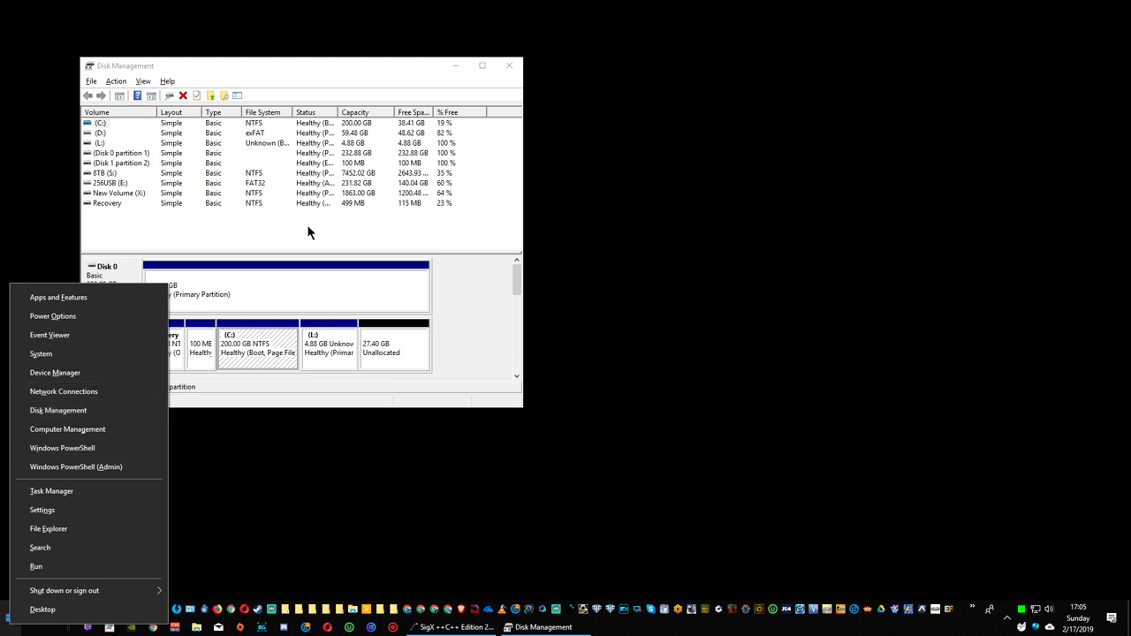
Step: Widen Disk Management's Status column and window to show full status text and free space columns
left_click_drag(351, 70, 582, 152)
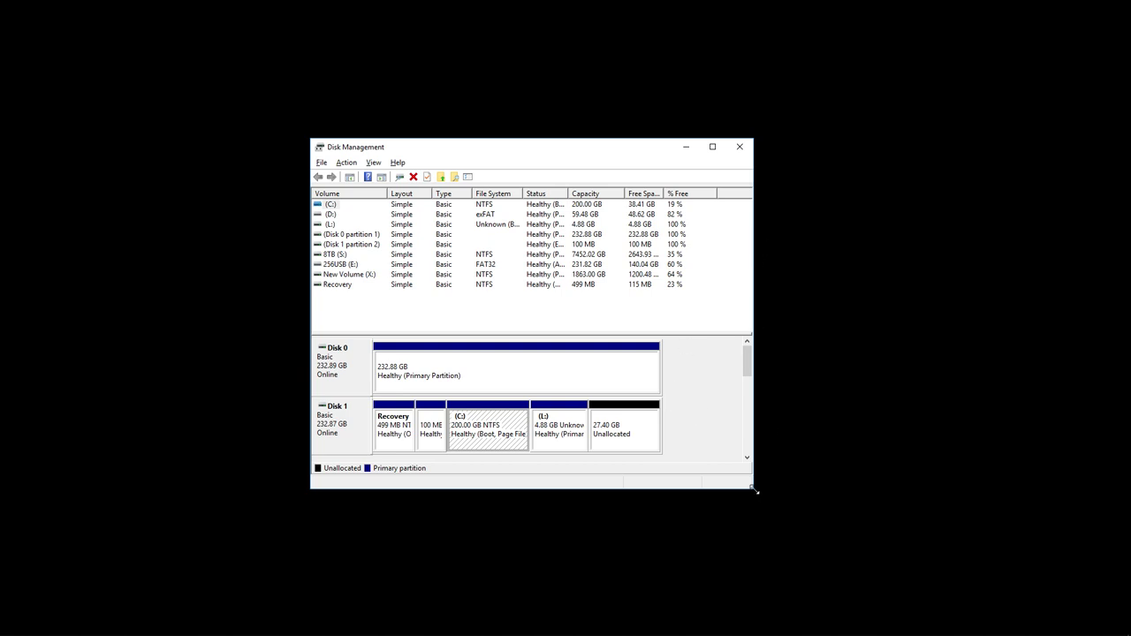
double_click(567, 193)
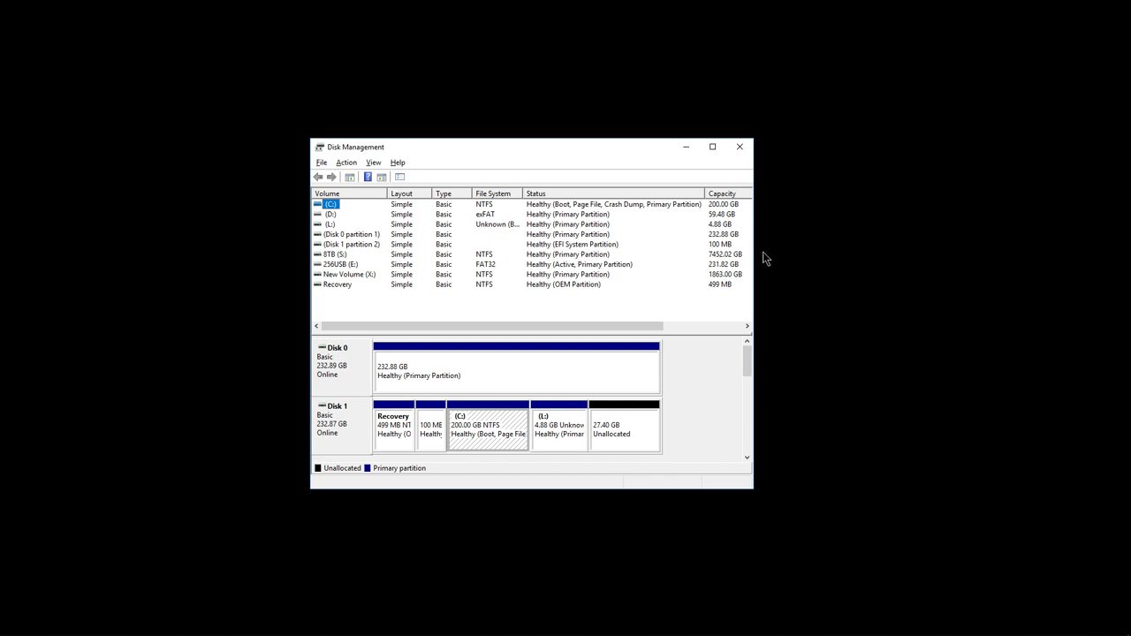
left_click_drag(753, 253, 855, 264)
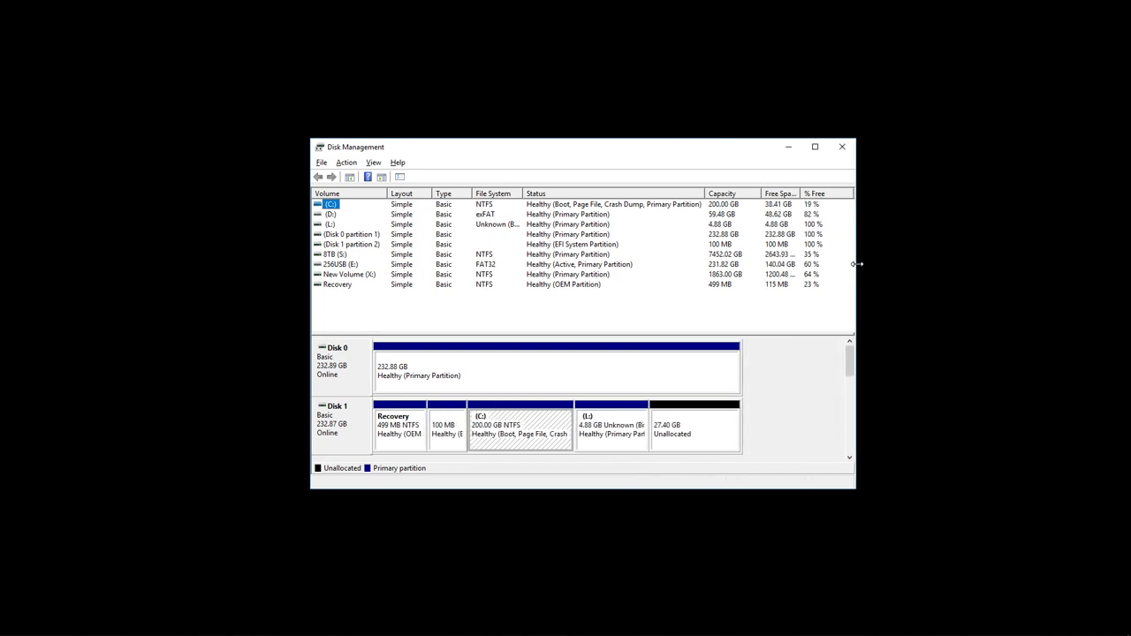
left_click_drag(311, 250, 296, 250)
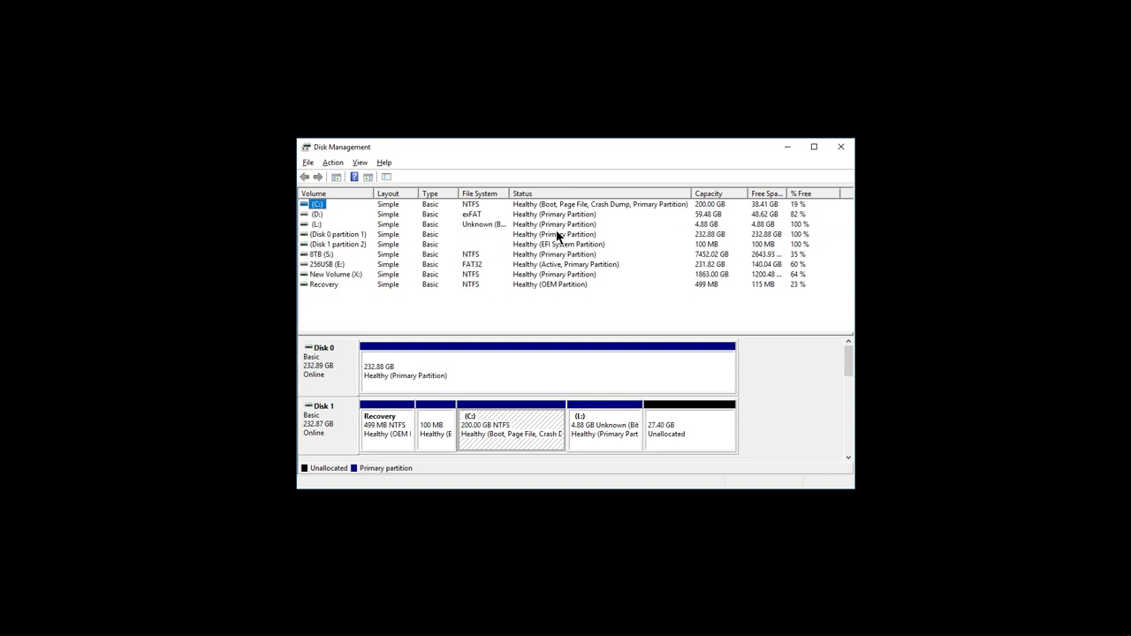
Step: Select the (C:) and Disk 0 partitions, then move Disk Management to the right side
left_click(333, 236)
left_click(341, 205)
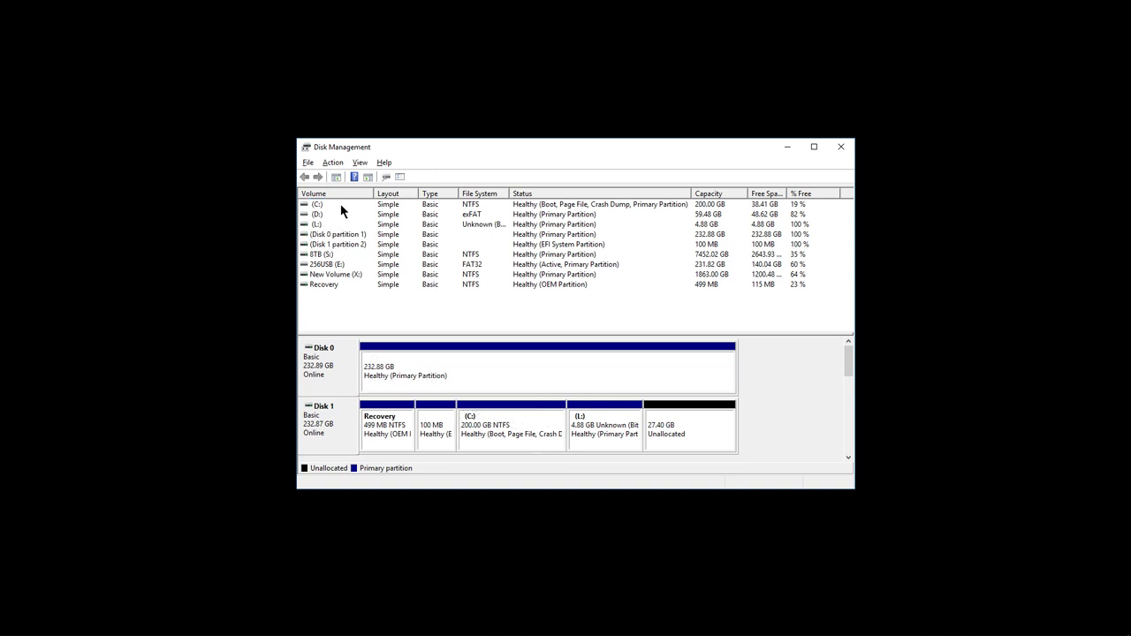
left_click(336, 205)
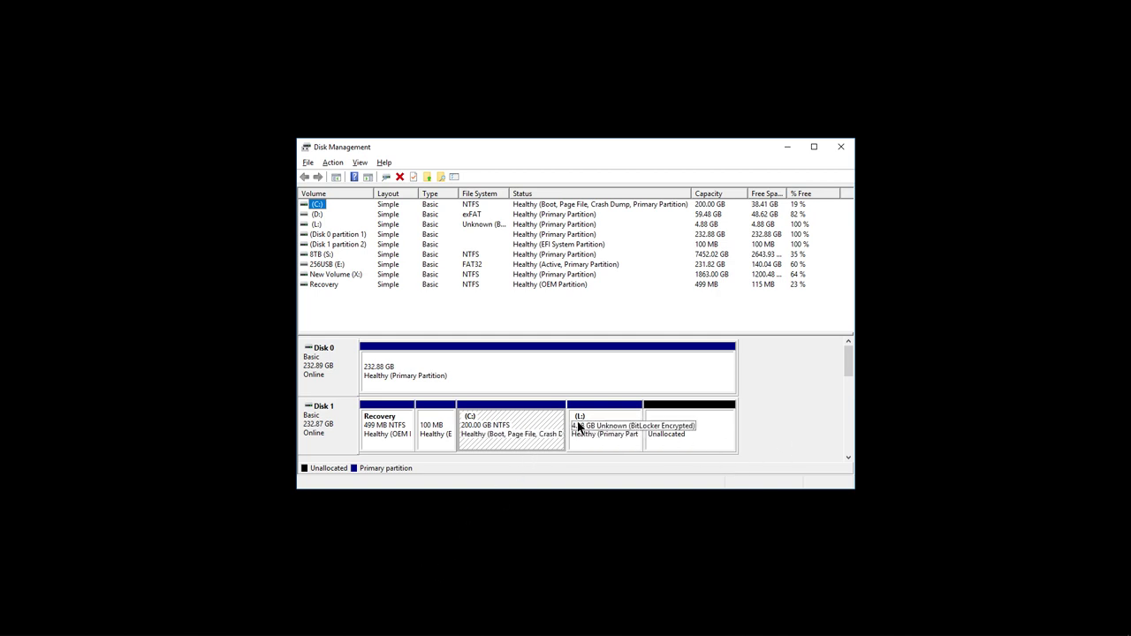
left_click(489, 375)
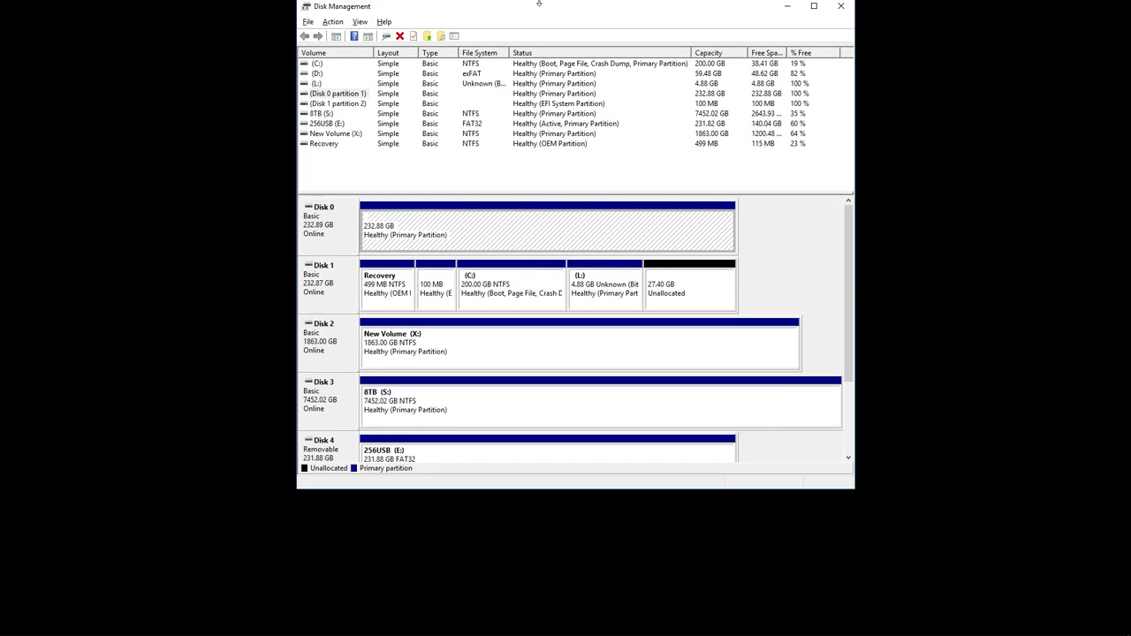
left_click_drag(542, 5, 248, 10)
left_click_drag(429, 16, 994, 153)
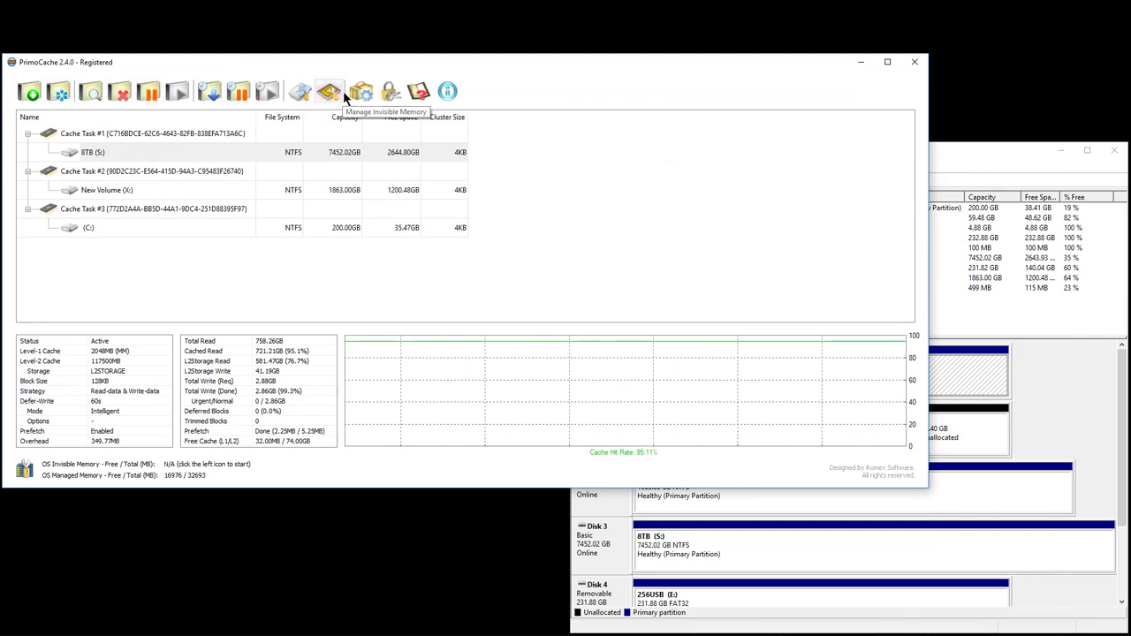
Step: Open Manage Level-2 Storage and select L2STORAGE on the Samsung SSD 960 EVO
left_click(302, 93)
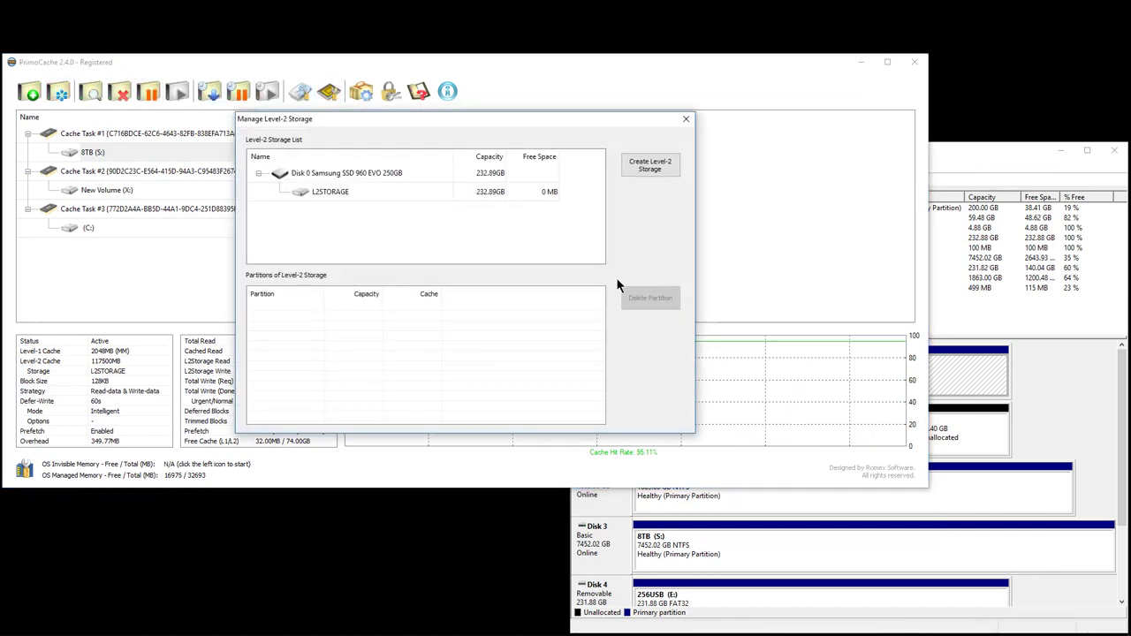
left_click(516, 189)
left_click(343, 176)
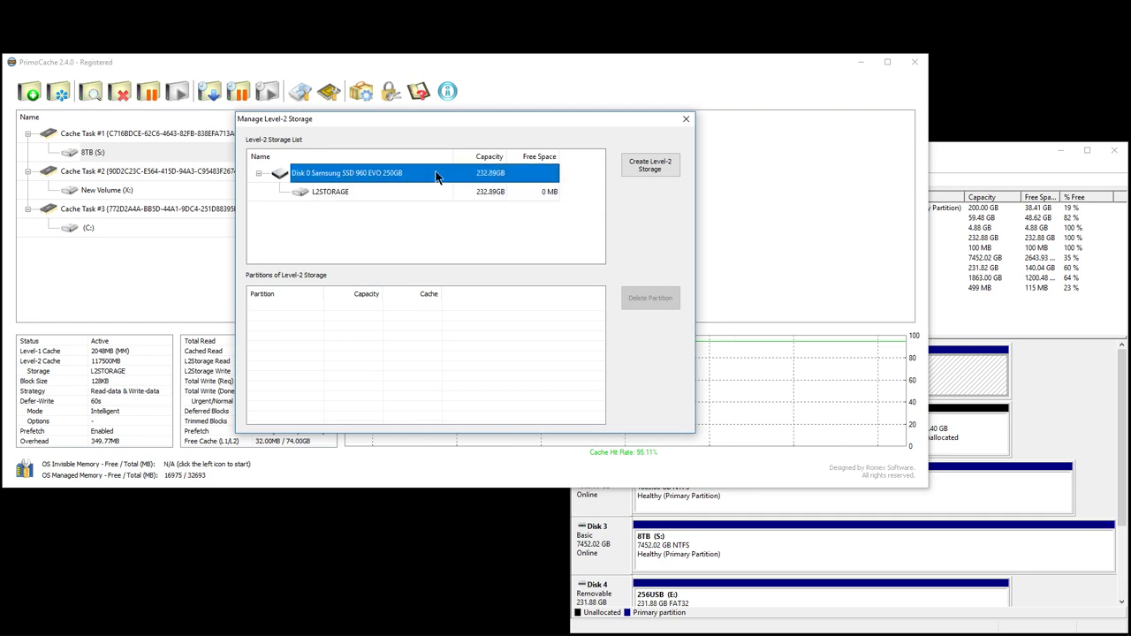
Step: Start Create Level-2 Storage, browse Local Disk (L:) and Recovery, then exit without formatting
left_click(650, 166)
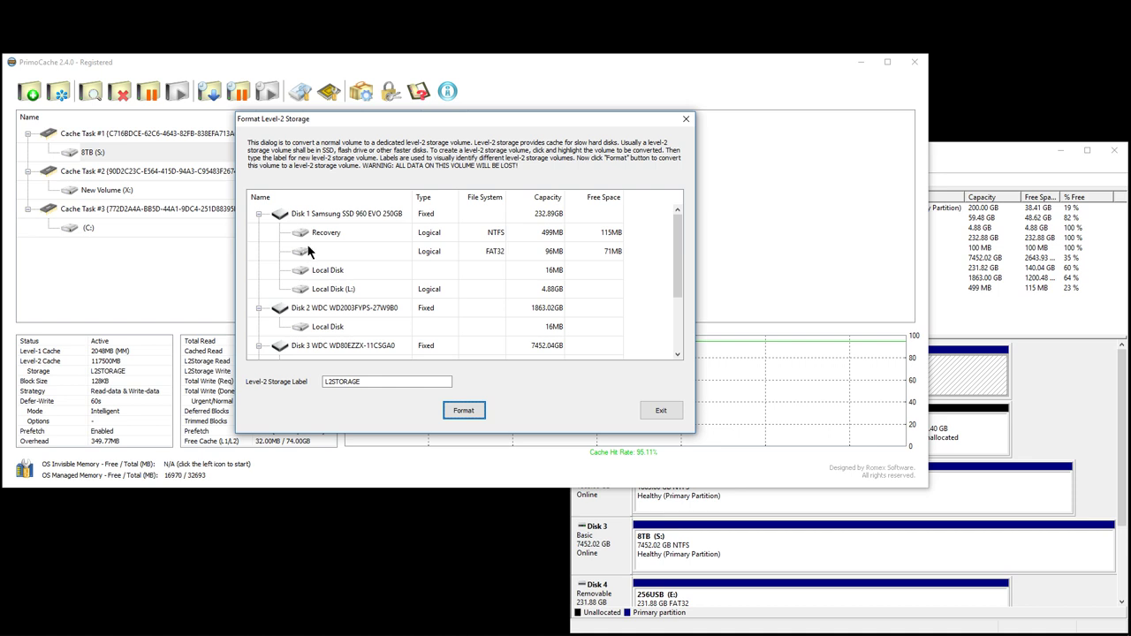
scroll(366, 296, "down", 2)
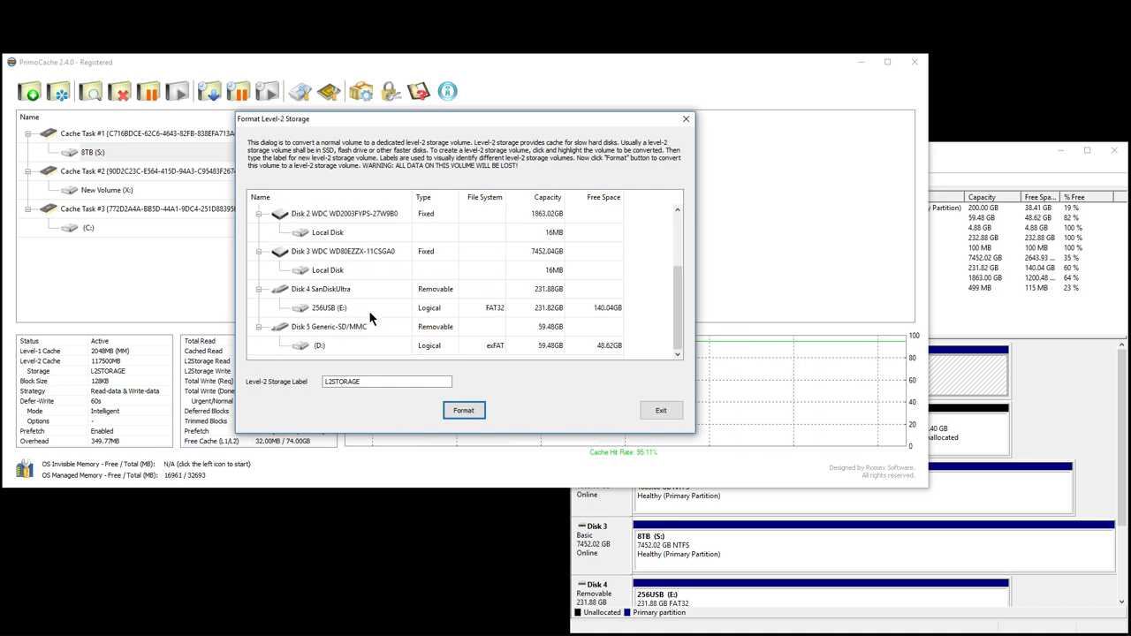
scroll(334, 336, "up", 1)
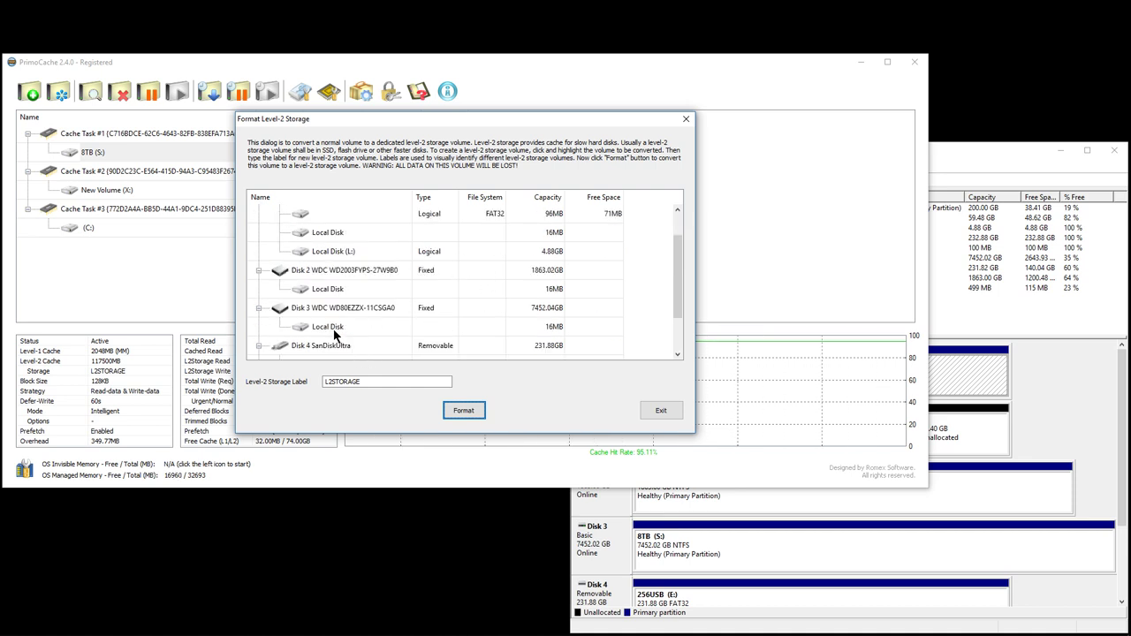
scroll(335, 335, "up", 1)
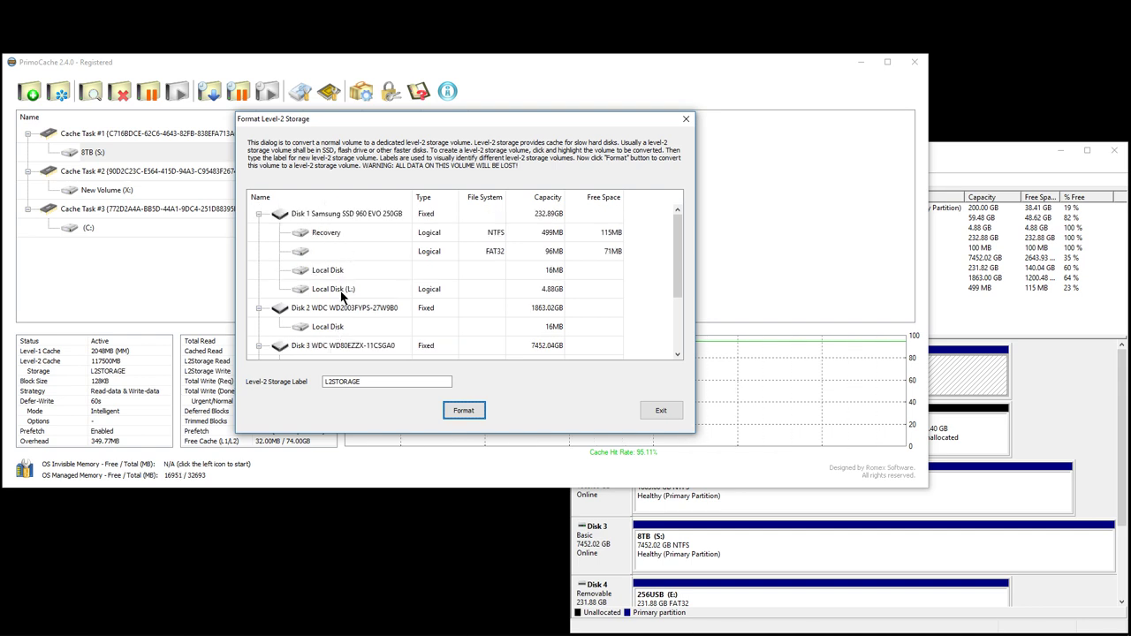
left_click(341, 291)
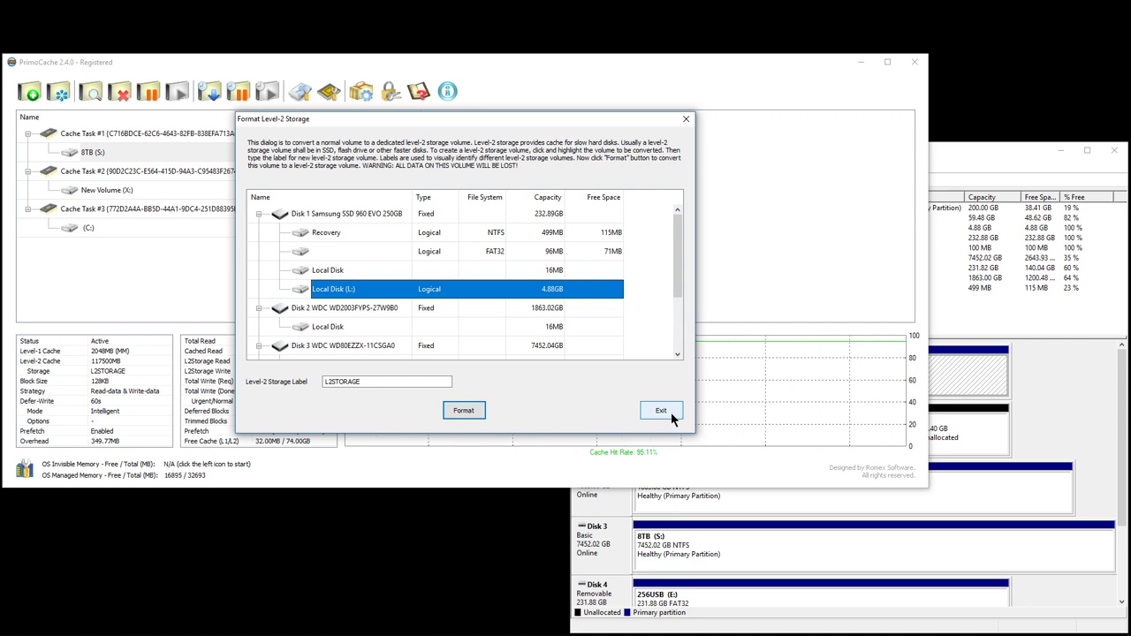
left_click(483, 235)
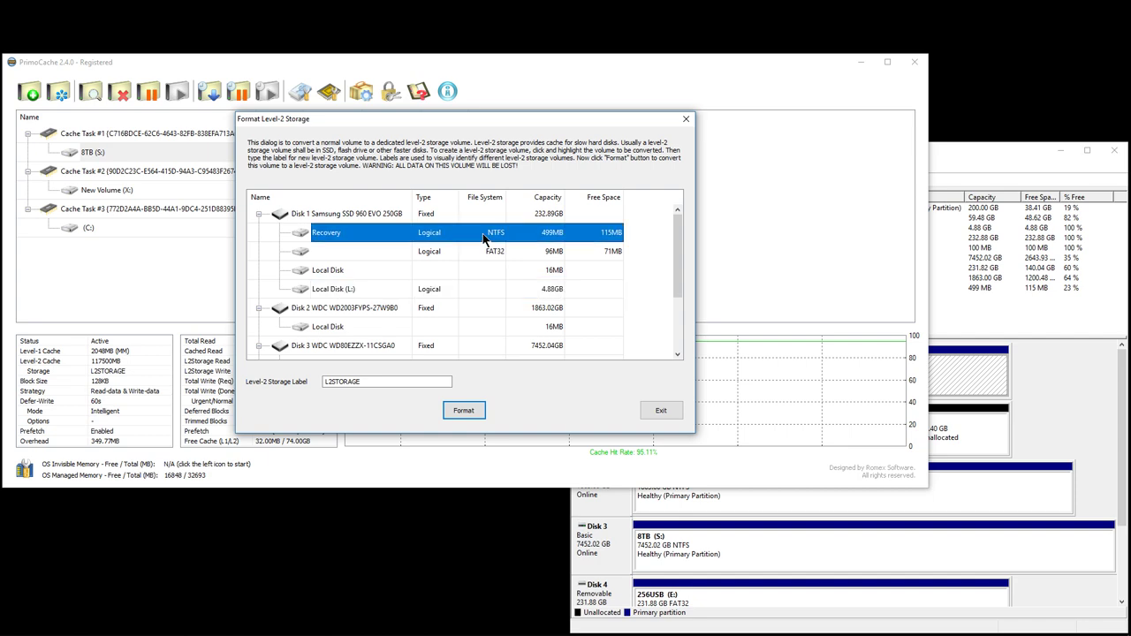
left_click(662, 413)
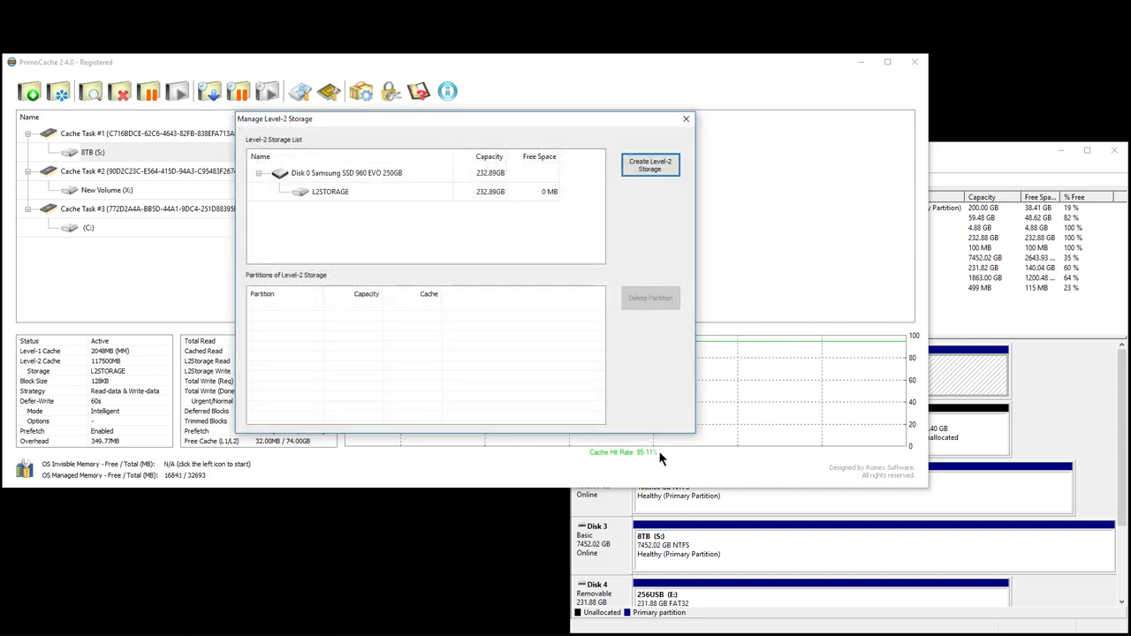
Step: Close the level-2 storage manager, minimize PrimoCache, and move Disk Management to the top-left corner
left_click(683, 119)
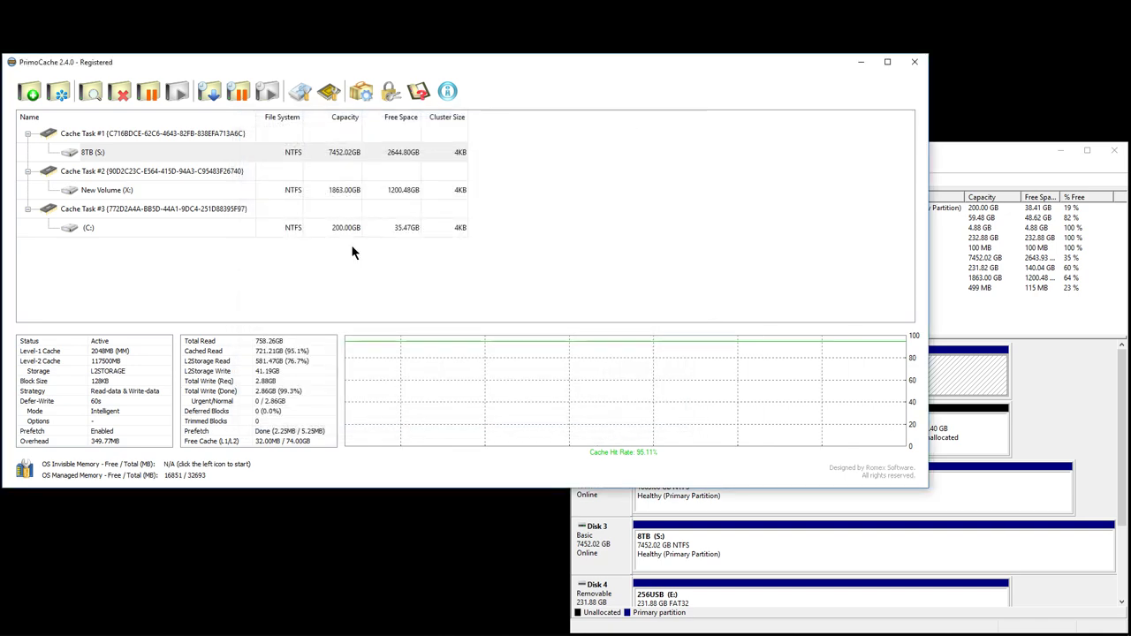
left_click(860, 62)
left_click_drag(953, 152, 409, 32)
right_click(431, 298)
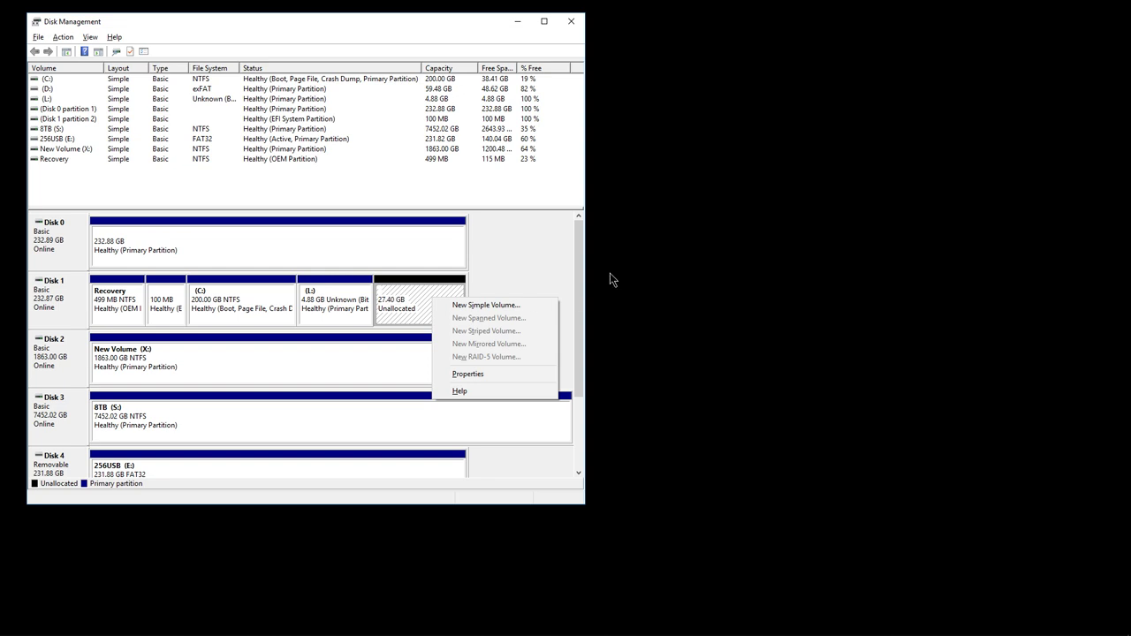
left_click(520, 255)
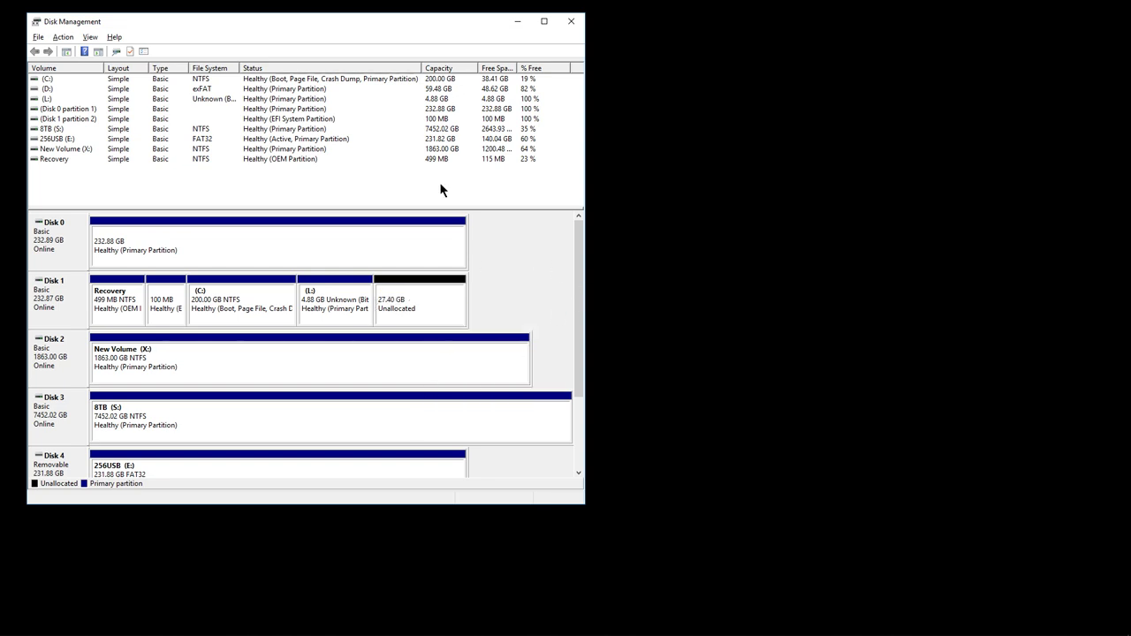
left_click_drag(306, 27, 285, 20)
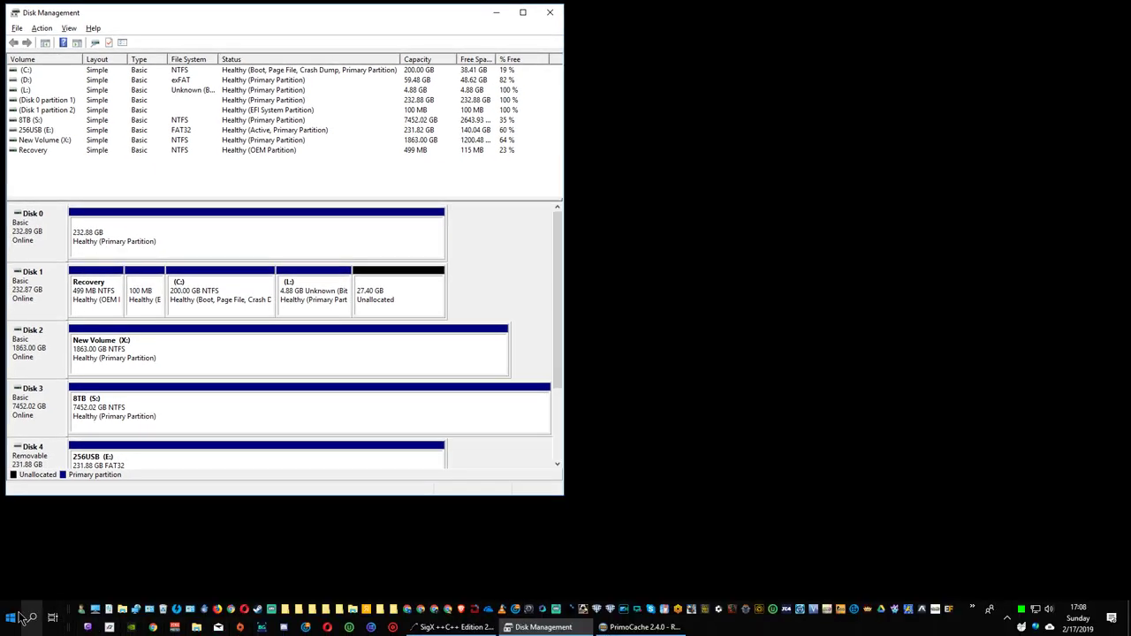
Step: Search the Start menu for 'pri' and pin the PrimoCache result to Start
left_click(11, 617)
scroll(379, 477, "down", 10)
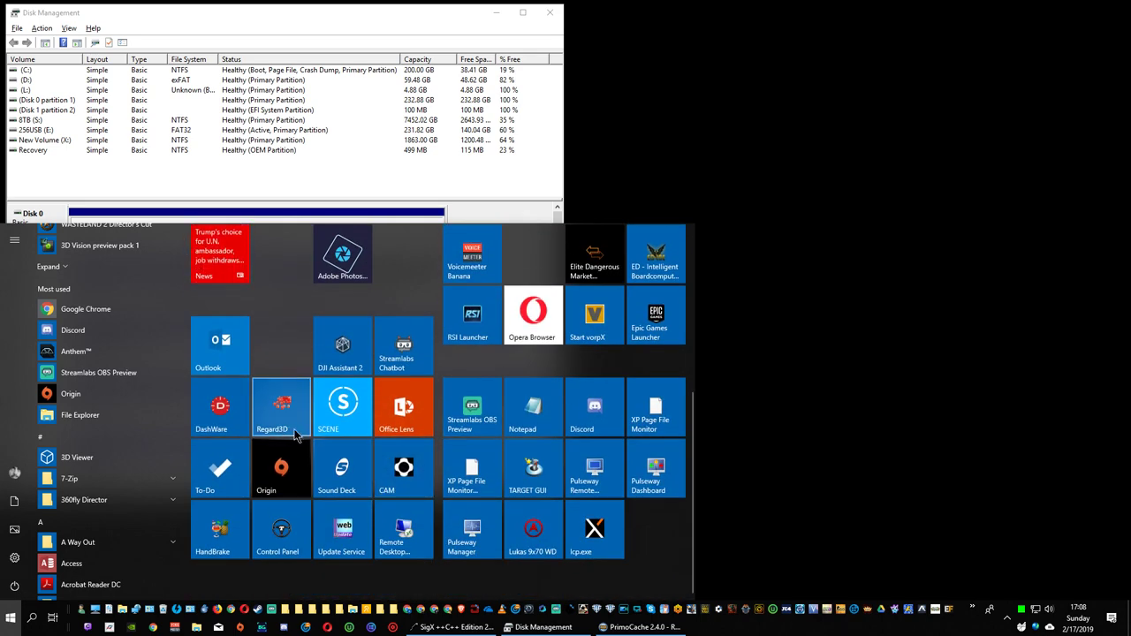
scroll(607, 564, "up", 1)
scroll(608, 560, "down", 1)
scroll(609, 562, "up", 3)
scroll(609, 561, "up", 3)
scroll(601, 562, "down", 6)
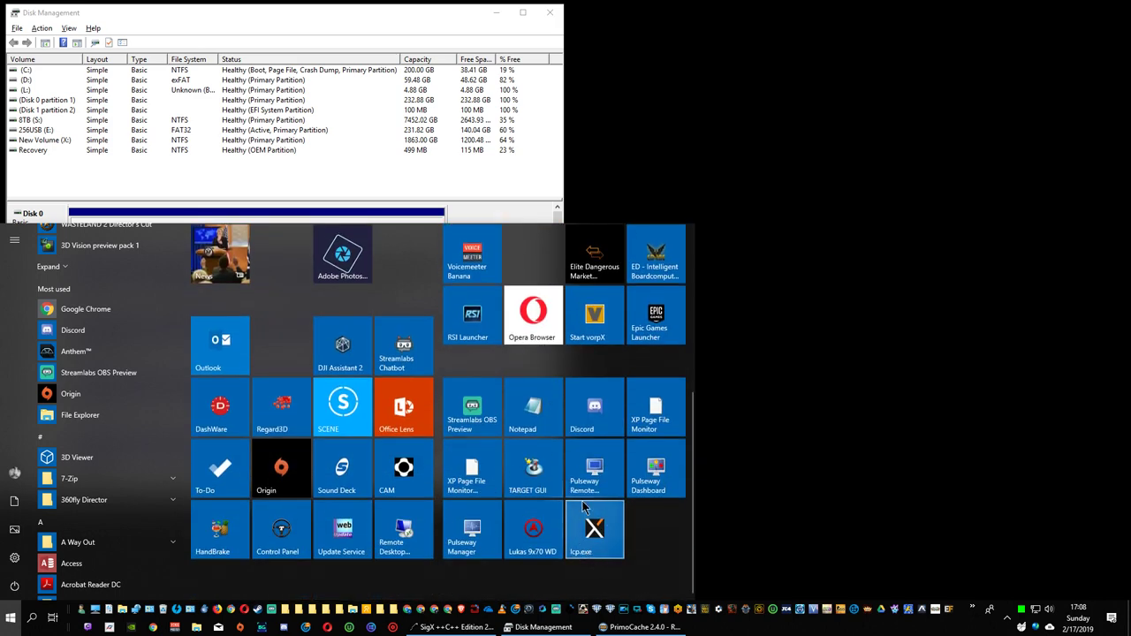
mouse_move(604, 629)
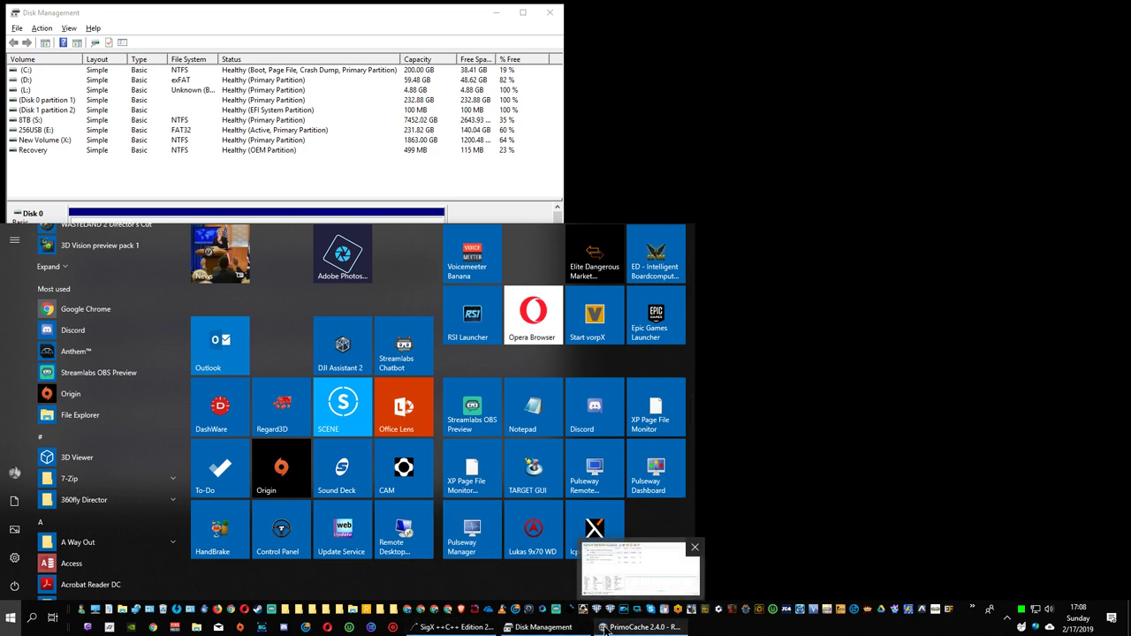
type("pri")
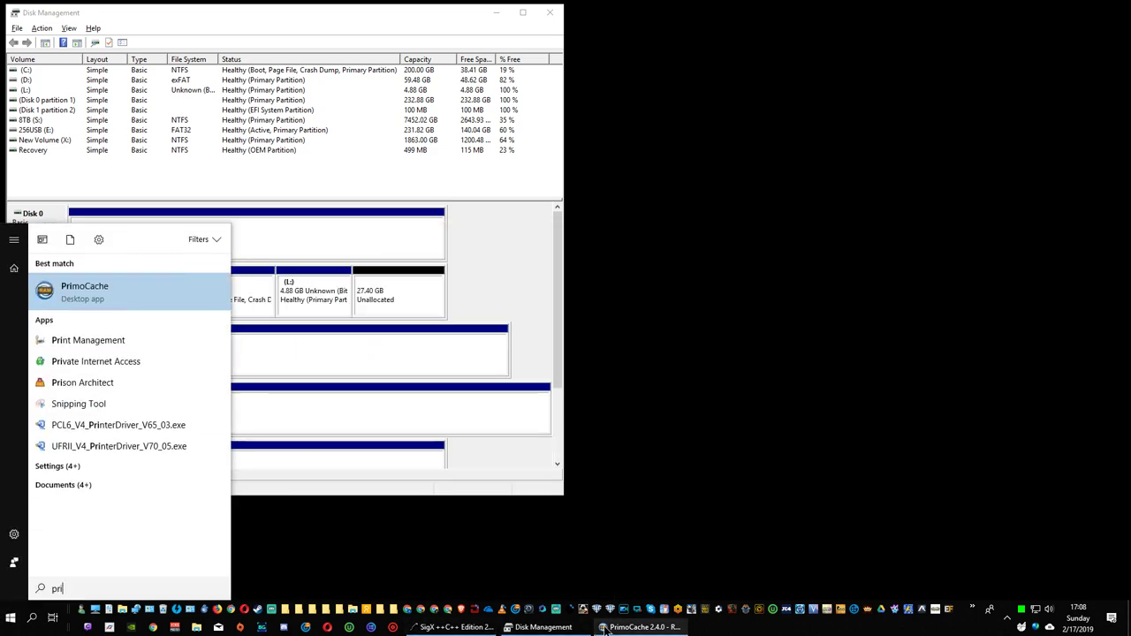
right_click(140, 286)
left_click(110, 340)
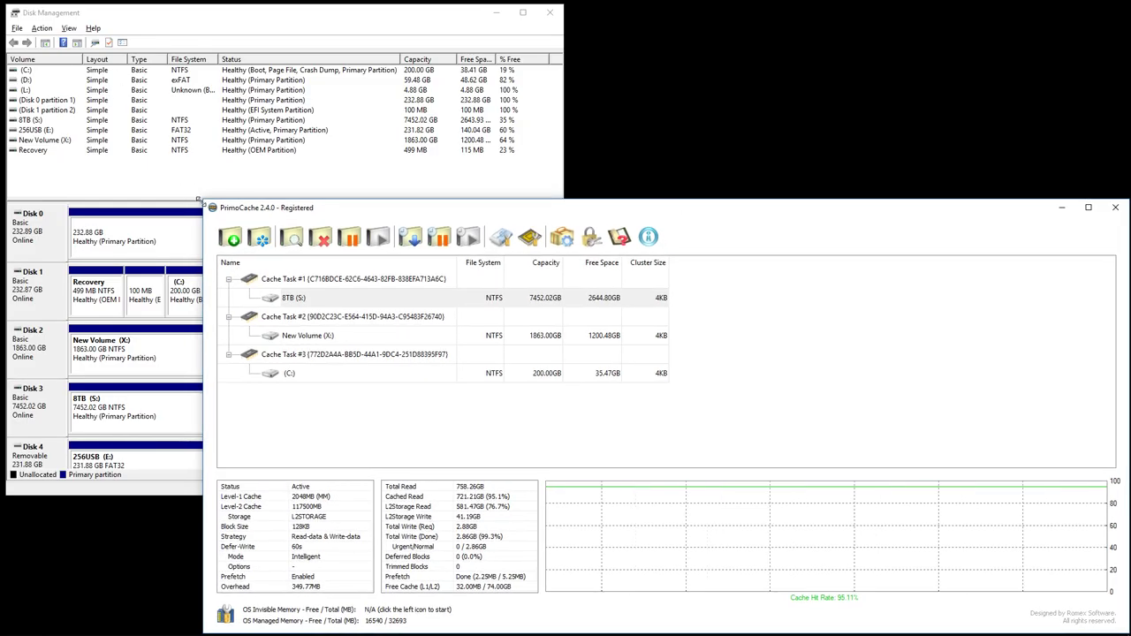
Step: Snap PrimoCache right and view statistics for the (C:), 8TB (S:) and New Volume (X:) cache tasks
key("super+Right")
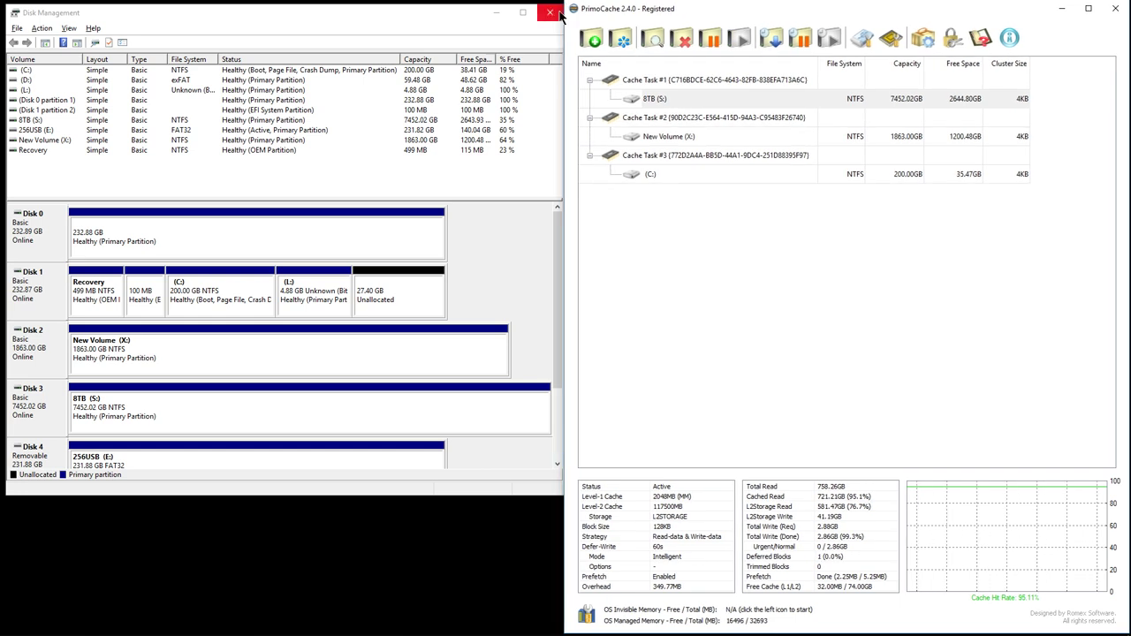
left_click(686, 174)
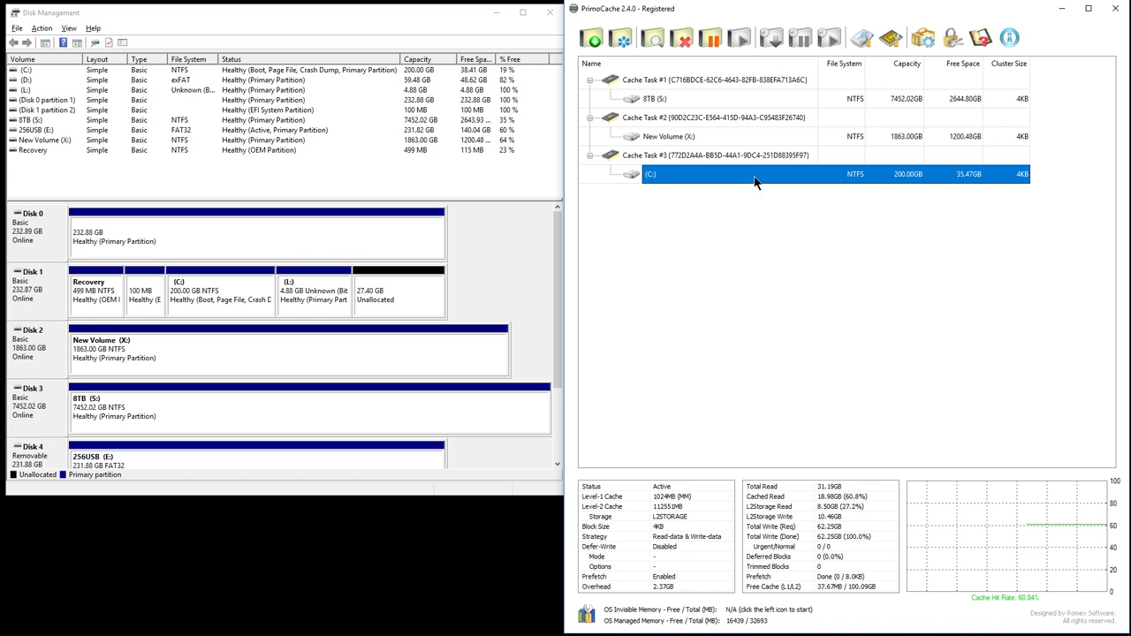
left_click(723, 100)
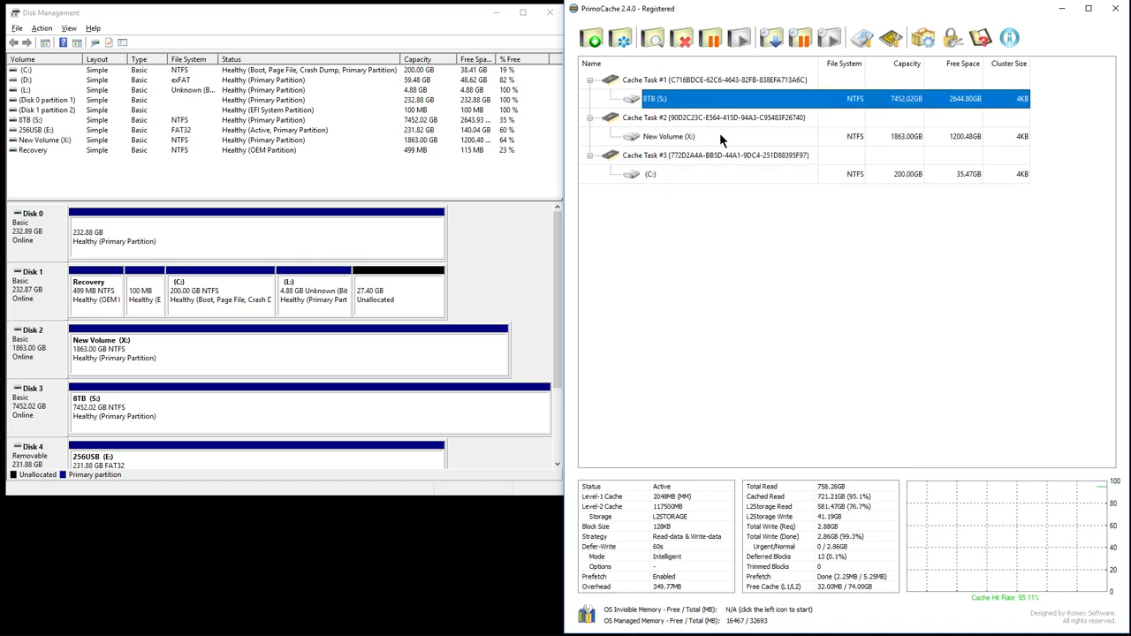
left_click(720, 137)
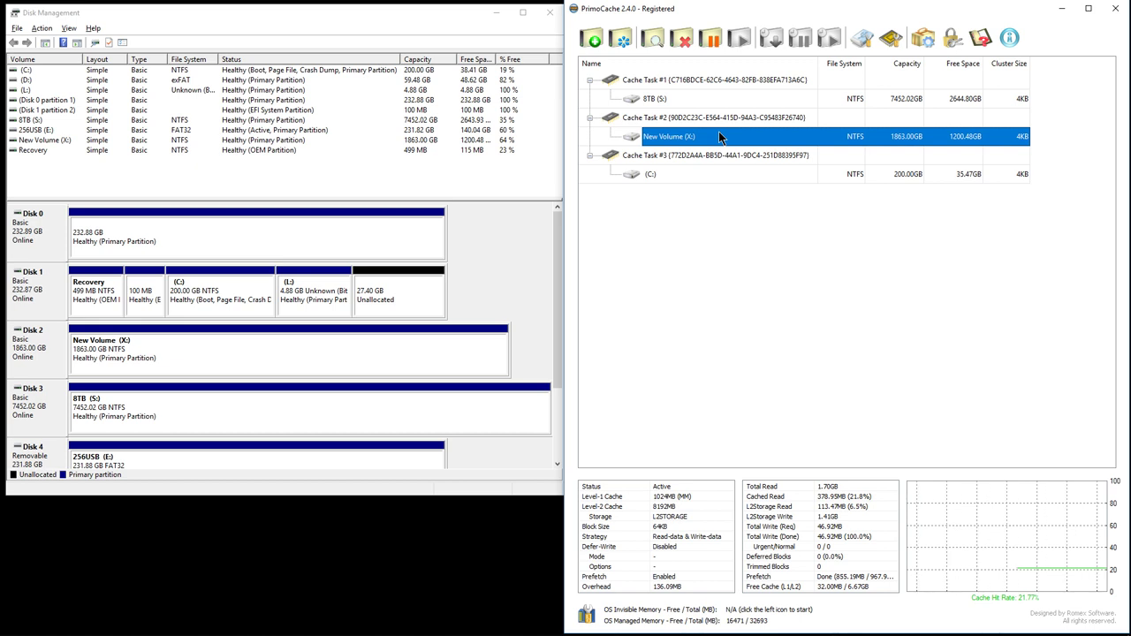
left_click(707, 98)
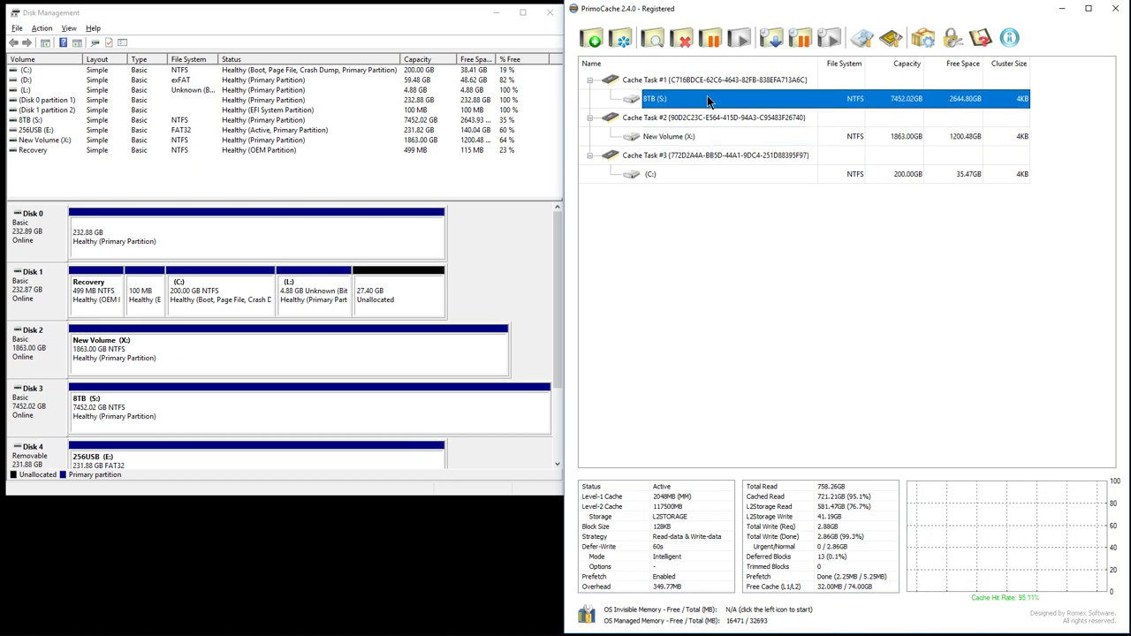
left_click(701, 173)
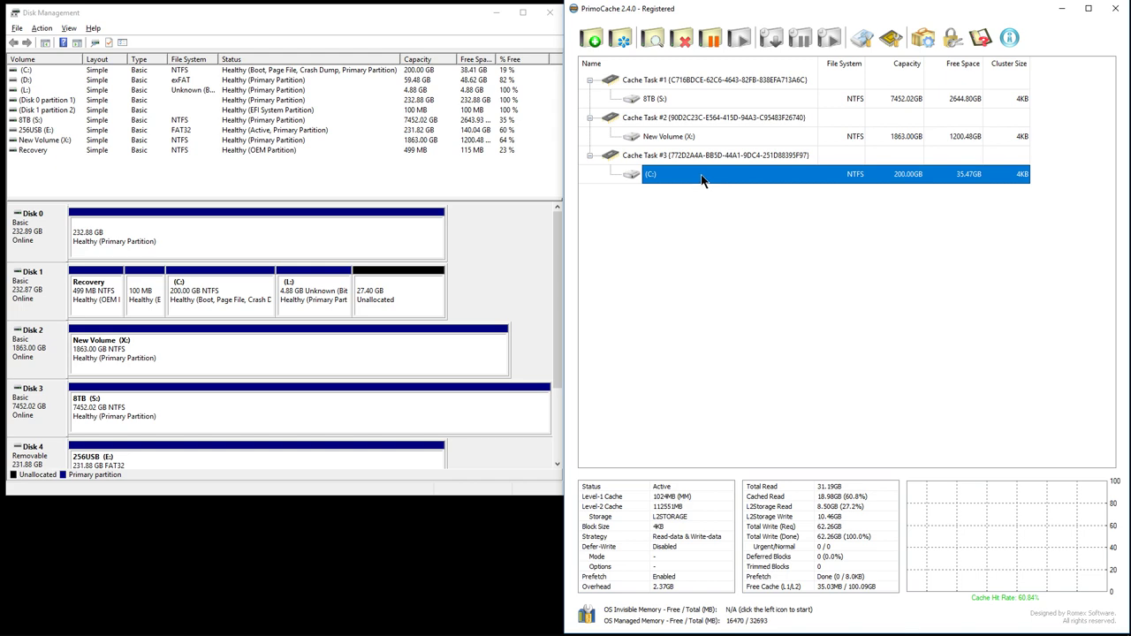
Step: Stretch Disk Management's bottom edge down until Disk 5 (D:) is visible
left_click(11, 618)
left_click(11, 626)
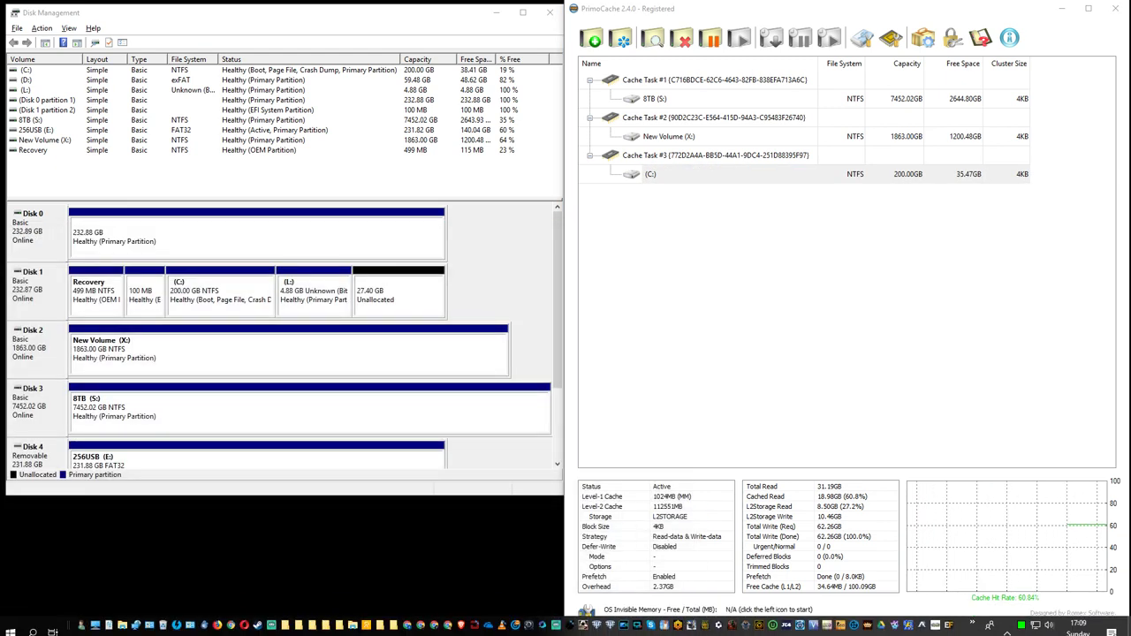
key("super")
key("super")
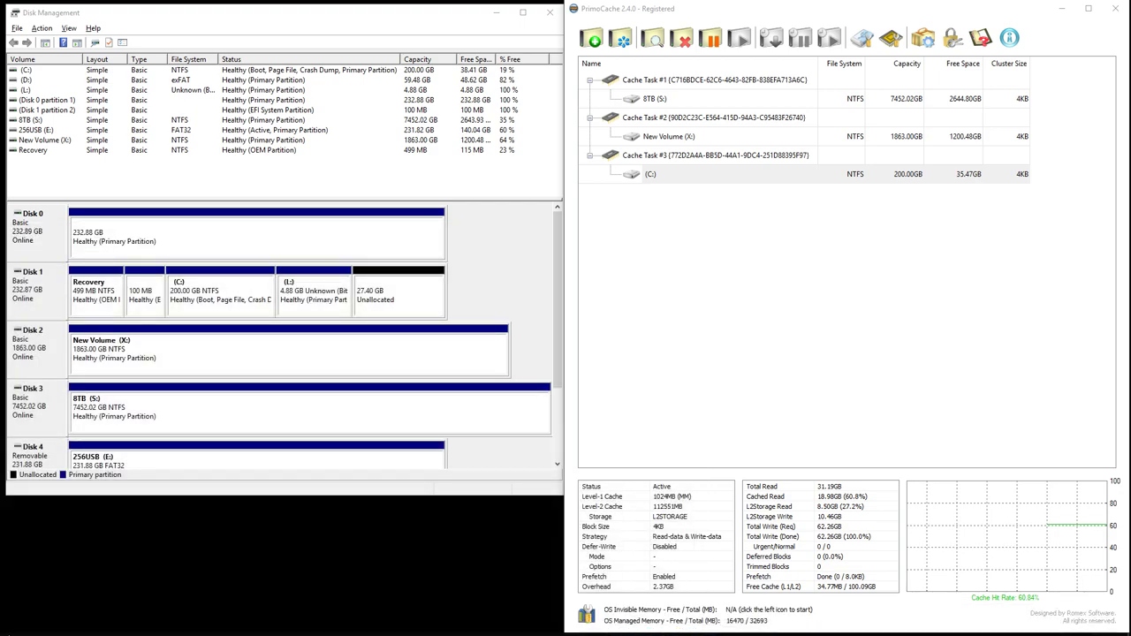
key("super")
key("super")
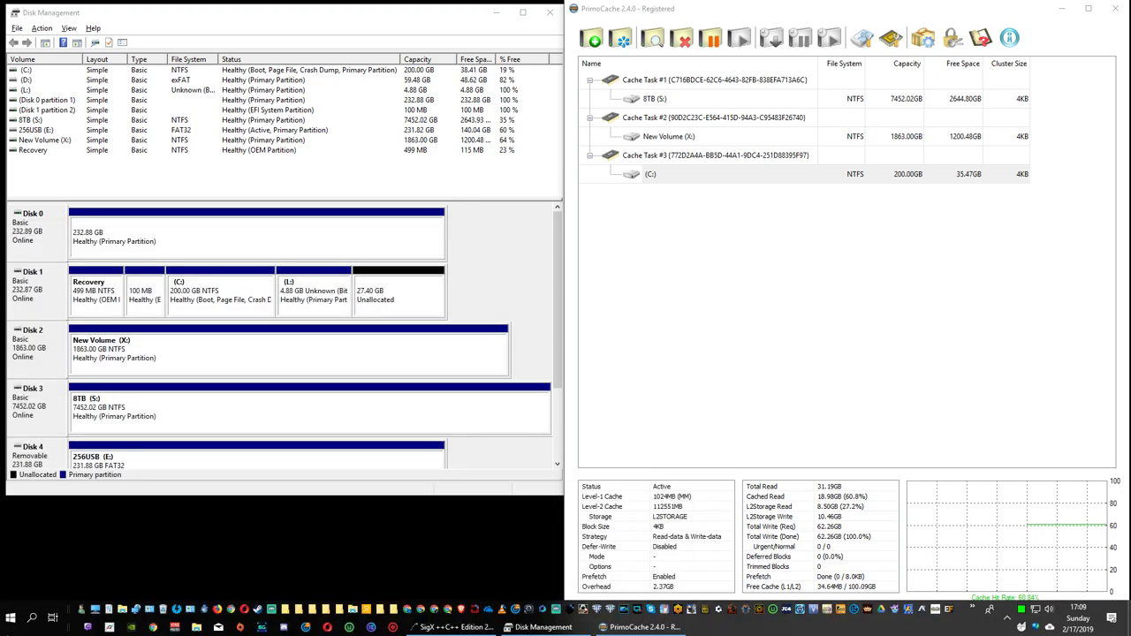
key("super")
scroll(137, 422, "down", 5)
scroll(137, 422, "up", 7)
left_click(947, 308)
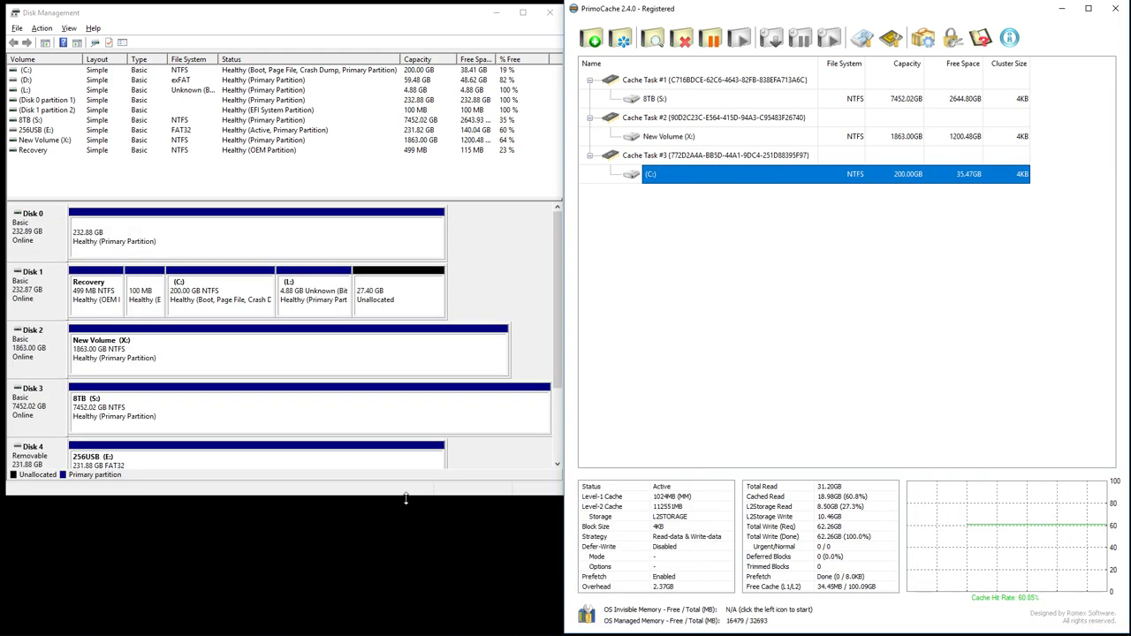
left_click_drag(405, 499, 409, 619)
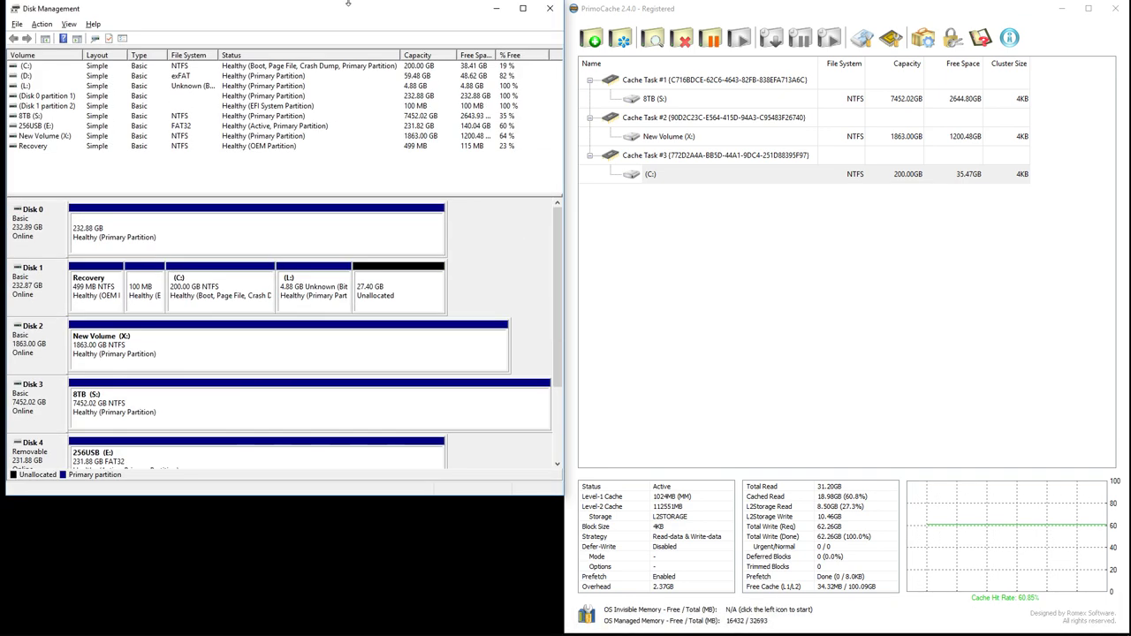
left_click_drag(297, 497, 254, 617)
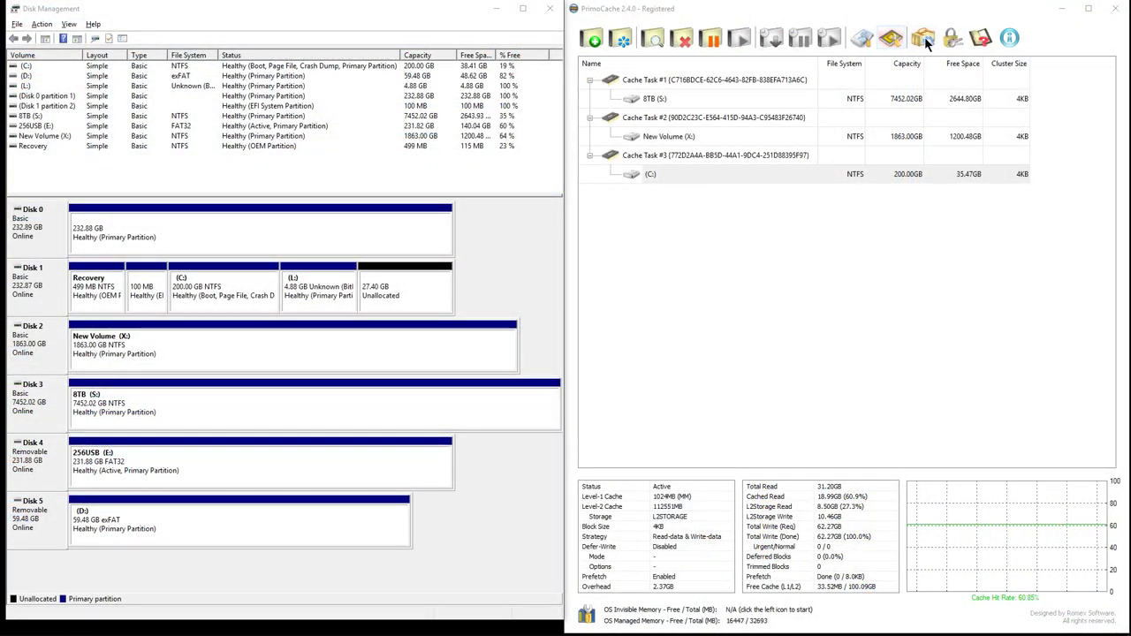
mouse_move(822, 634)
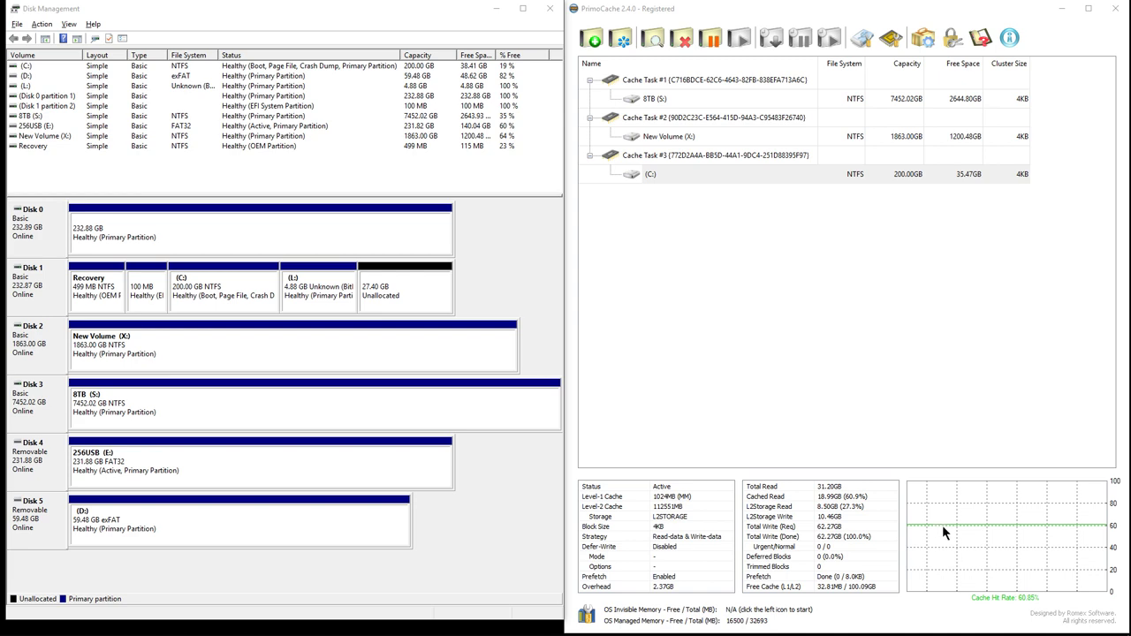
Step: Minimize PrimoCache and center Disk Management on the screen
left_click(1060, 9)
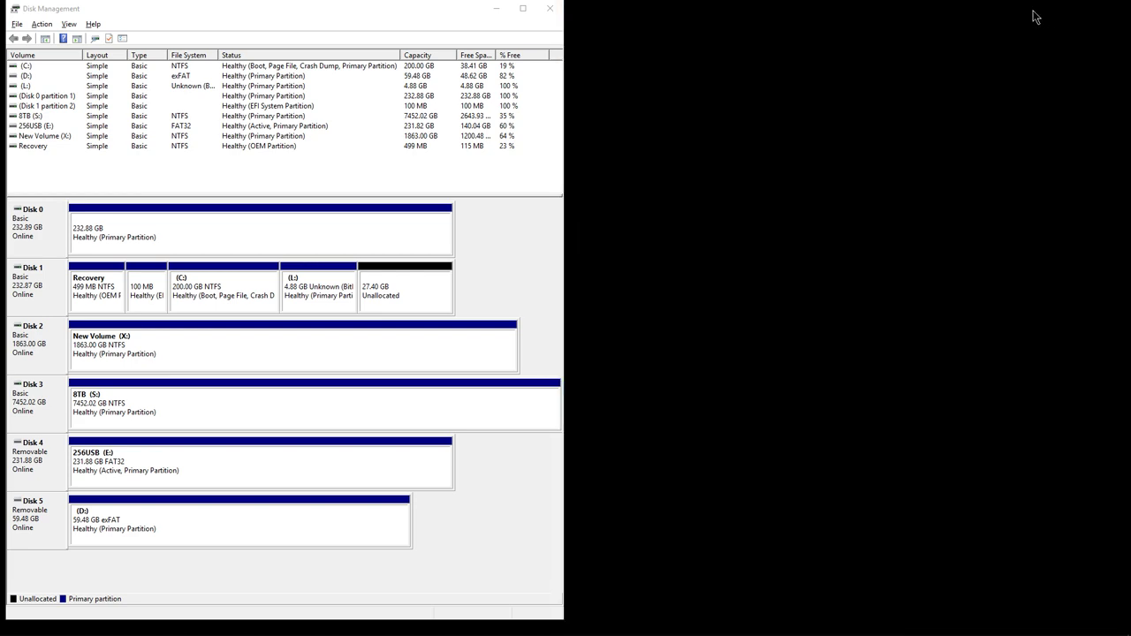
left_click_drag(431, 11, 759, 13)
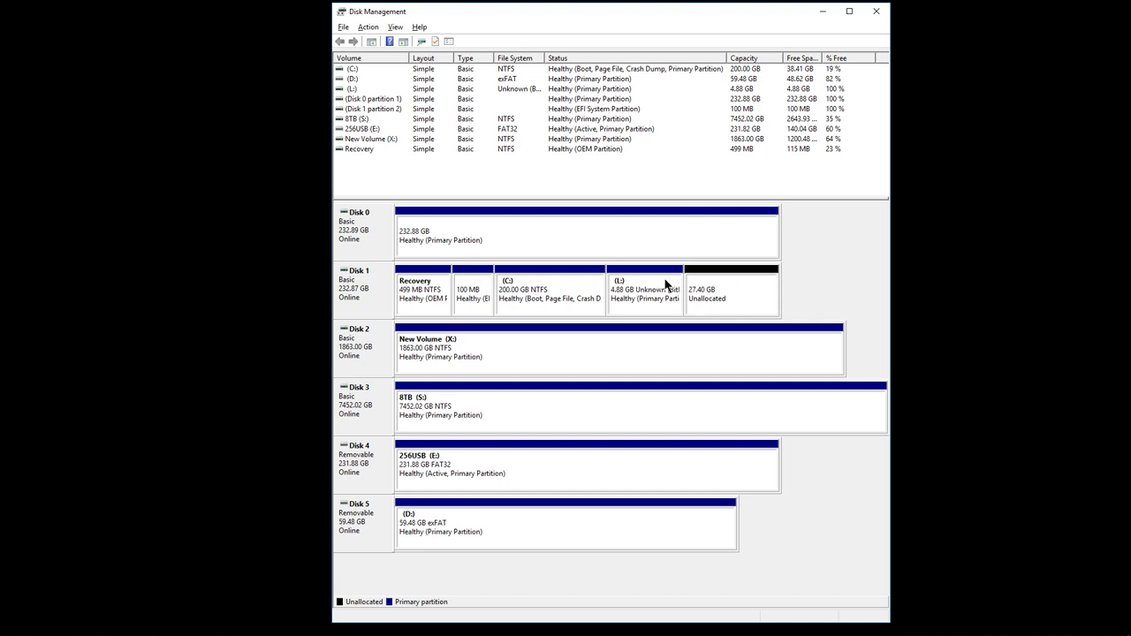
Step: Choose Shrink Volume on the (C:) partition and let it query available shrink space
right_click(554, 278)
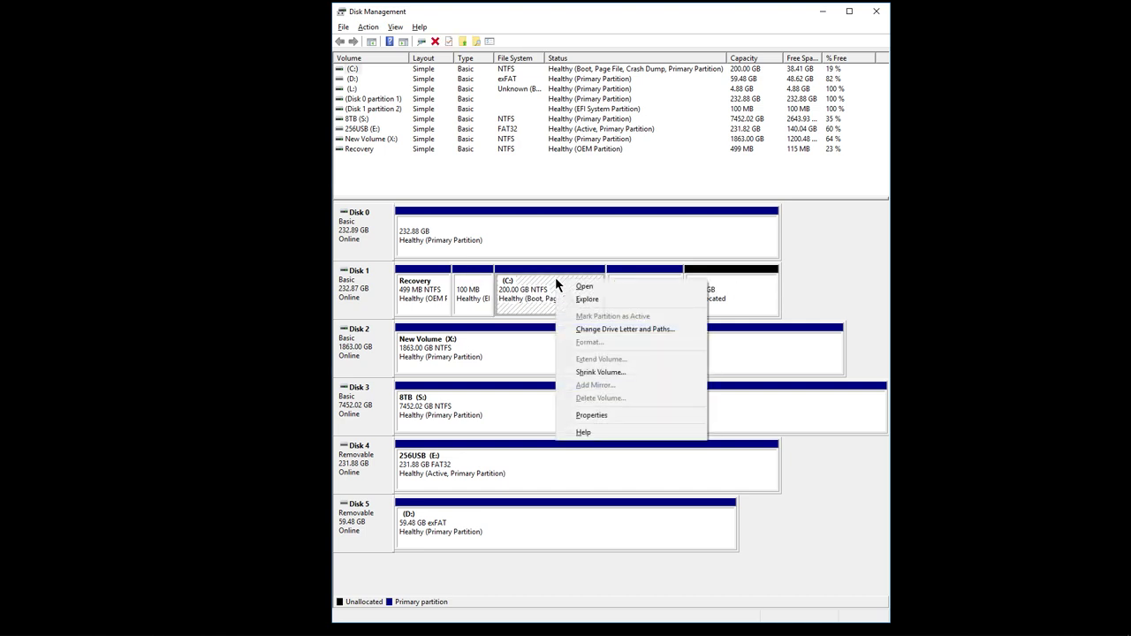
left_click(633, 372)
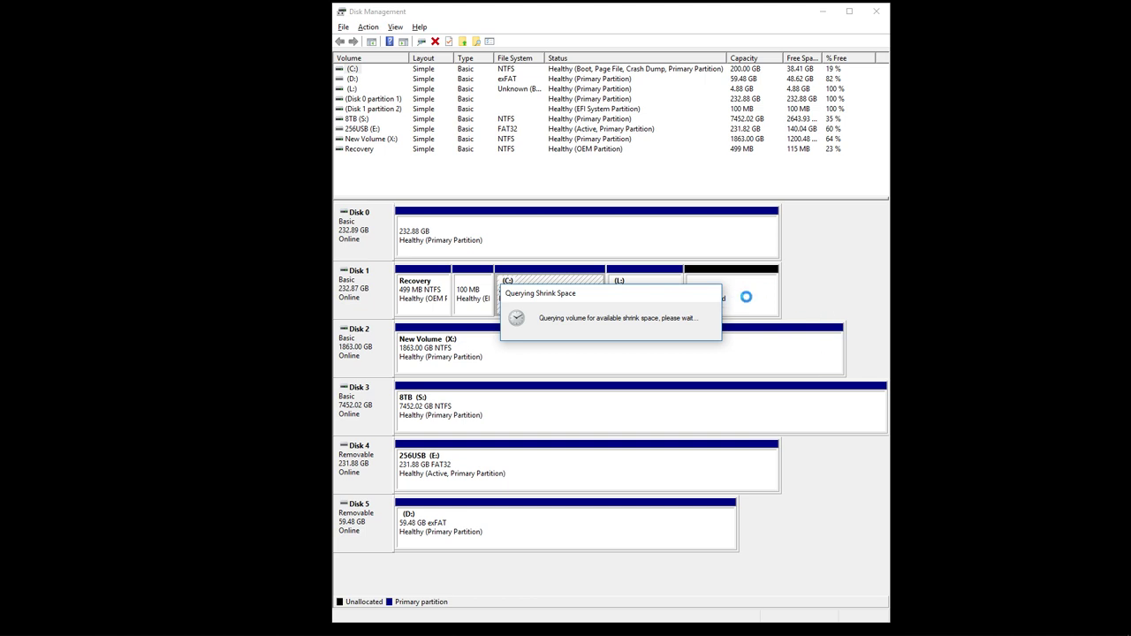
mouse_move(746, 634)
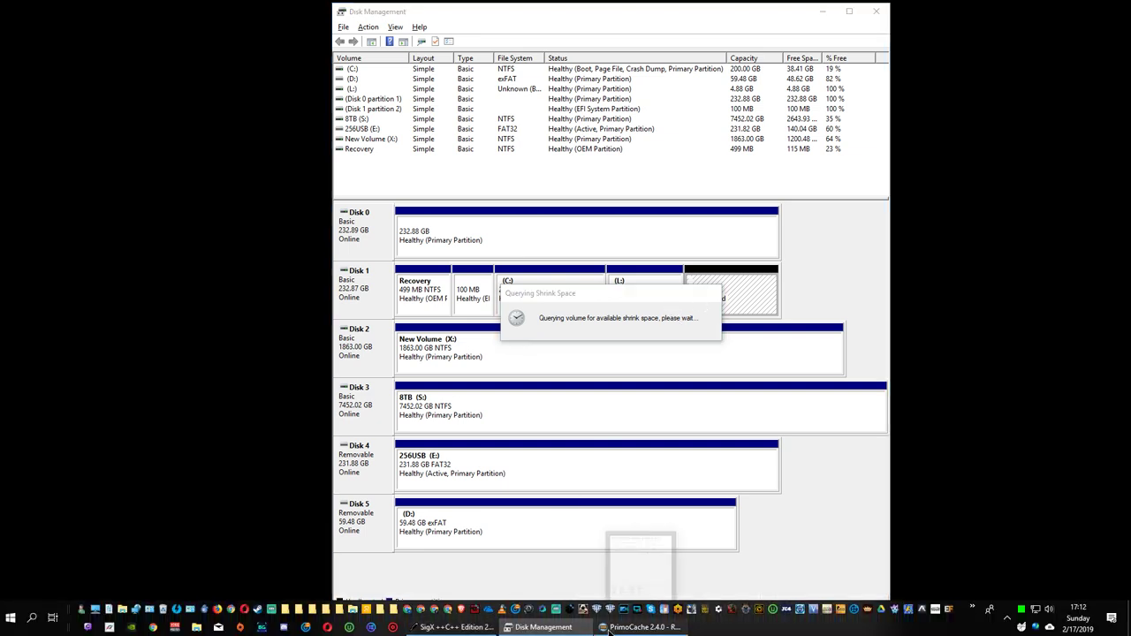
Step: Pause the (C:) cache task in PrimoCache and cancel the 0 MB Shrink C: dialog
left_click(608, 627)
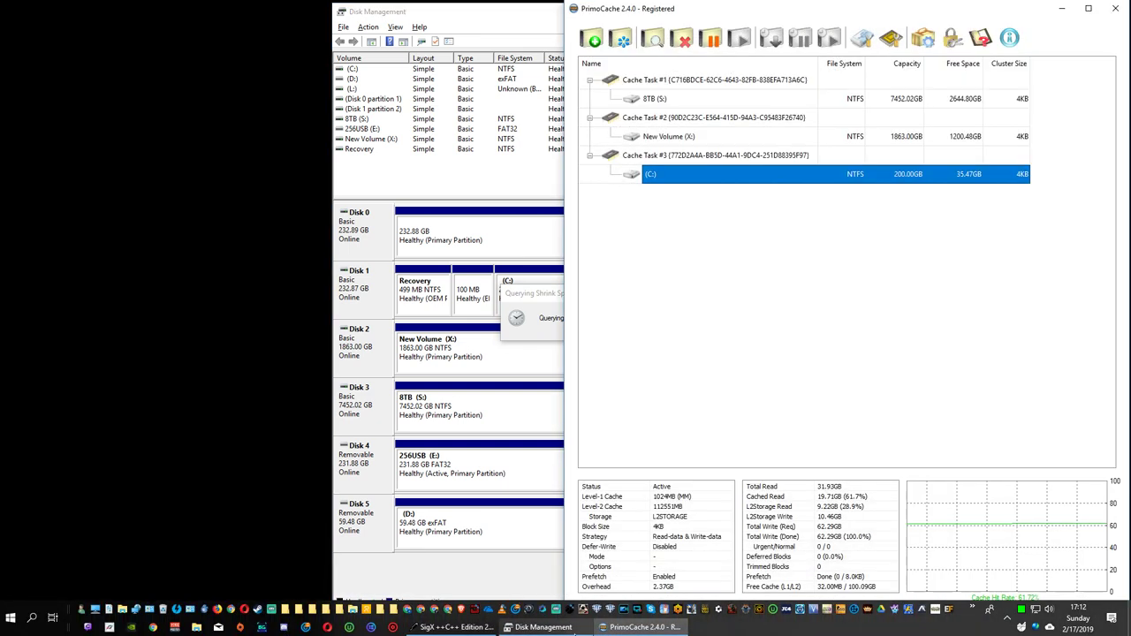
left_click(718, 37)
left_click(843, 345)
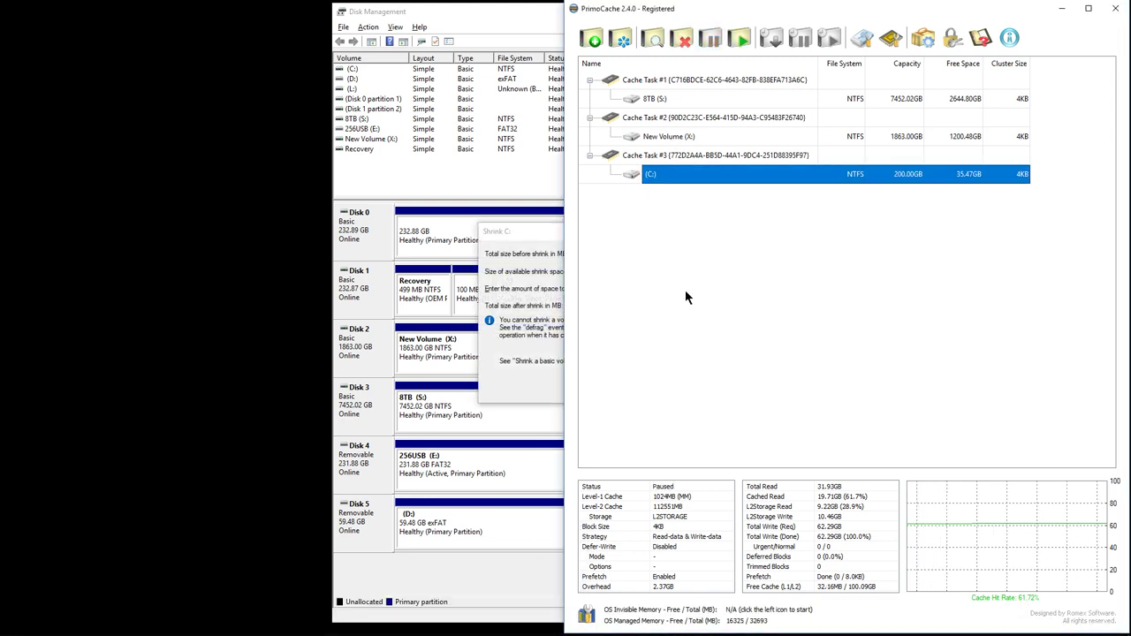
left_click(521, 231)
left_click_drag(659, 235, 576, 171)
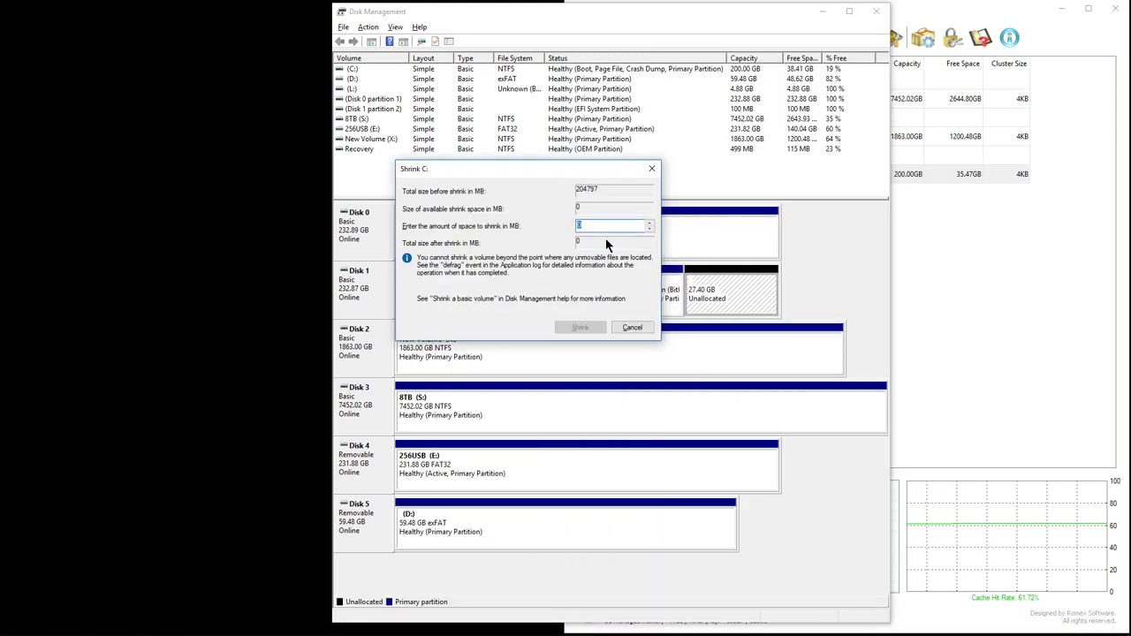
left_click(638, 329)
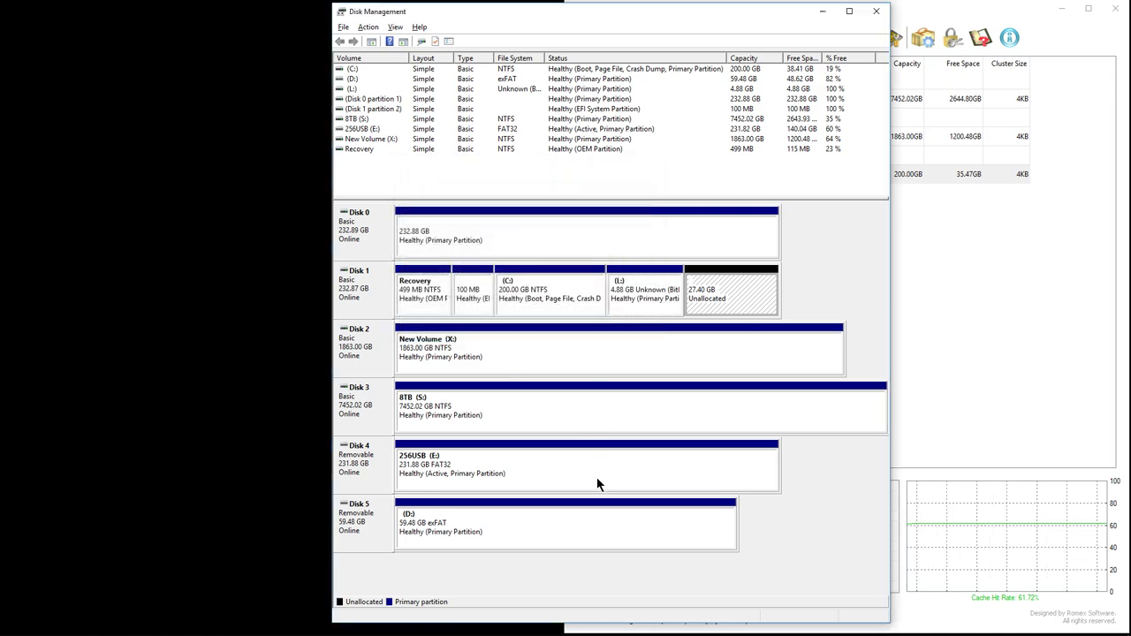
Step: Resume Cache Task #3 on (C:) so it shows Active again
left_click_drag(714, 22, 386, 25)
left_click(751, 174)
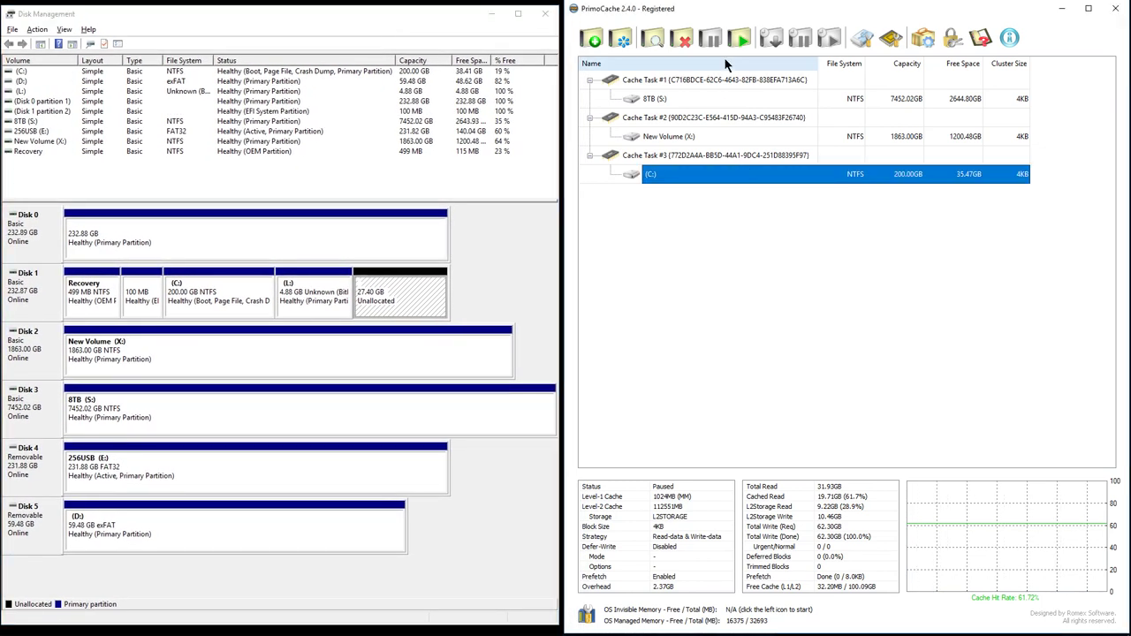
left_click(738, 40)
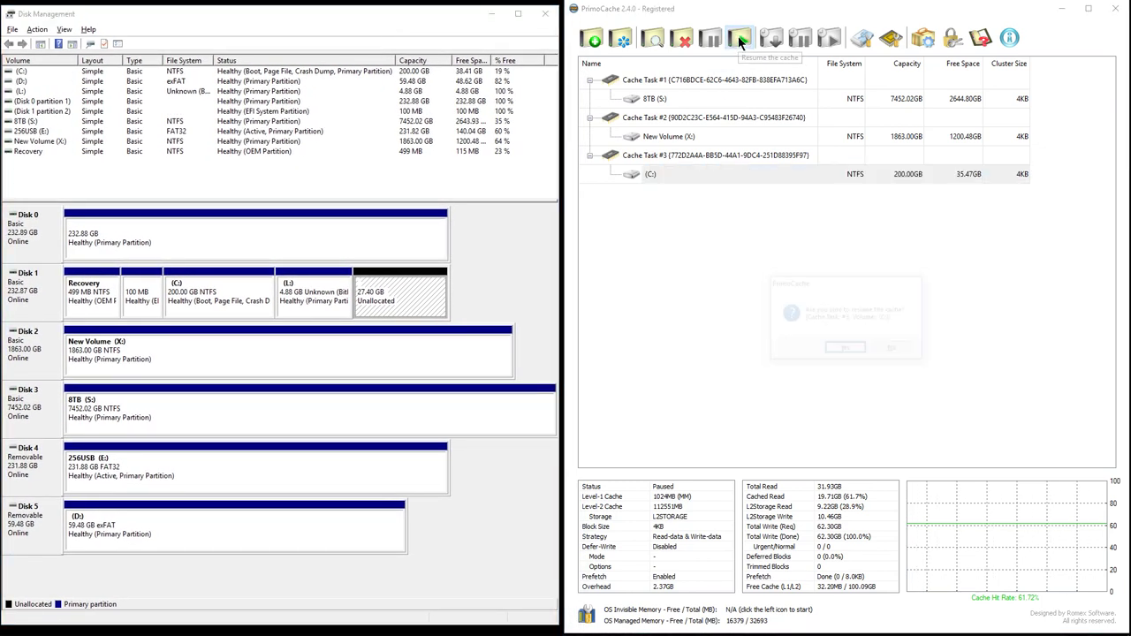
left_click(845, 350)
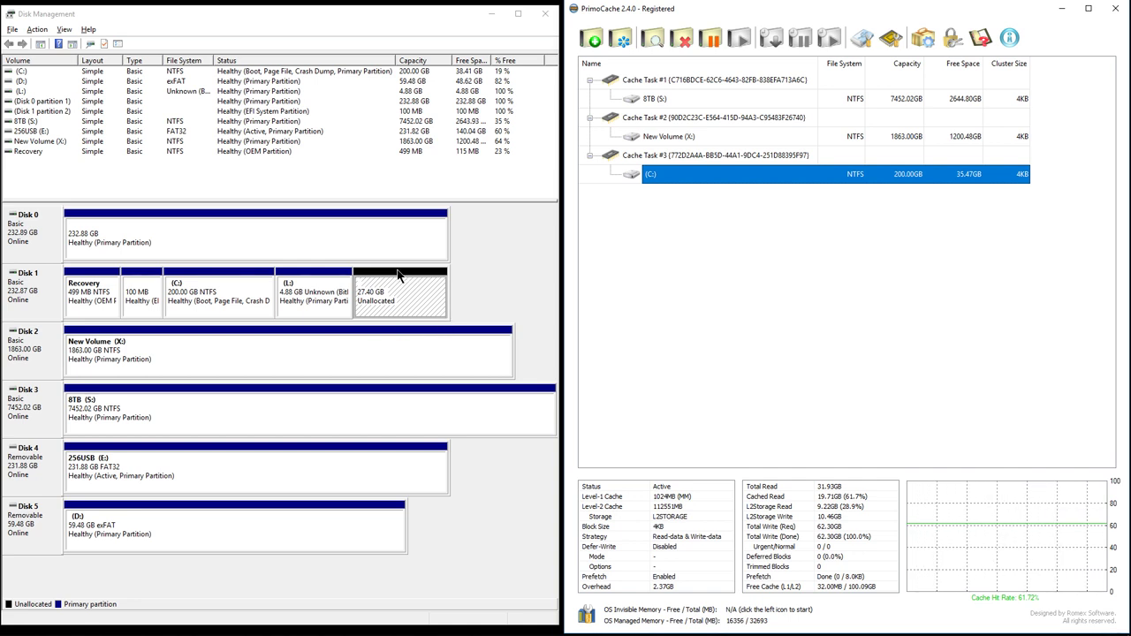
Step: Advance a New Simple Volume on Disk 1's unallocated space to the 28061 MB size step, then open Smart Defrag
right_click(413, 285)
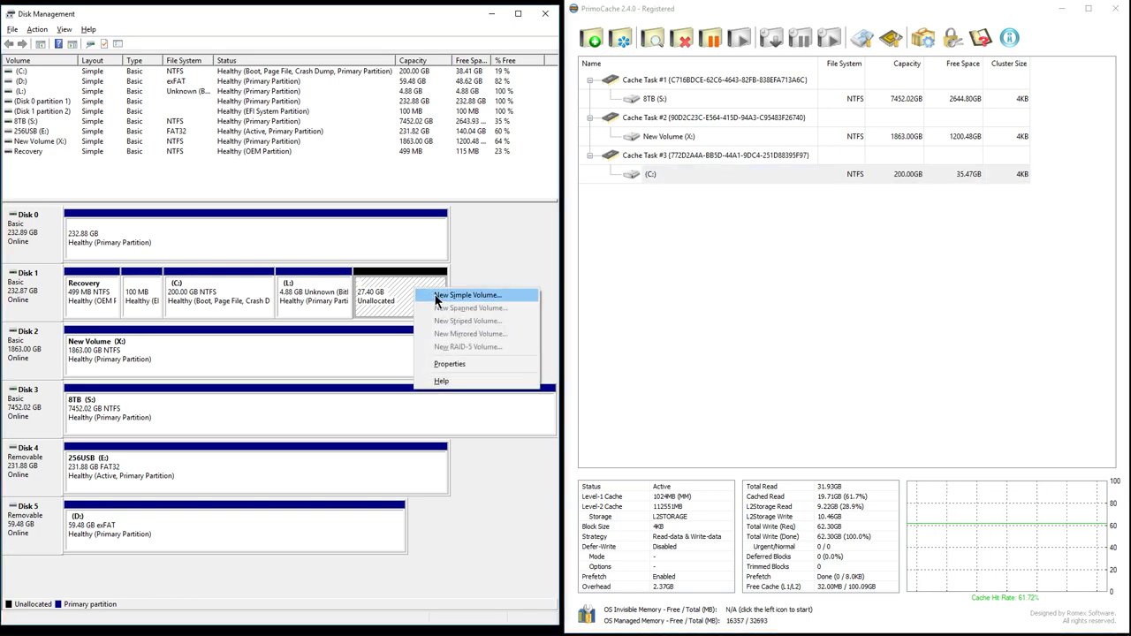
left_click(436, 296)
left_click(246, 284)
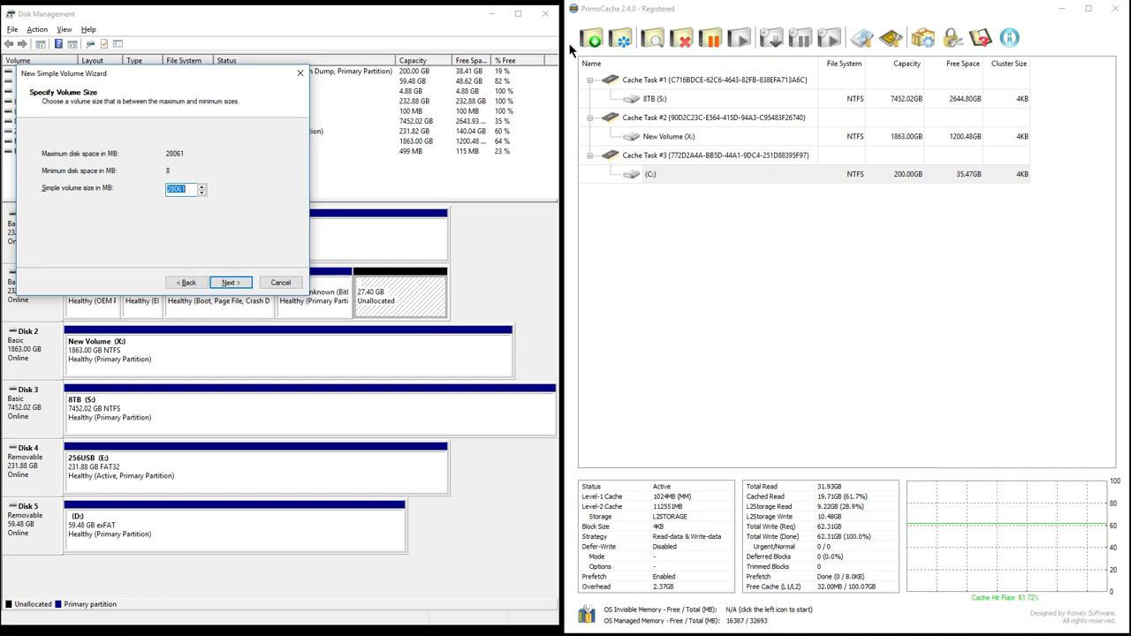
left_click(1007, 617)
left_click(1056, 543)
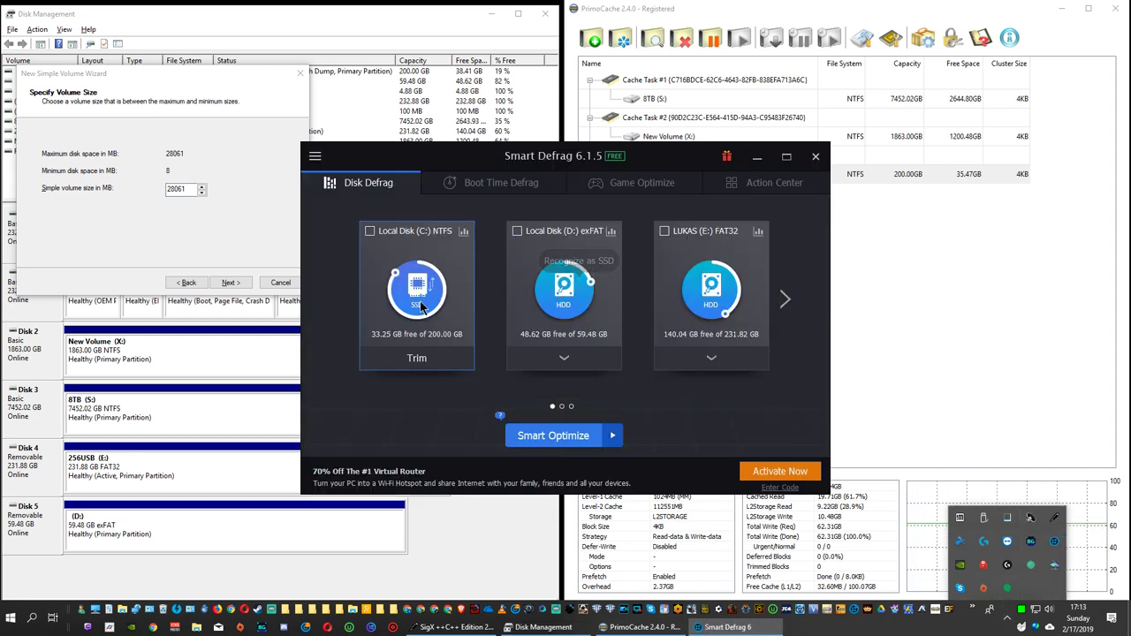
Step: Run Smart Defrag's Analyze mode instead of Smart Optimize and move its window down-right
mouse_move(764, 472)
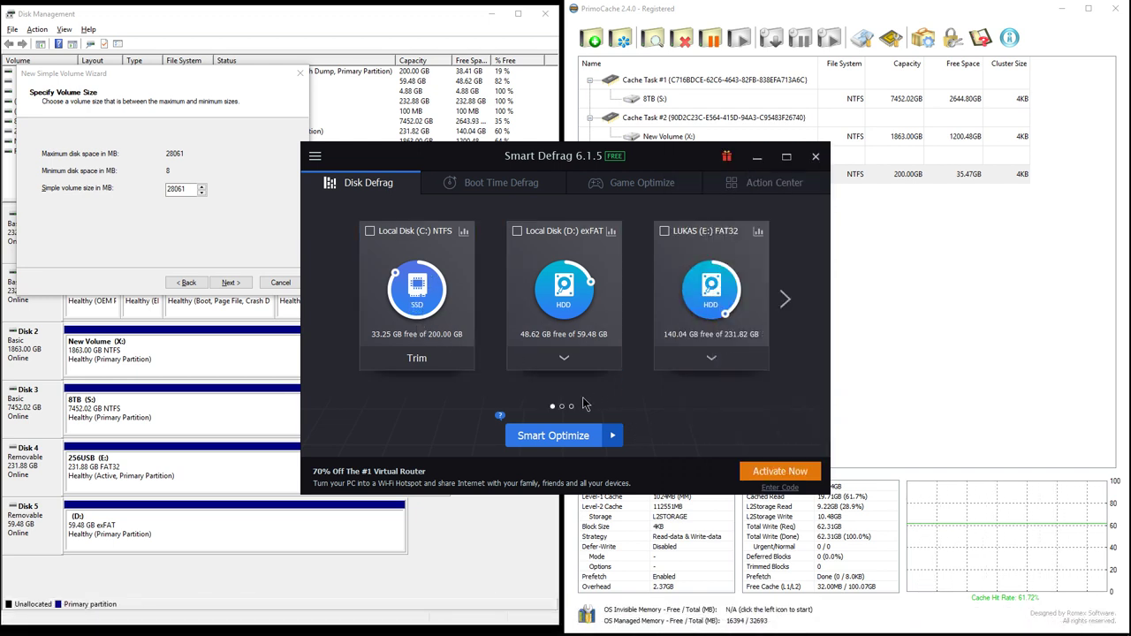
left_click(613, 436)
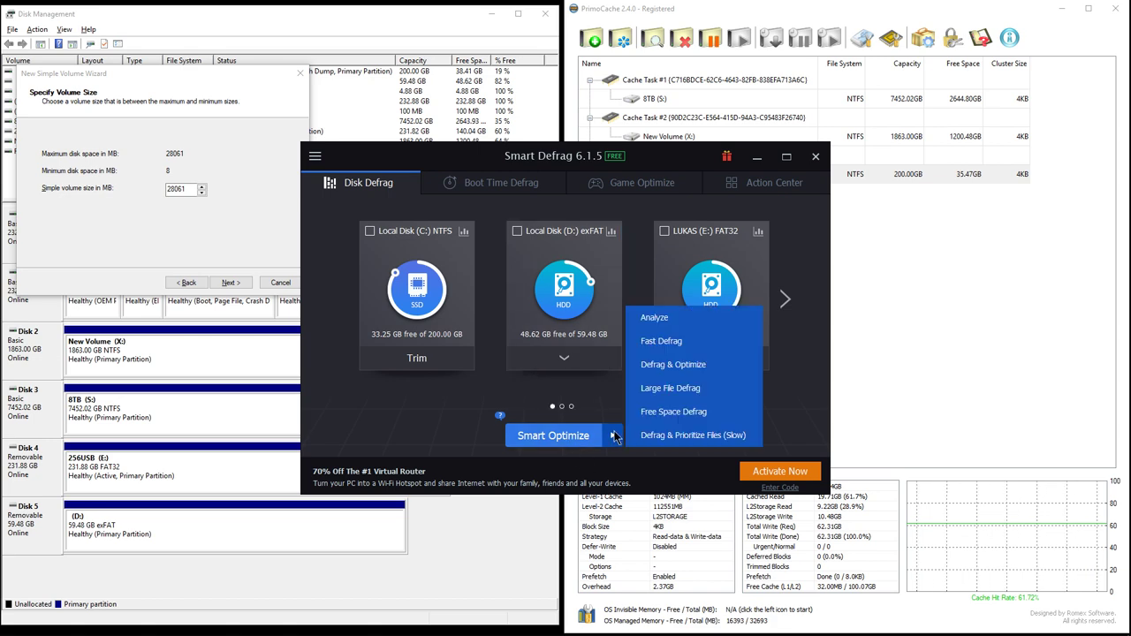
left_click(659, 317)
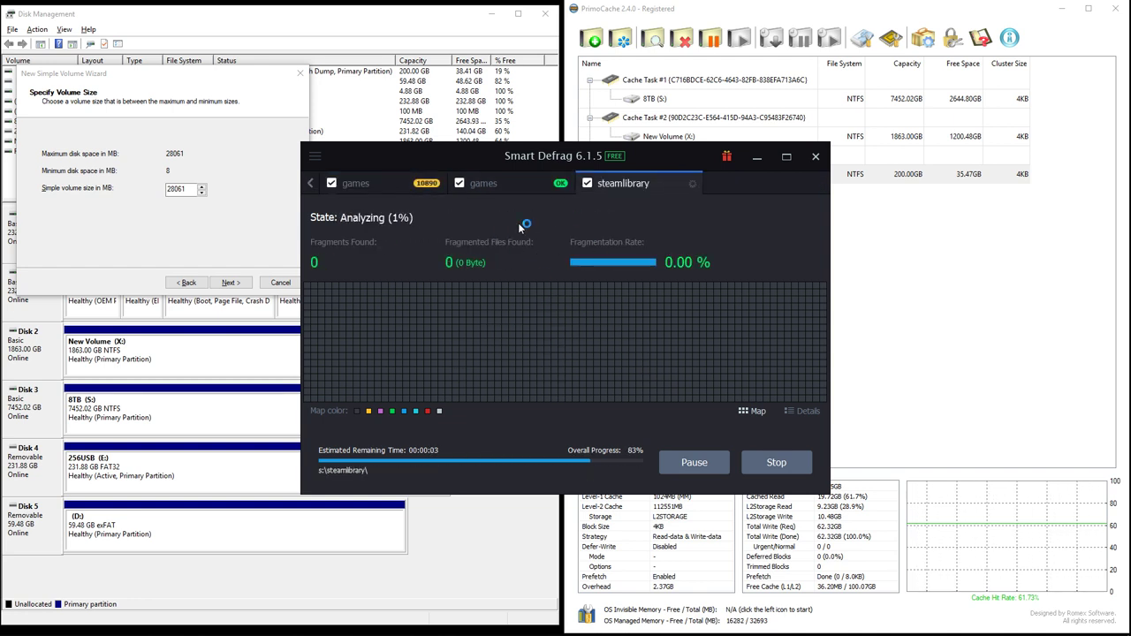
left_click_drag(676, 157, 927, 283)
Step: Restart New Simple Volume on Disk 1's unallocated space, keeping 28061 MB and drive letter F
left_click(280, 282)
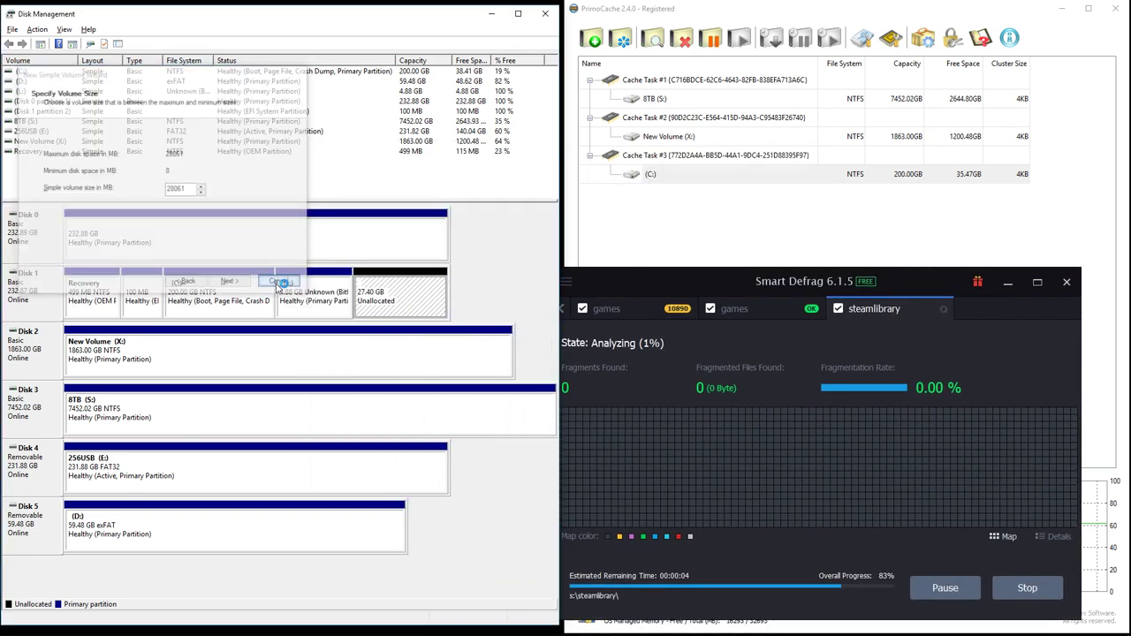
right_click(398, 298)
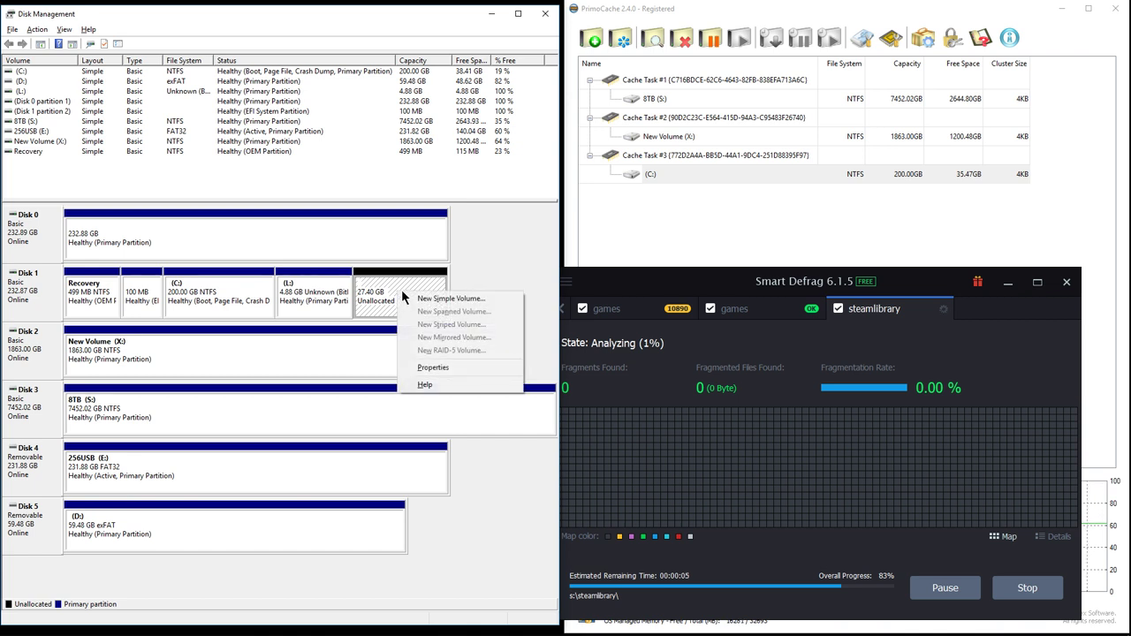
left_click(446, 302)
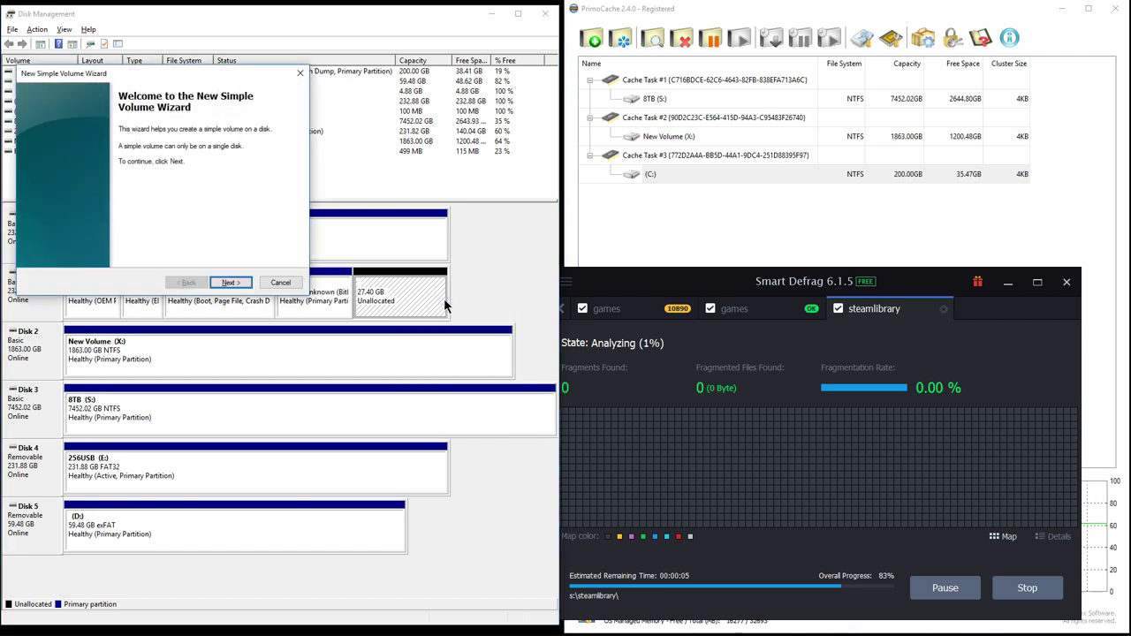
left_click(232, 282)
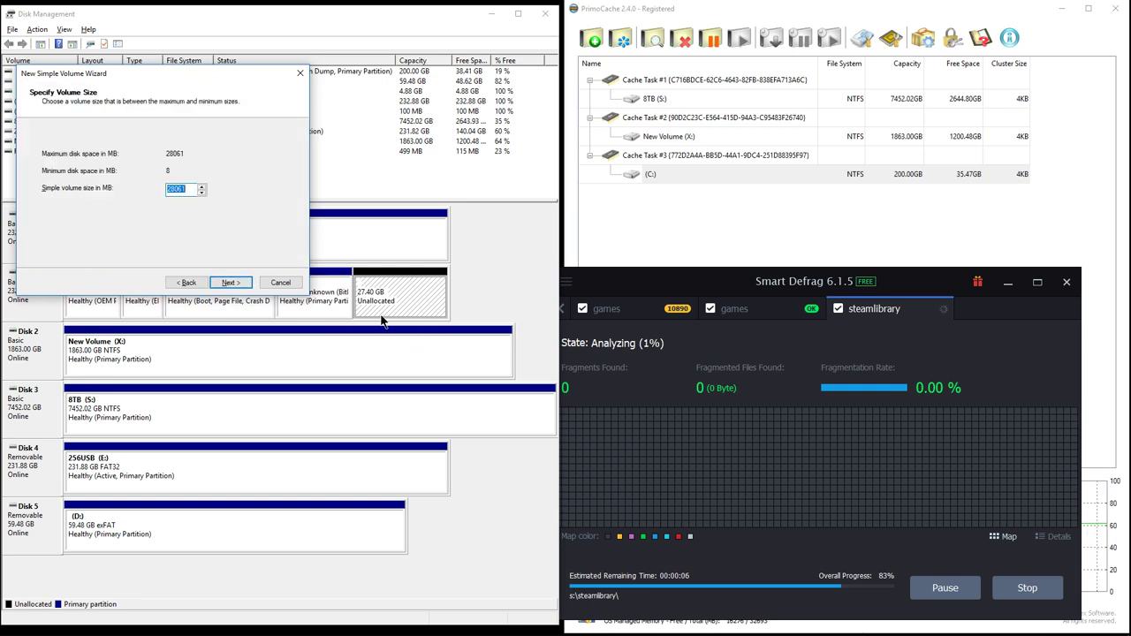
left_click(231, 283)
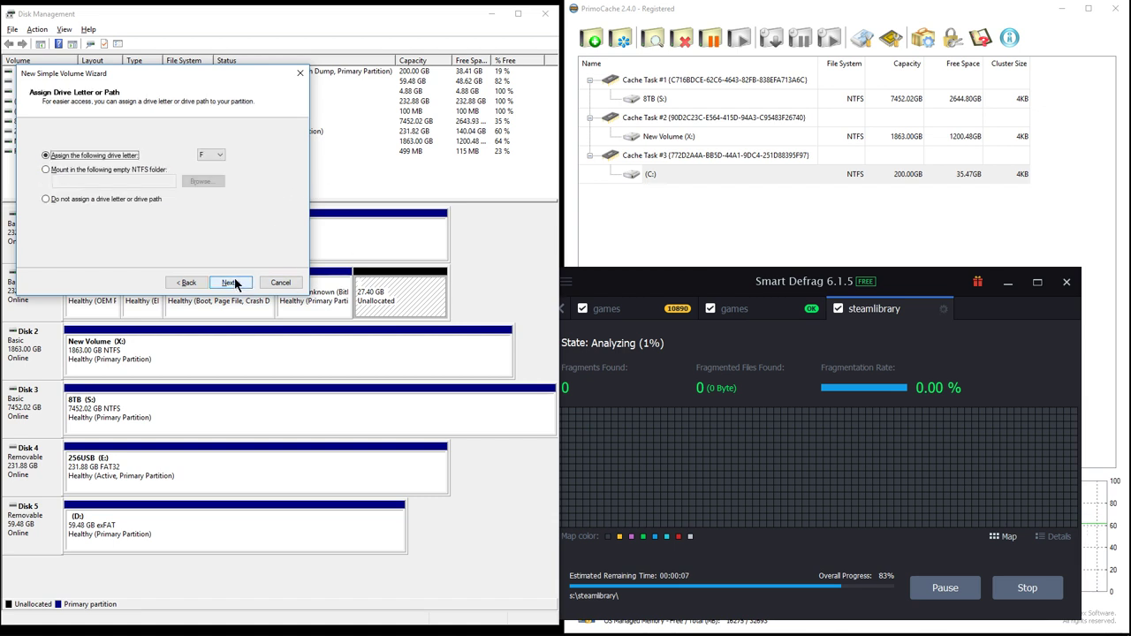
left_click(220, 159)
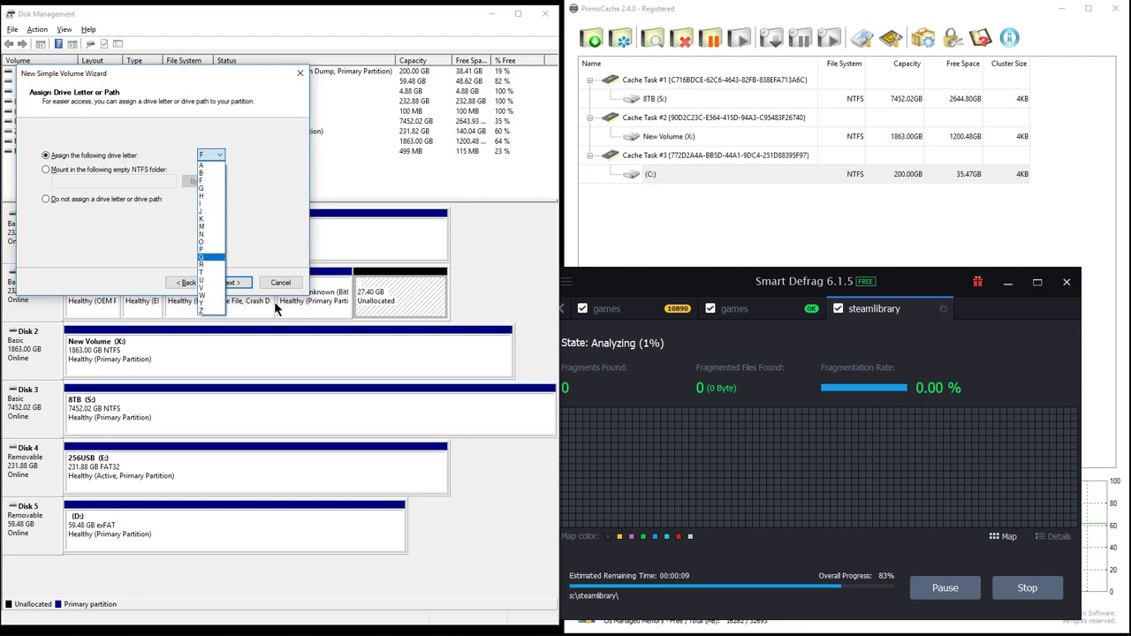
left_click(280, 186)
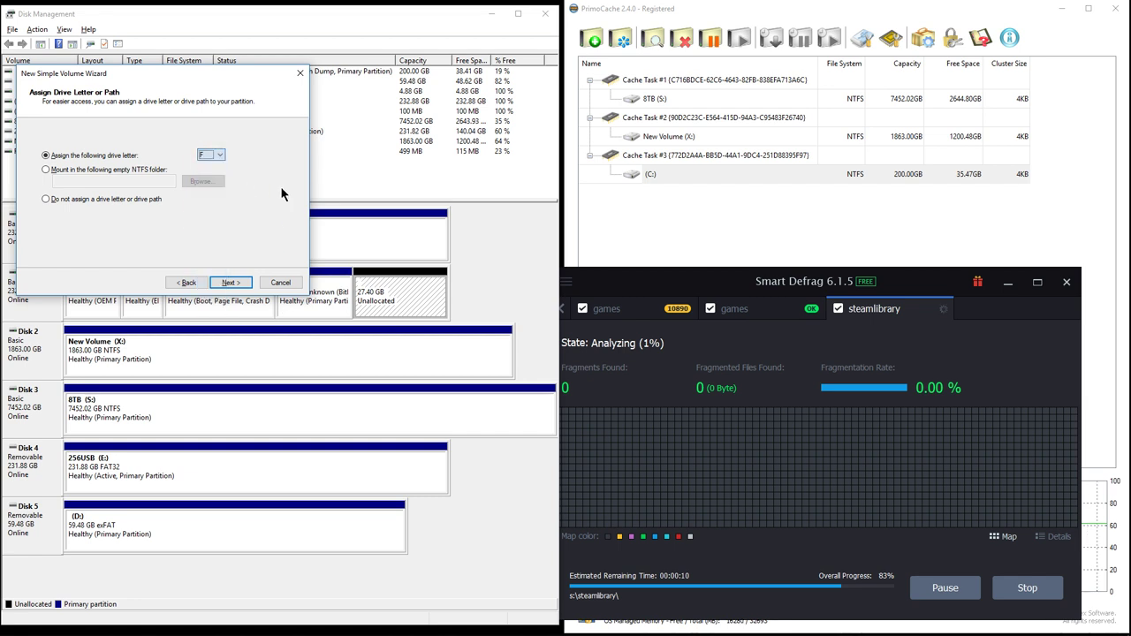
left_click(246, 282)
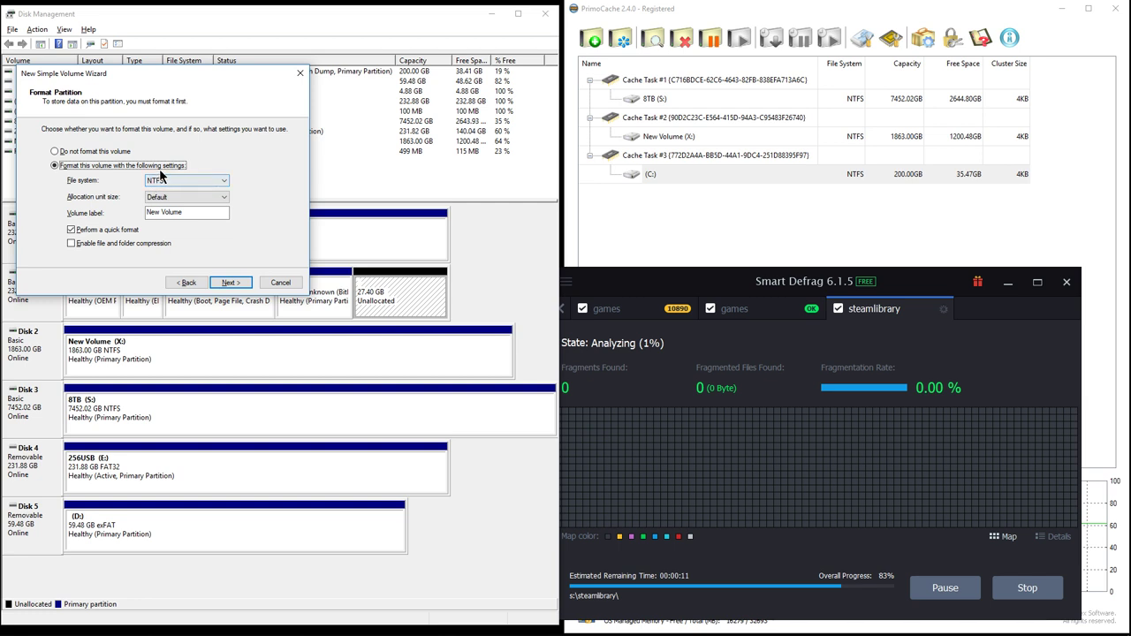
Step: Format the new volume as NTFS with the label 'SSD2ndCache' and finish the wizard
left_click(202, 212)
left_click(210, 180)
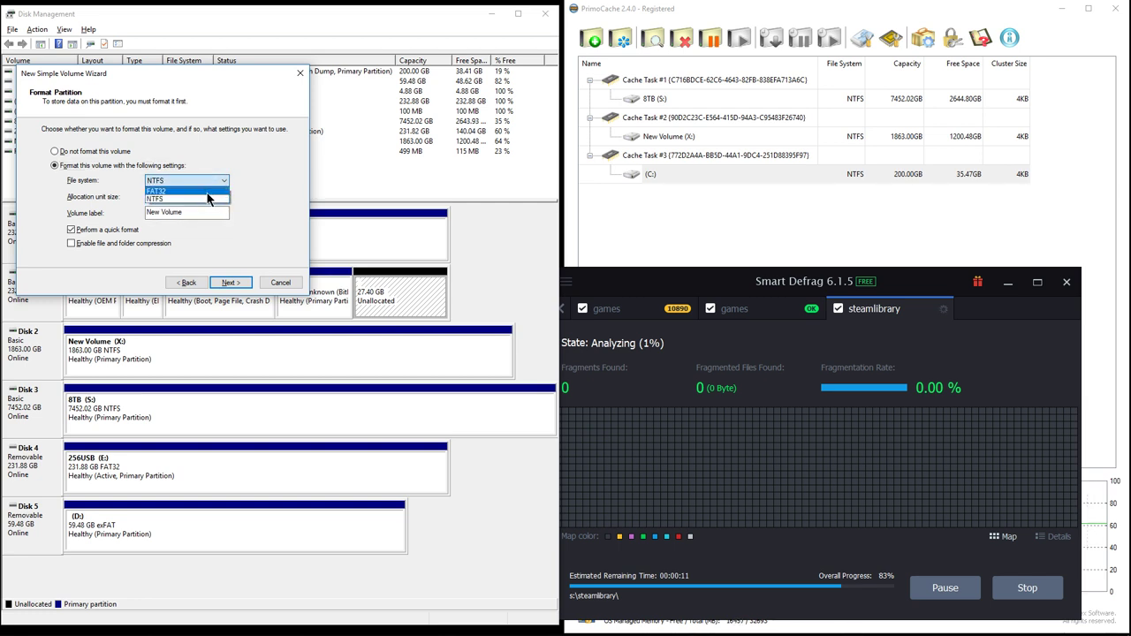
left_click(207, 193)
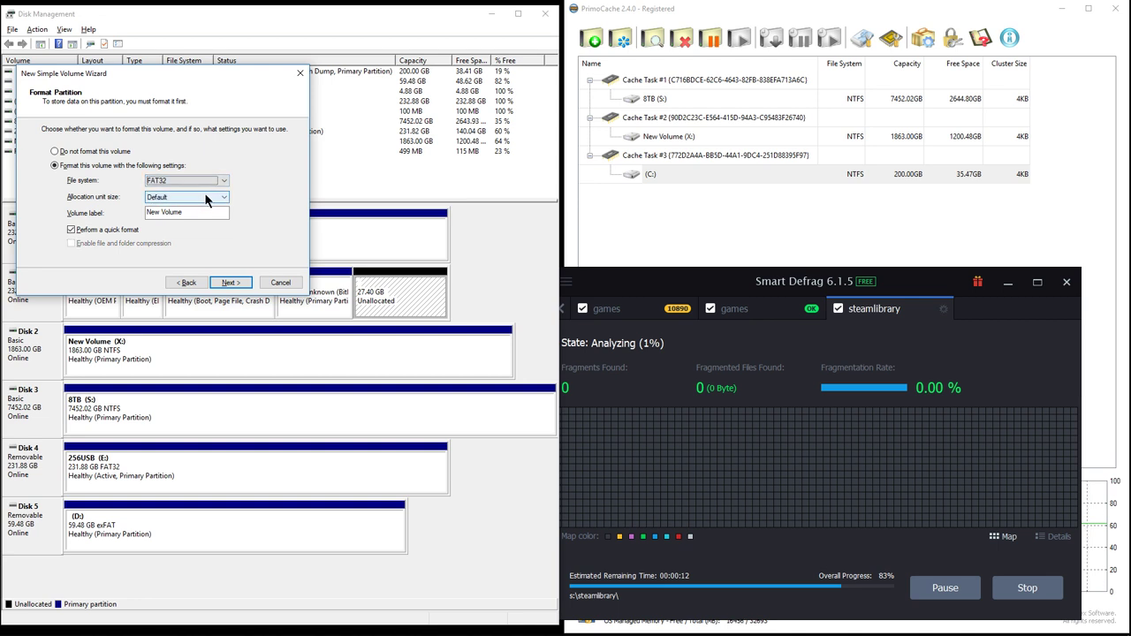
left_click(200, 180)
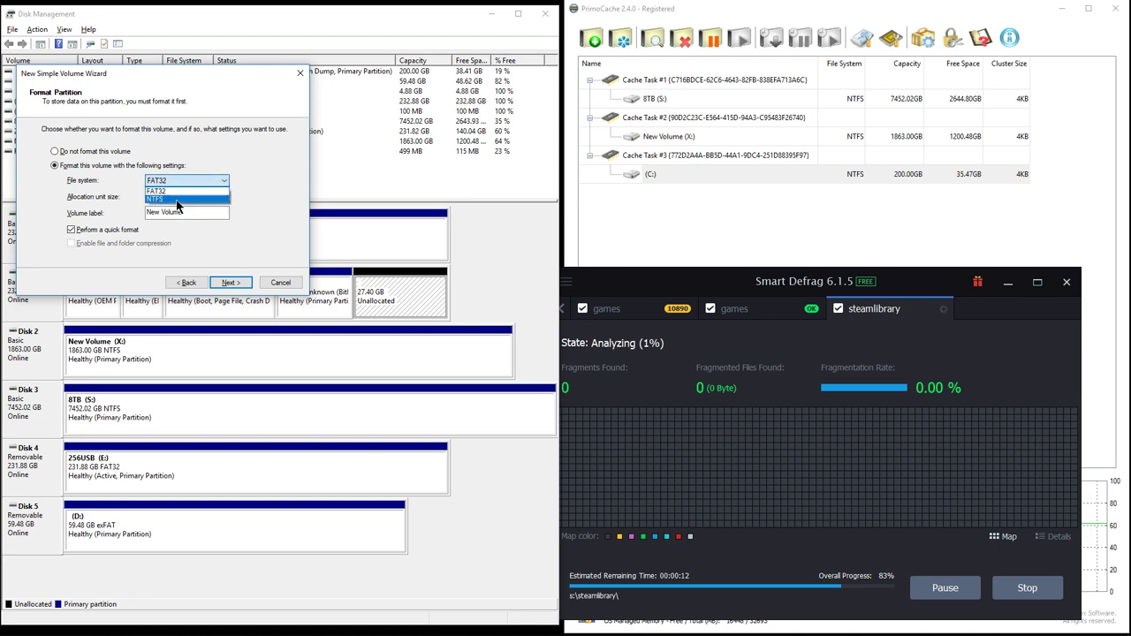
left_click(178, 203)
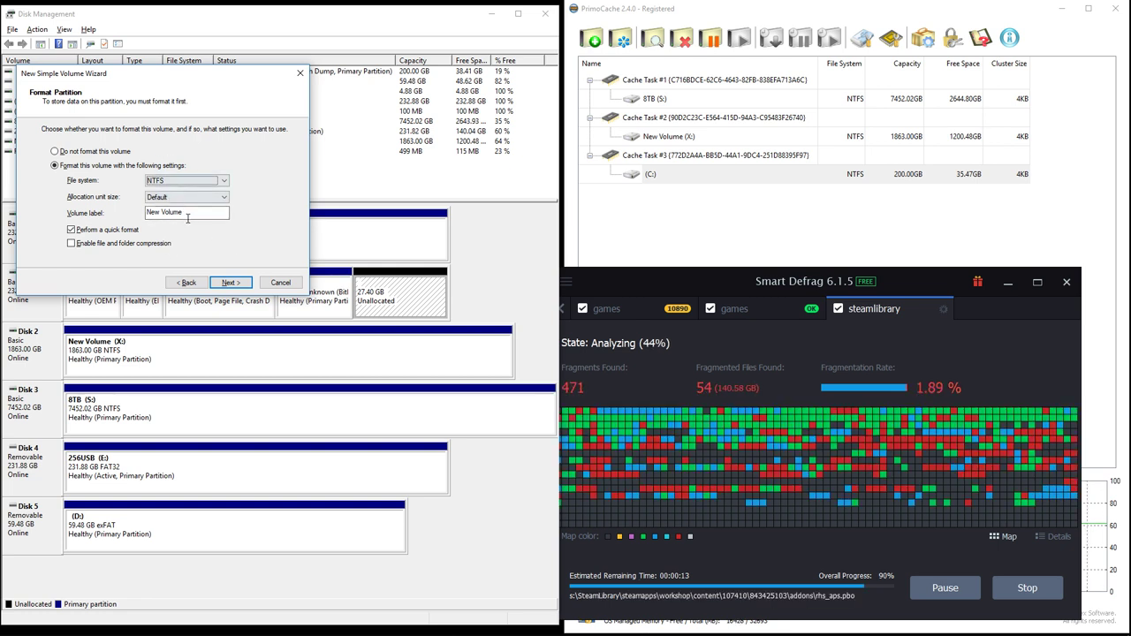
key("Tab")
key("Tab")
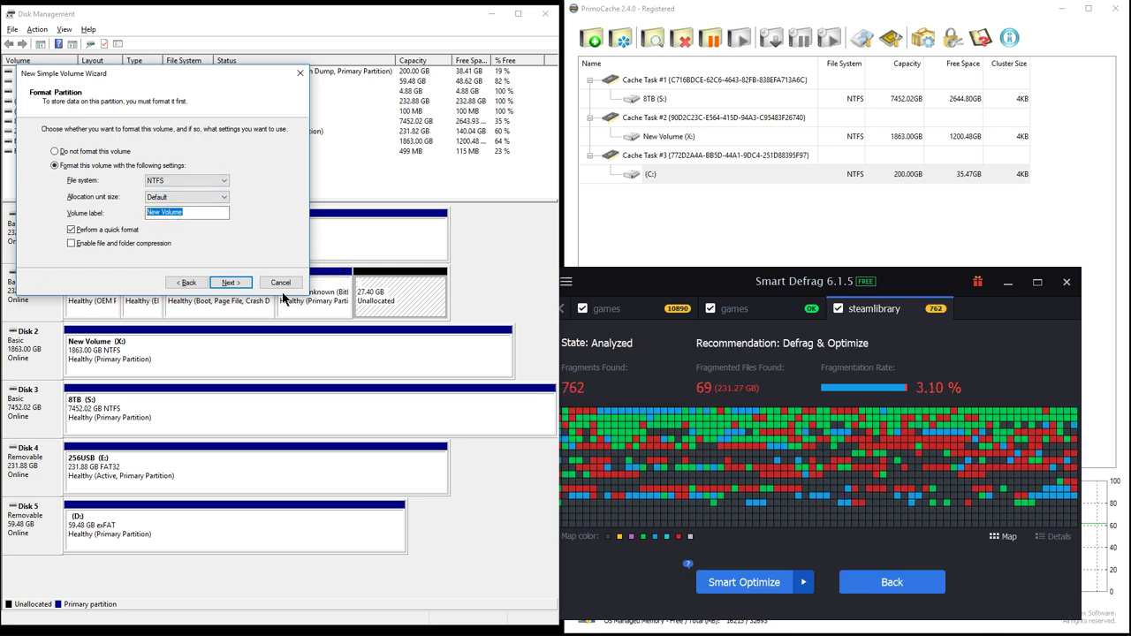
type("SSDCACH")
key("BackSpace")
key("BackSpace")
key("BackSpace")
key("BackSpace")
type("2ndCache")
left_click(230, 283)
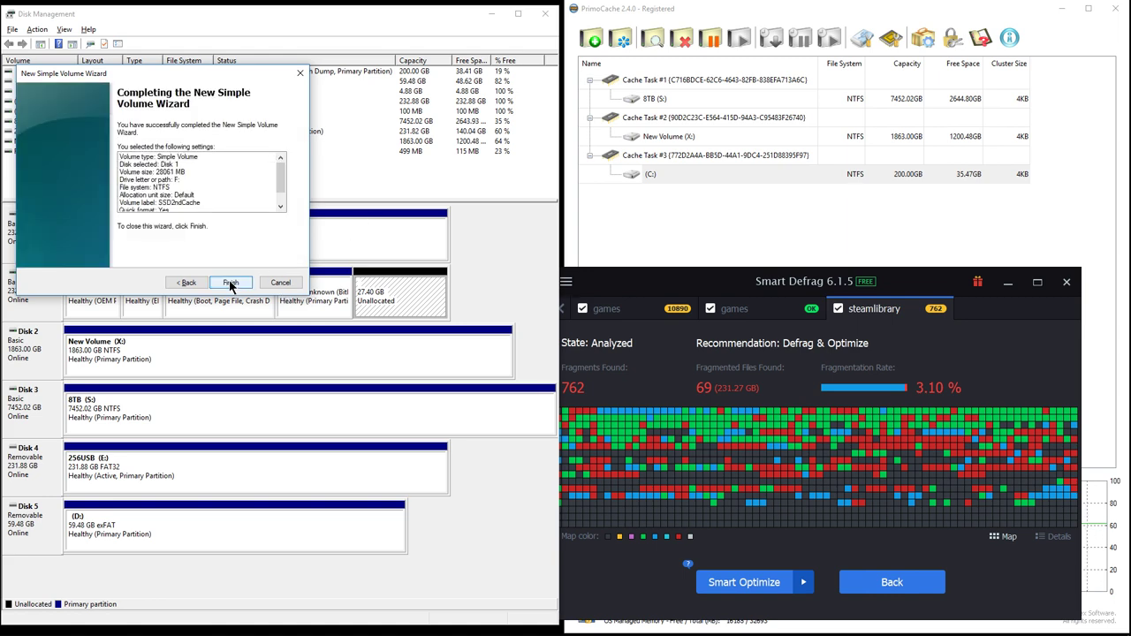
left_click(230, 283)
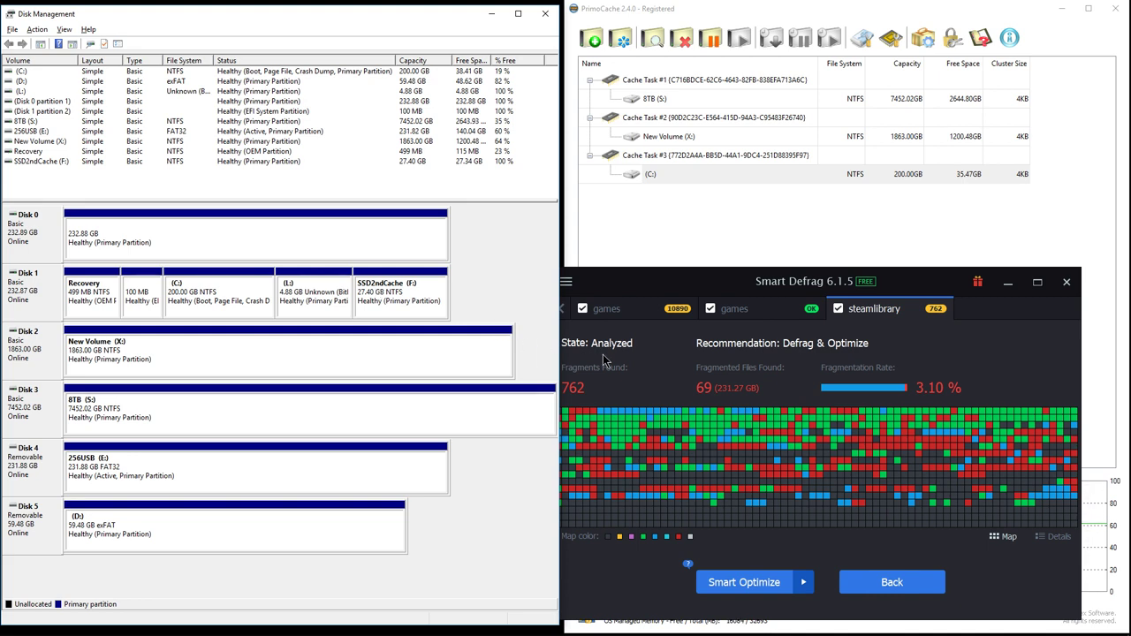
Step: Minimise Smart Defrag and make Disk Management taller so PrimoCache is fully visible
mouse_move(714, 283)
left_mouse_down()
mouse_move(742, 284)
mouse_move(704, 280)
left_mouse_up()
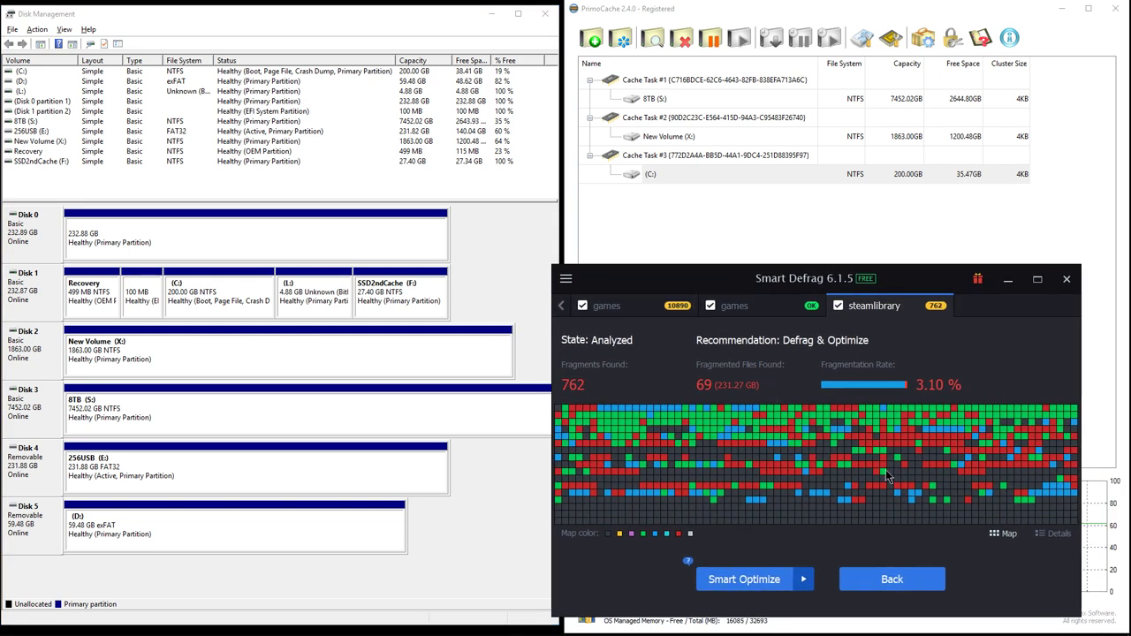
left_click(1008, 279)
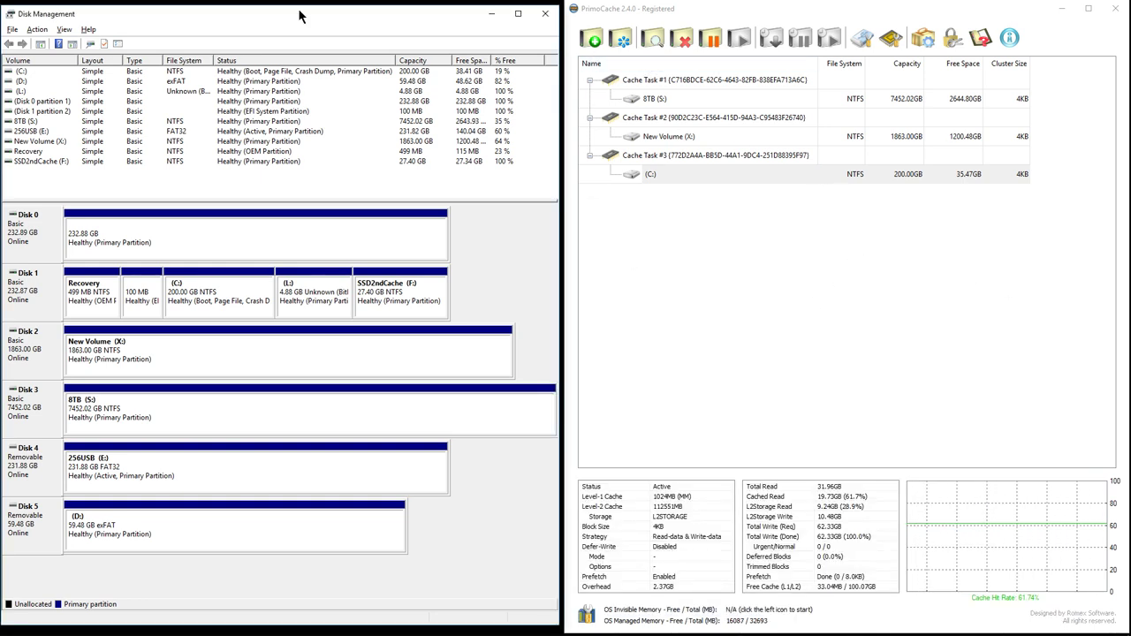
left_click_drag(299, 9, 297, 1)
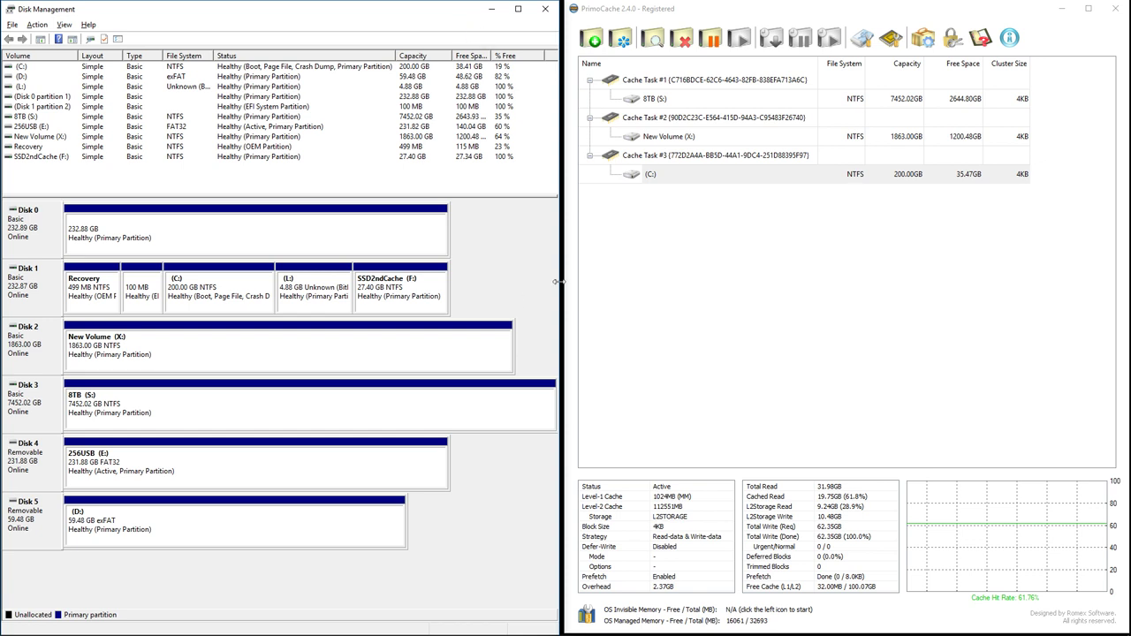
left_click(655, 174)
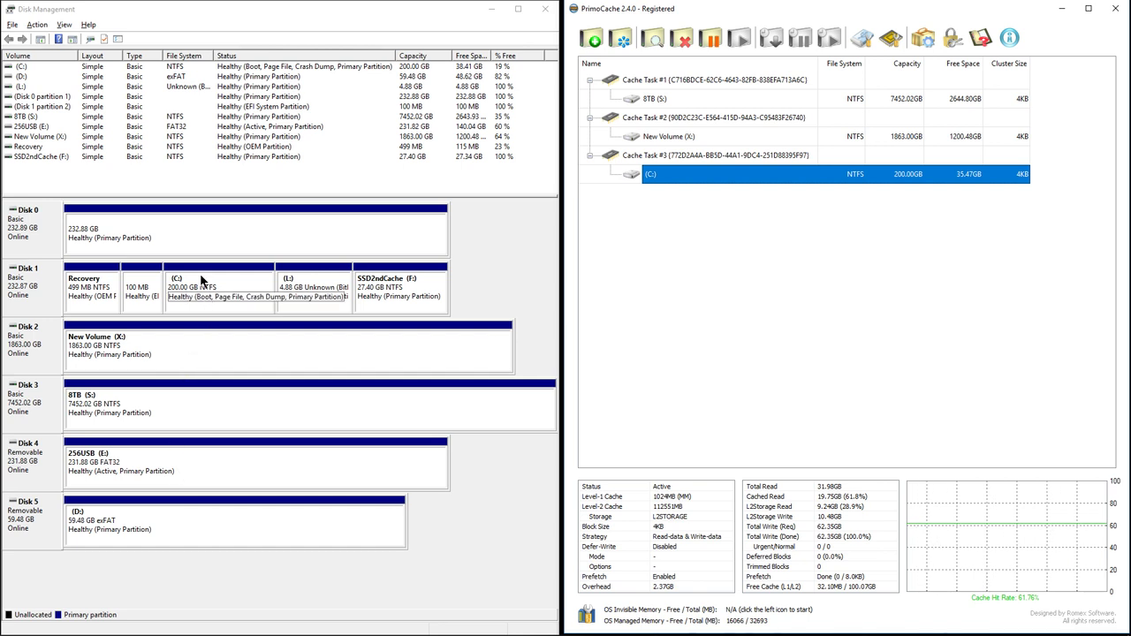
left_click(126, 477)
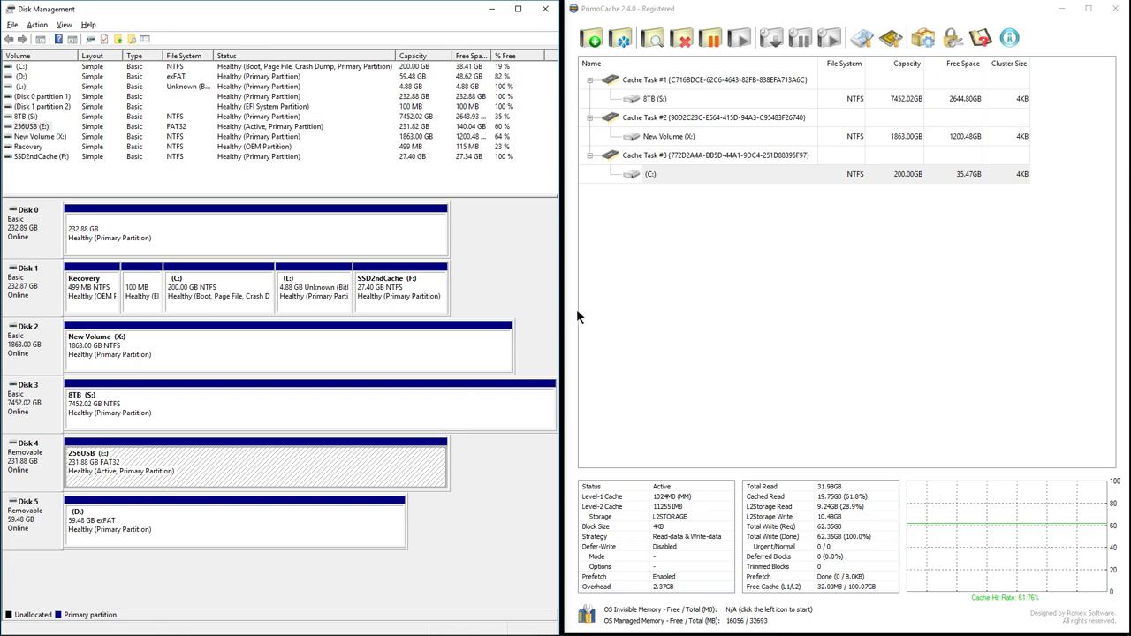
left_click(592, 38)
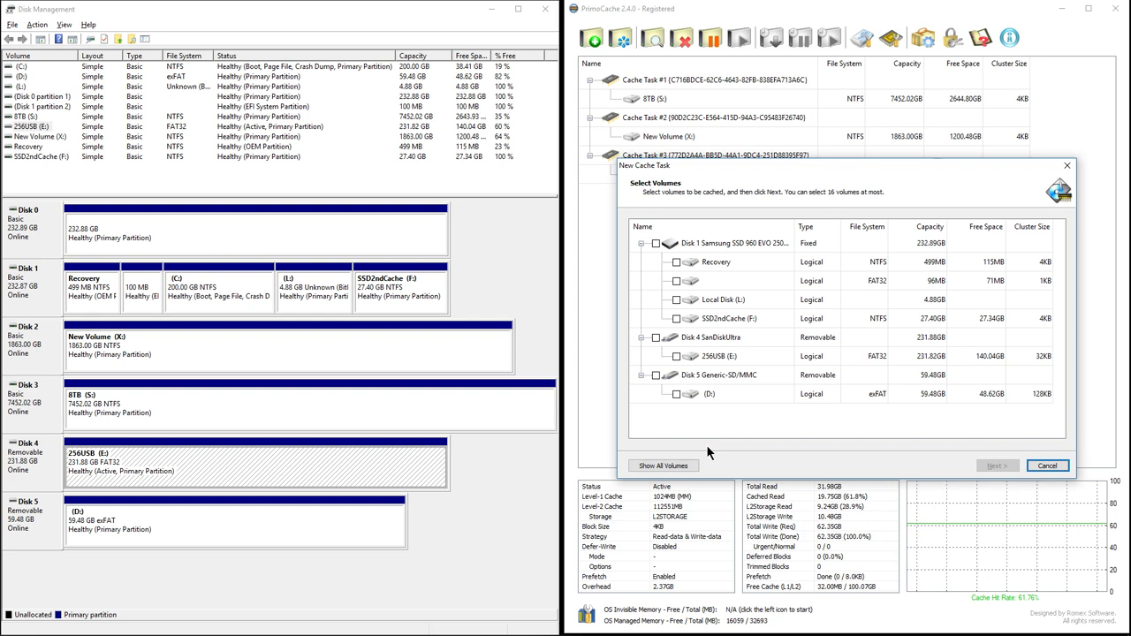
left_click(655, 338)
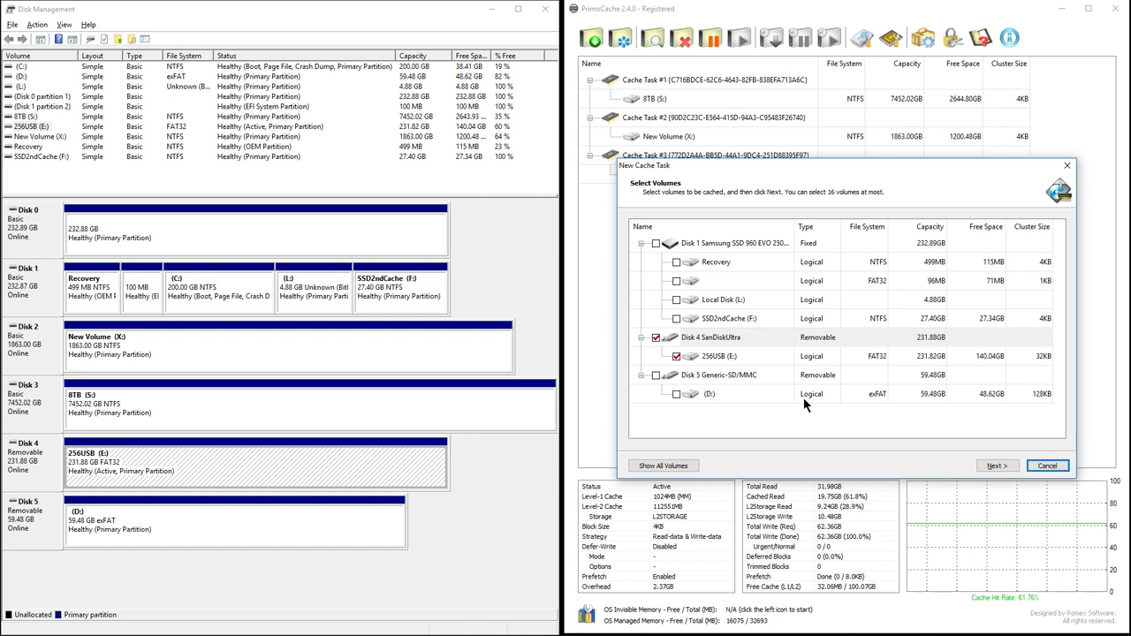
left_click(1045, 465)
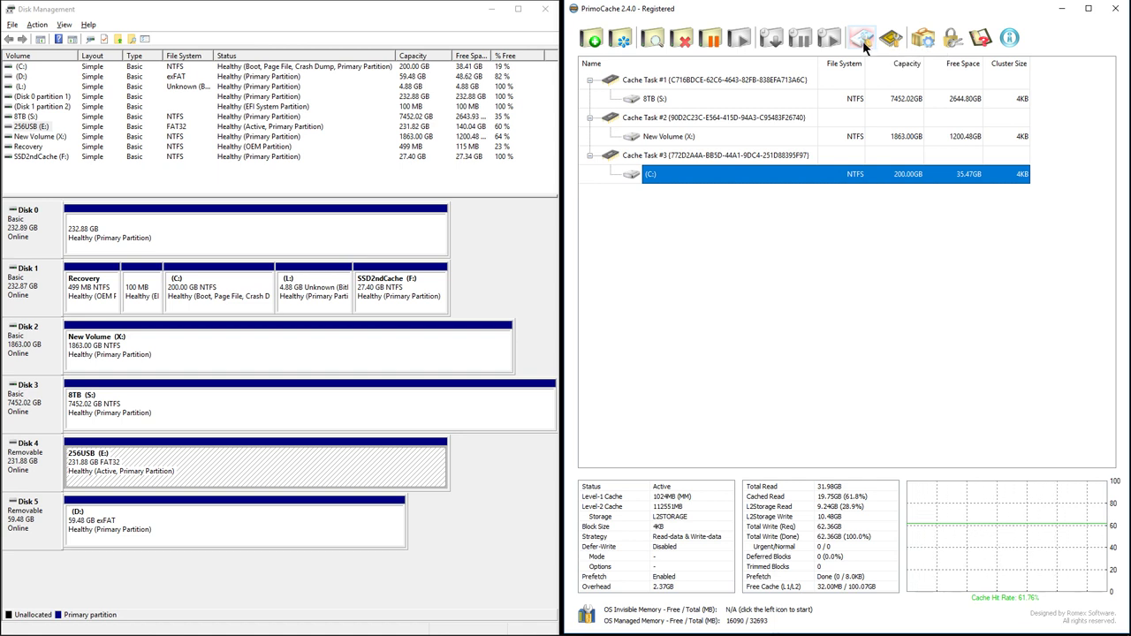
Step: Start a new level-2 storage on SSD2ndCache (F:) labelled L2STORAGE2
left_click(865, 44)
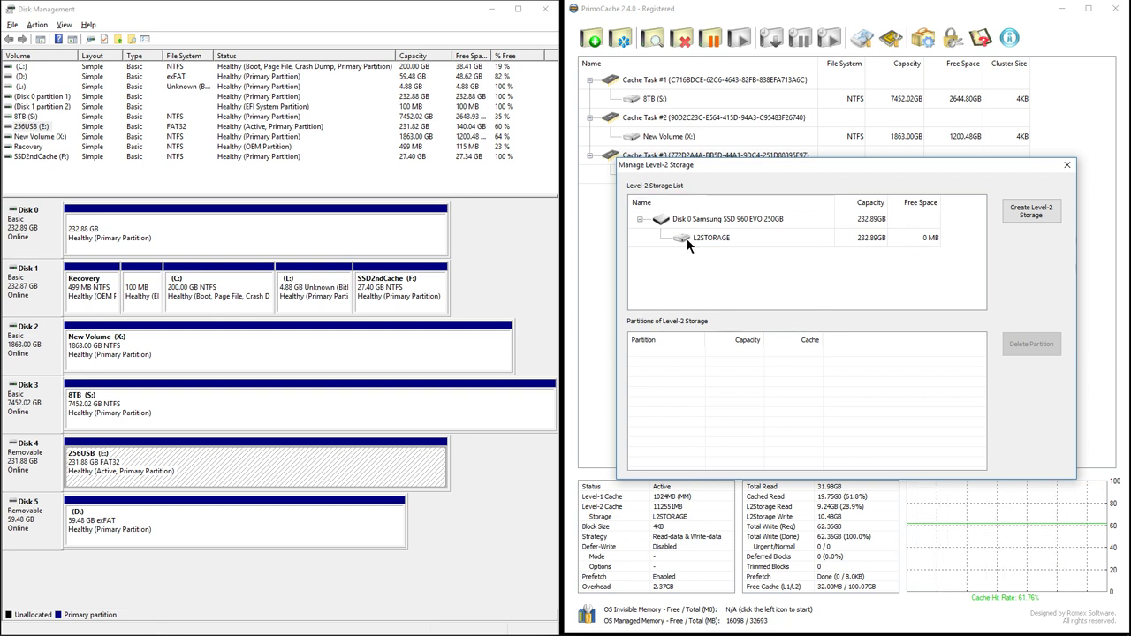
left_click(1032, 212)
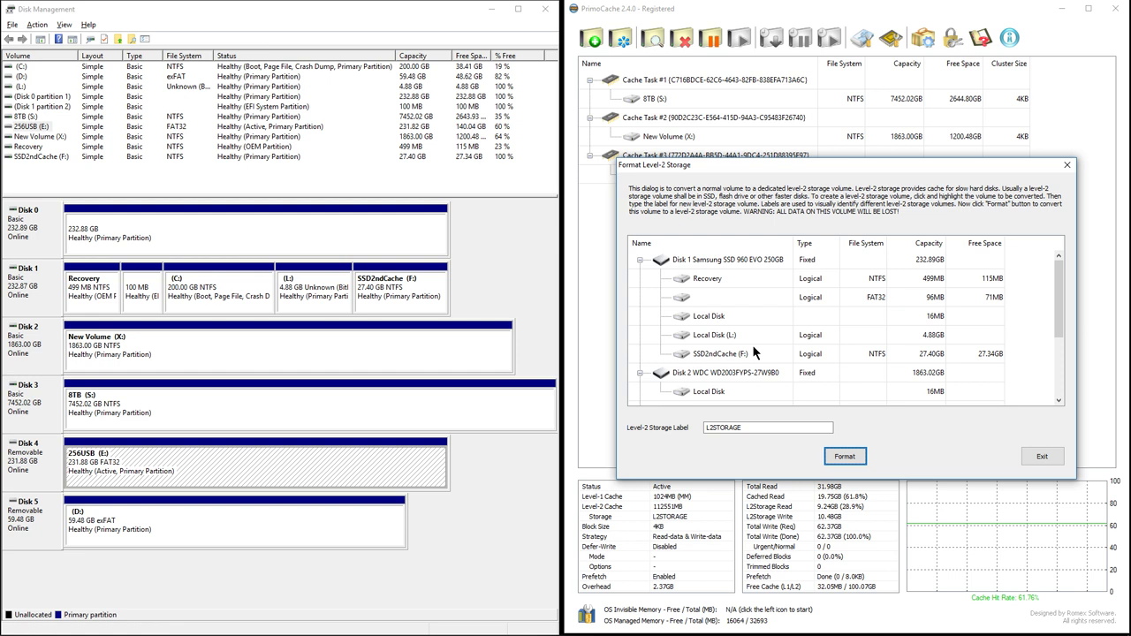
left_click(689, 354)
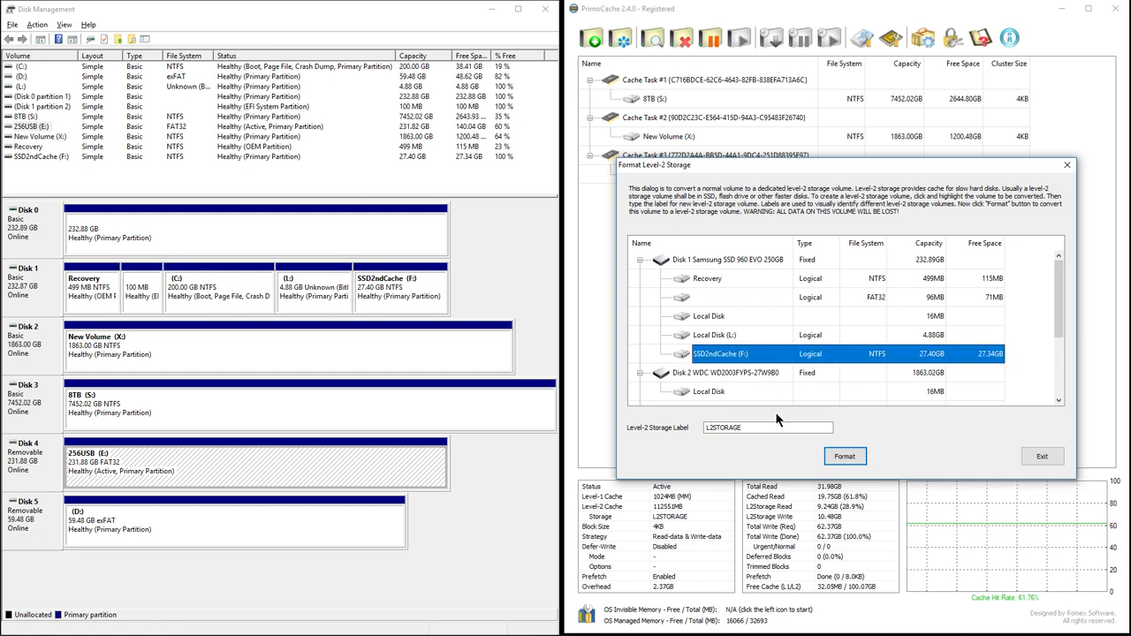
left_click(716, 429)
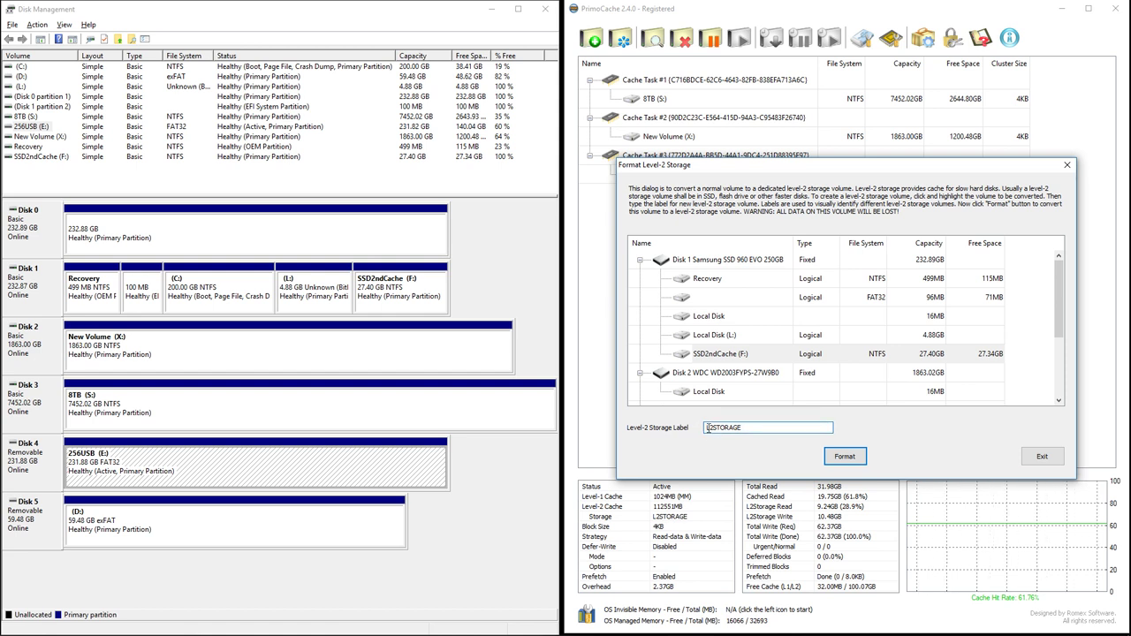
scroll(918, 389, "down", 2)
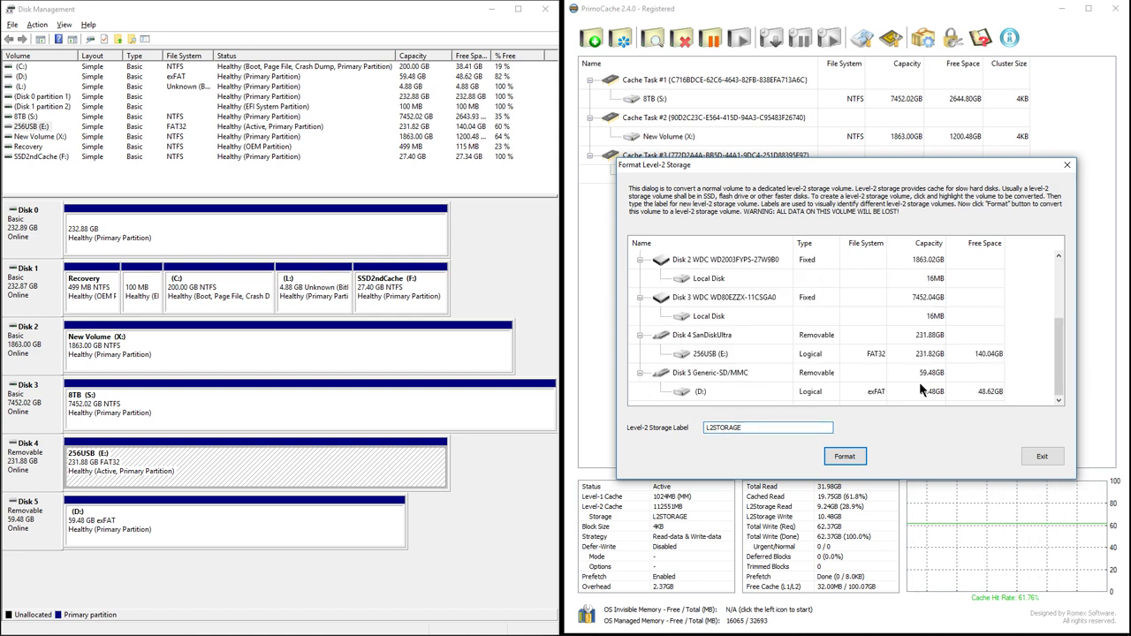
scroll(919, 389, "up", 2)
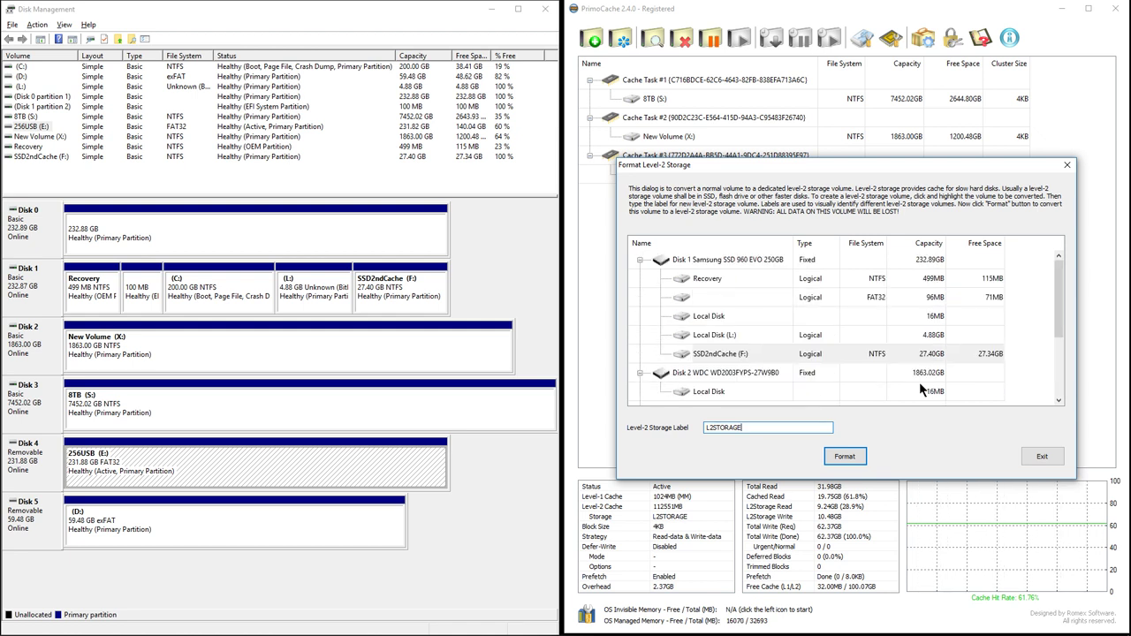
type("2")
Step: Format SSD2ndCache (F:) as level-2 storage, confirming the data wipe and success message
left_click(842, 458)
left_click(838, 459)
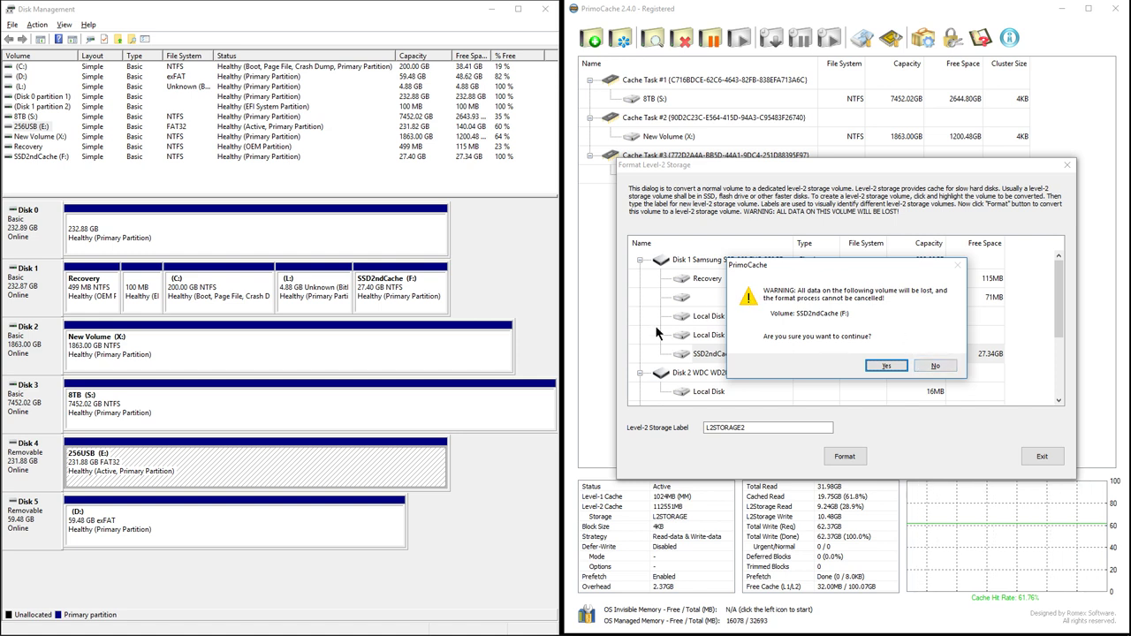
left_click(887, 366)
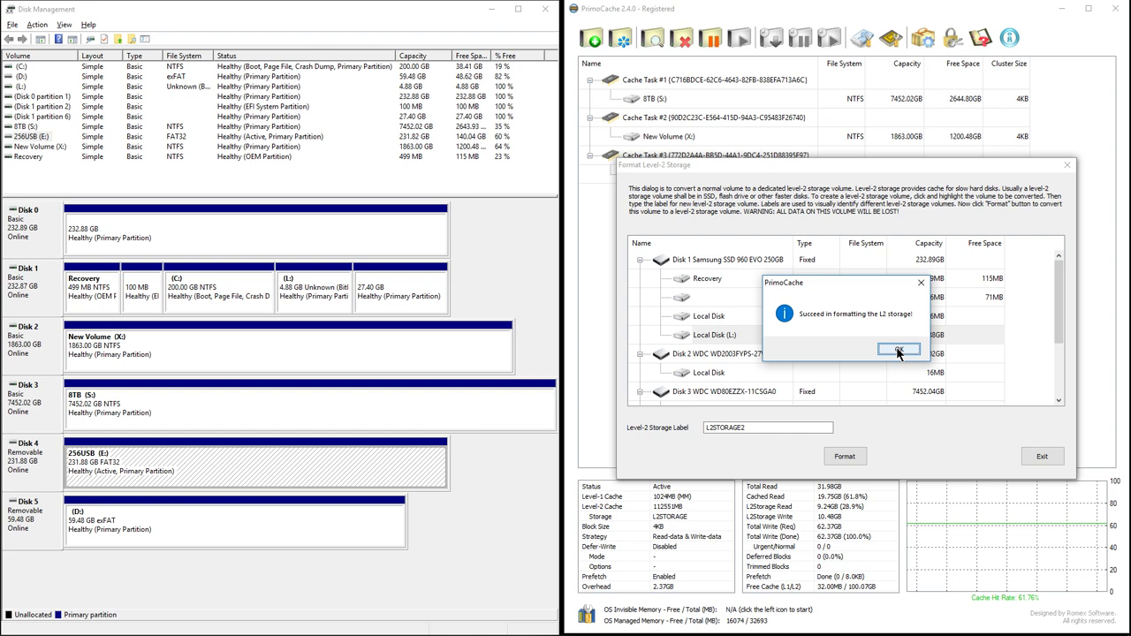
left_click(898, 351)
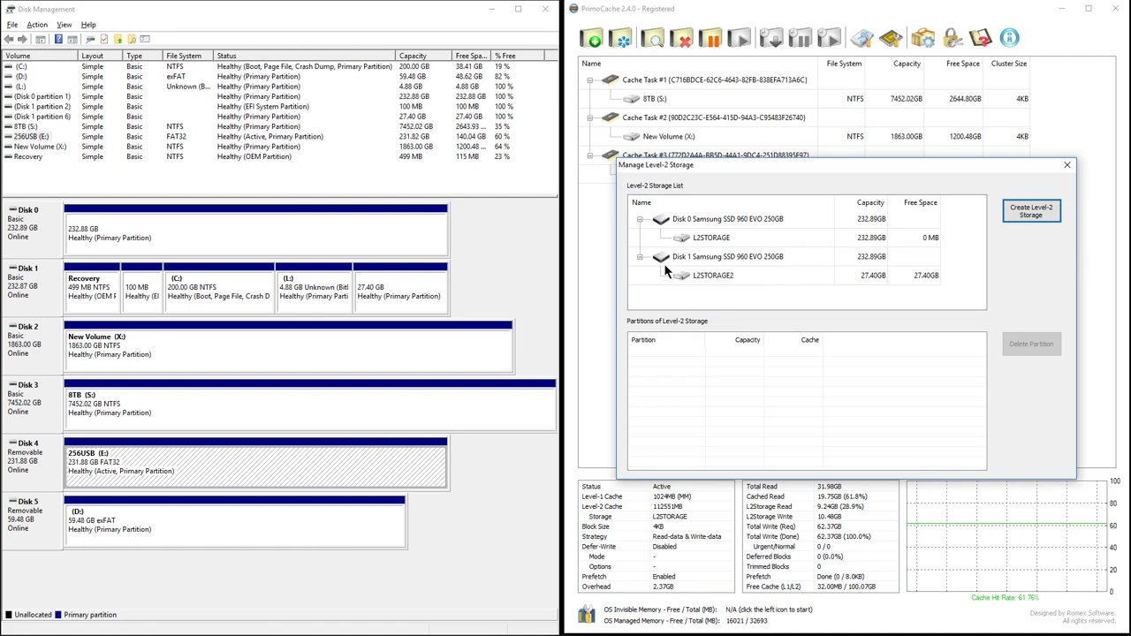
Step: Review the partitions of L2STORAGE2 and L2STORAGE, then close the Level-2 storage manager
left_click(710, 279)
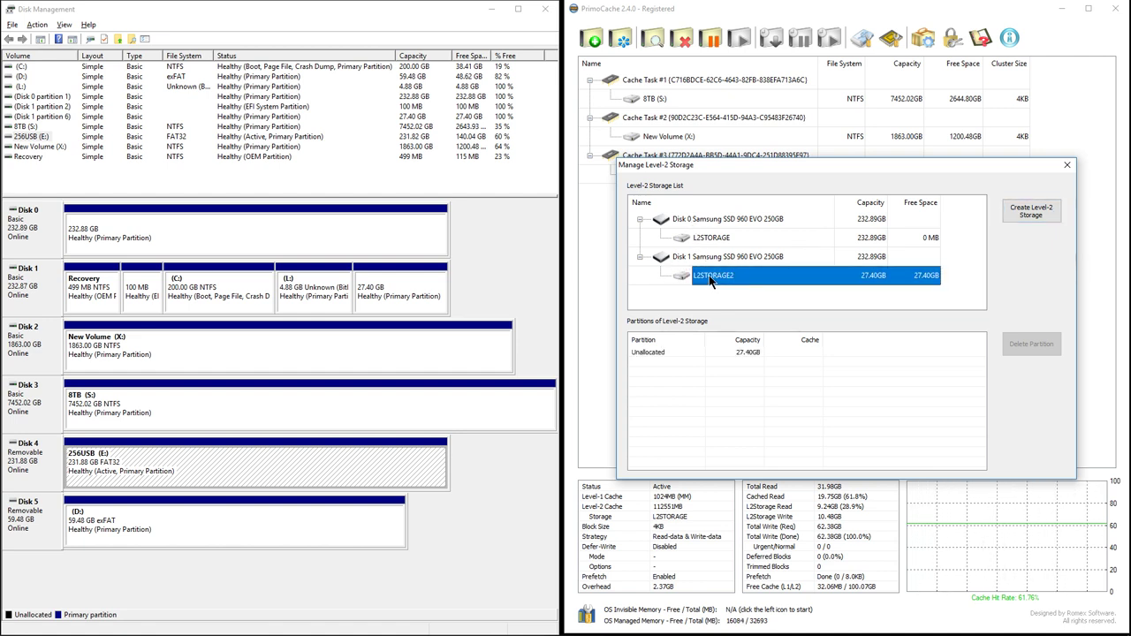
left_click(744, 353)
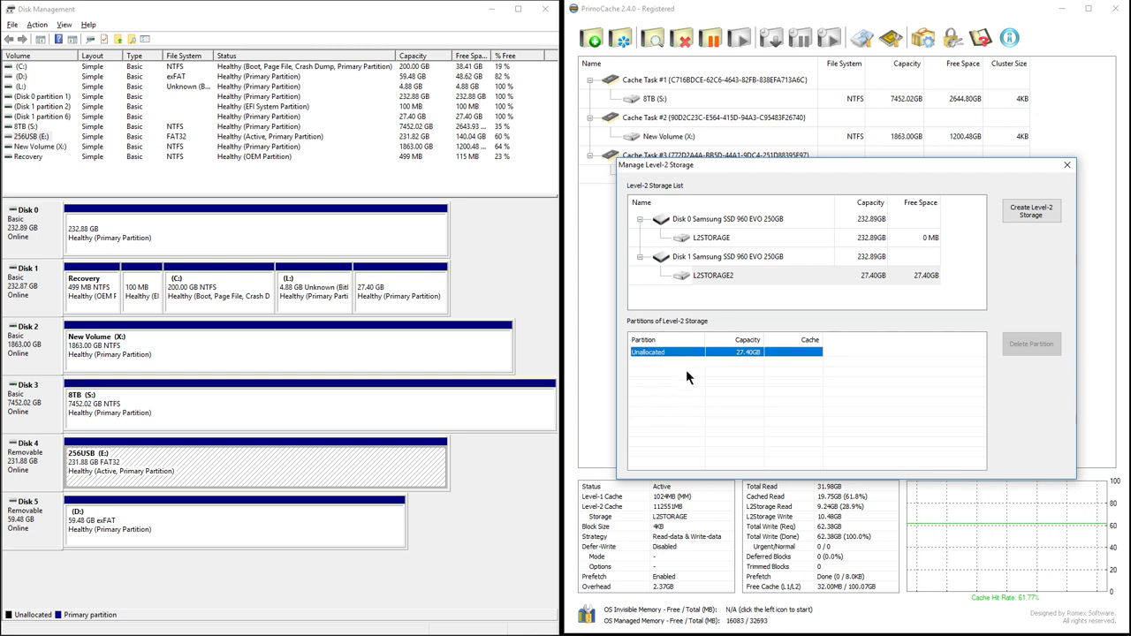
left_click(707, 238)
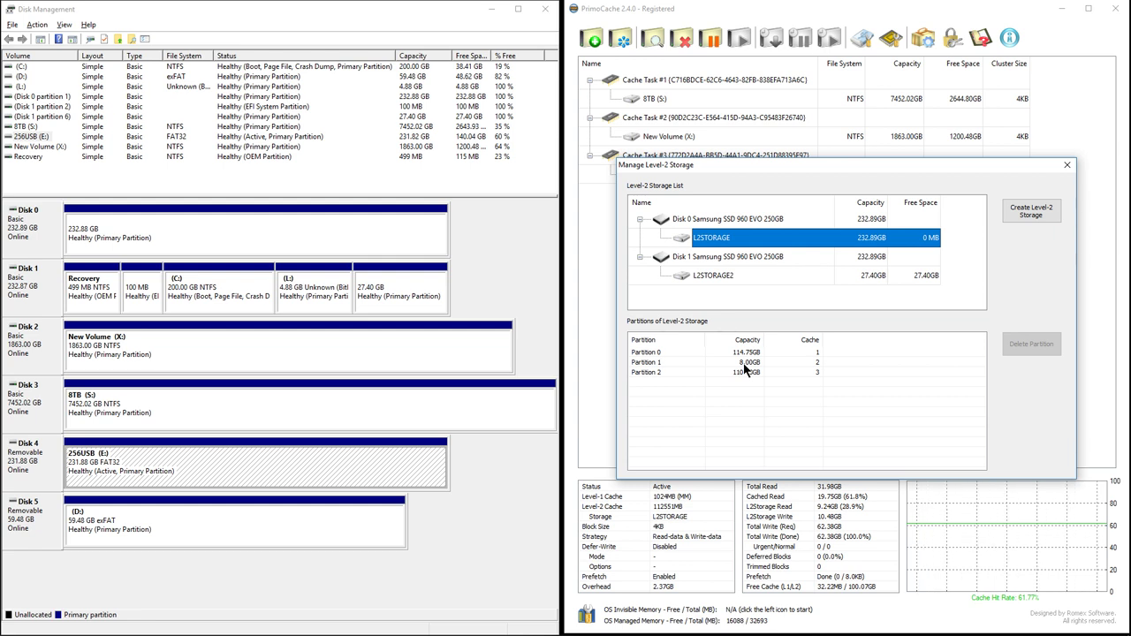
left_click(1066, 167)
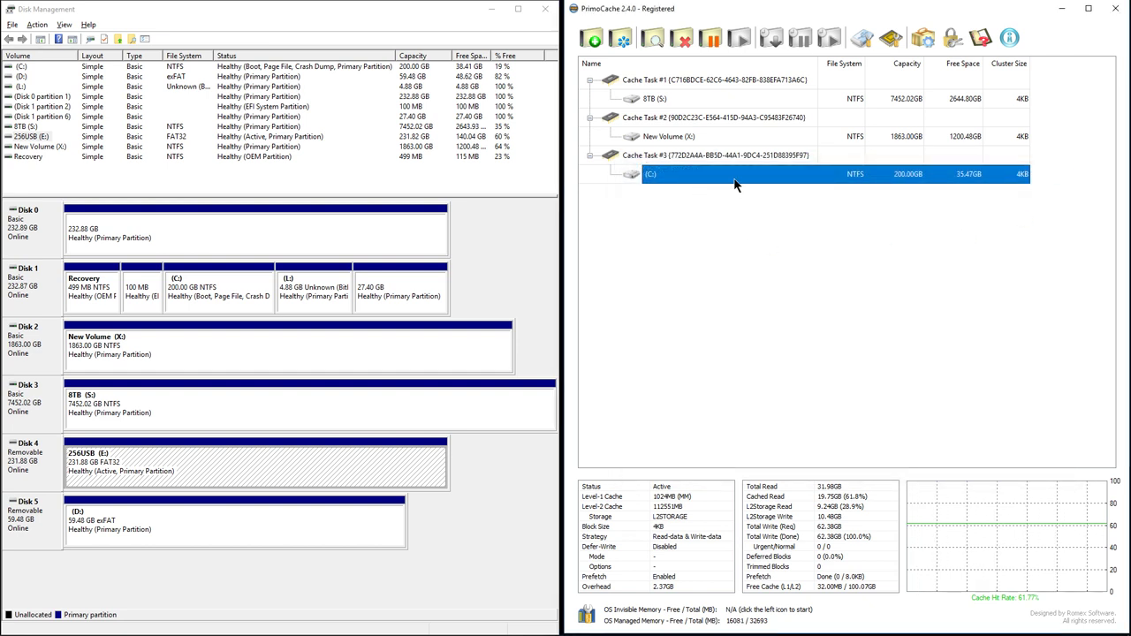
Step: Start a new cache task with only Disk 4's 256USB (E:) volume ticked, all other disks cleared
left_click(592, 40)
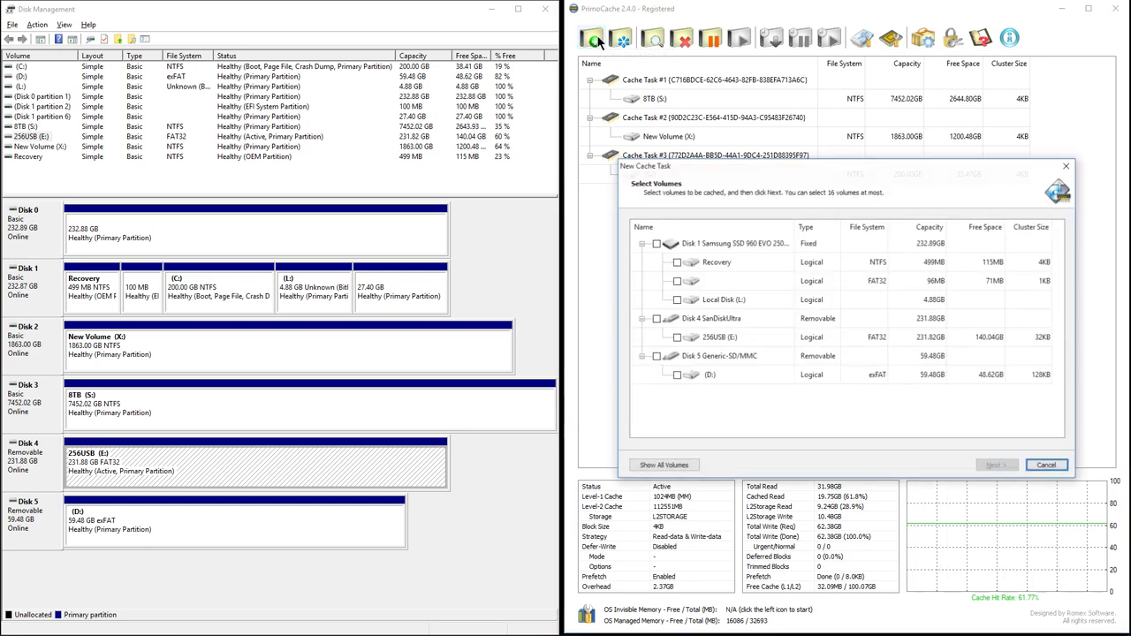
left_click(655, 319)
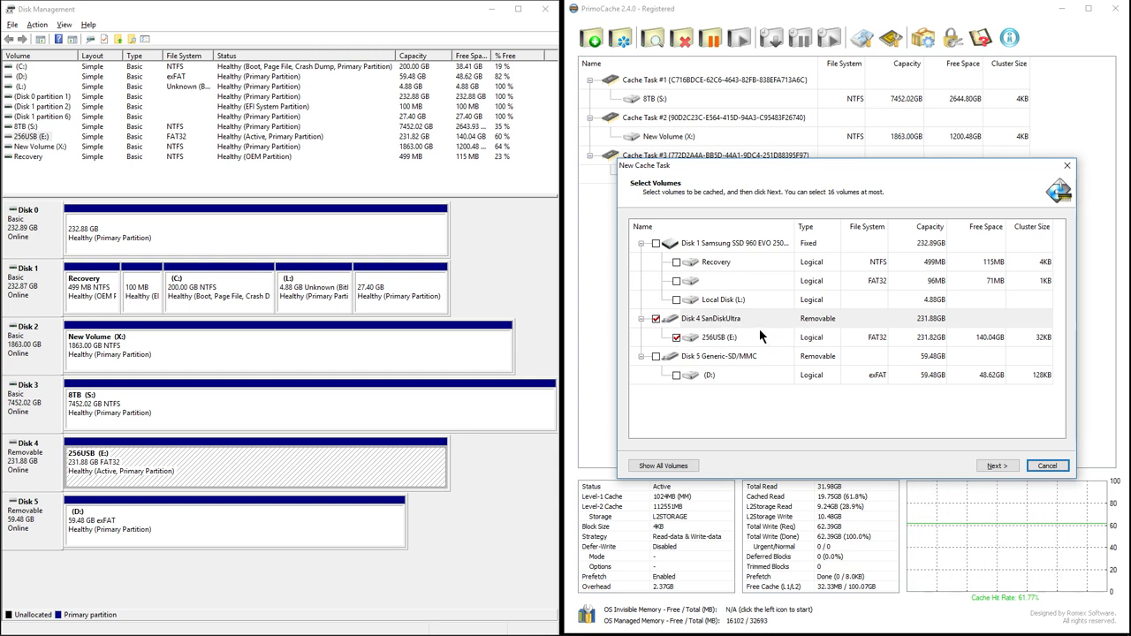
left_click(655, 320)
left_click(655, 320)
left_click(676, 337)
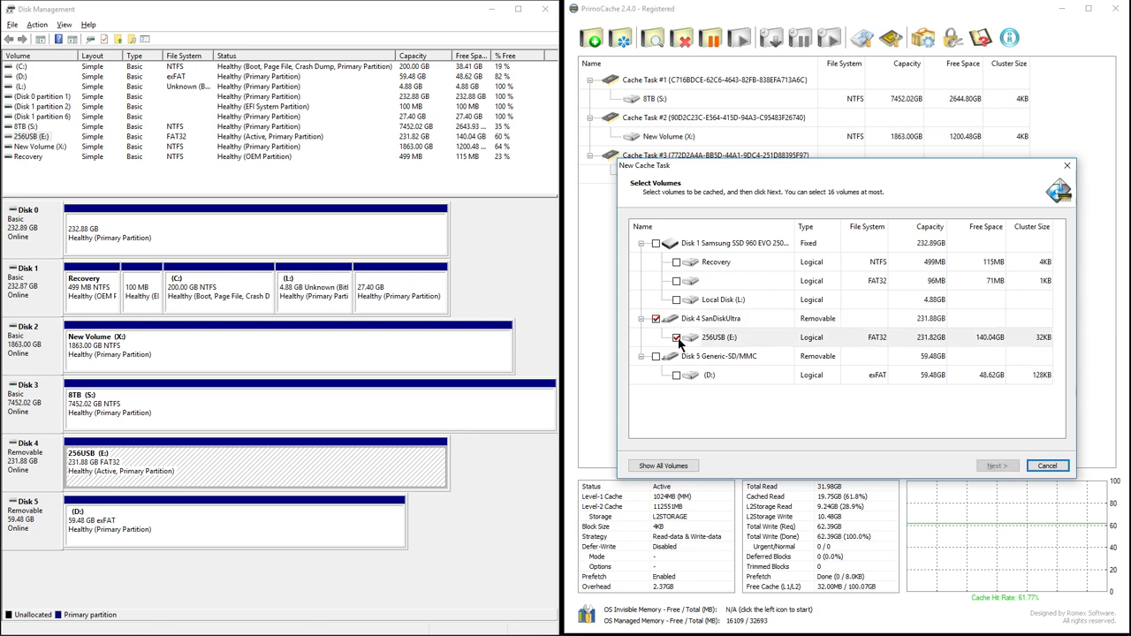
left_click(676, 281)
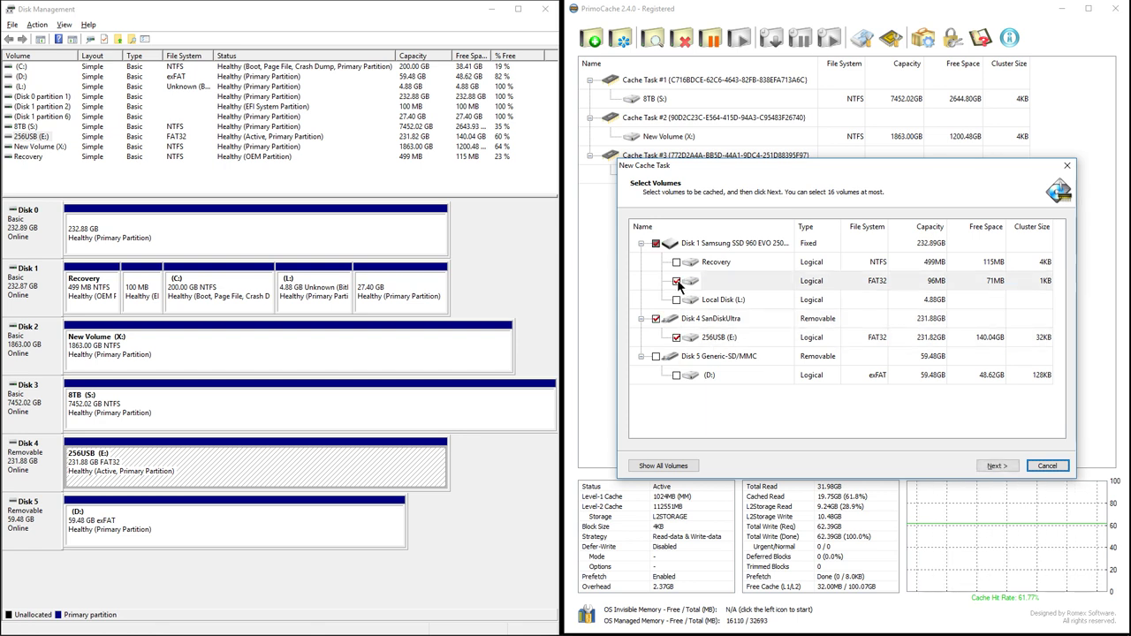
left_click(677, 281)
left_click(676, 300)
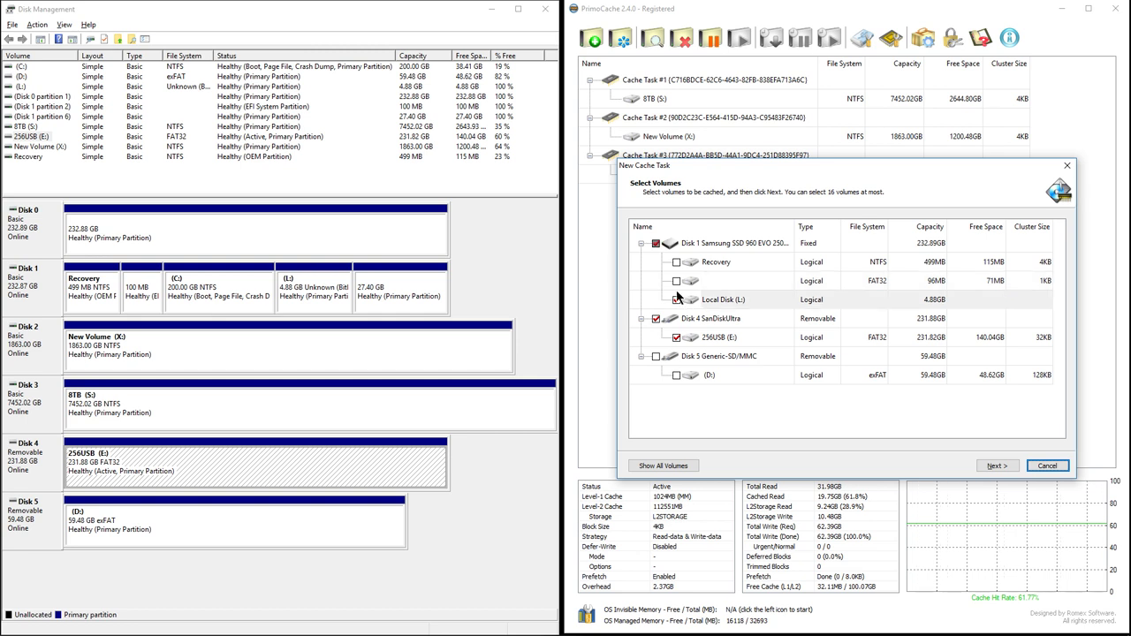
left_click(677, 300)
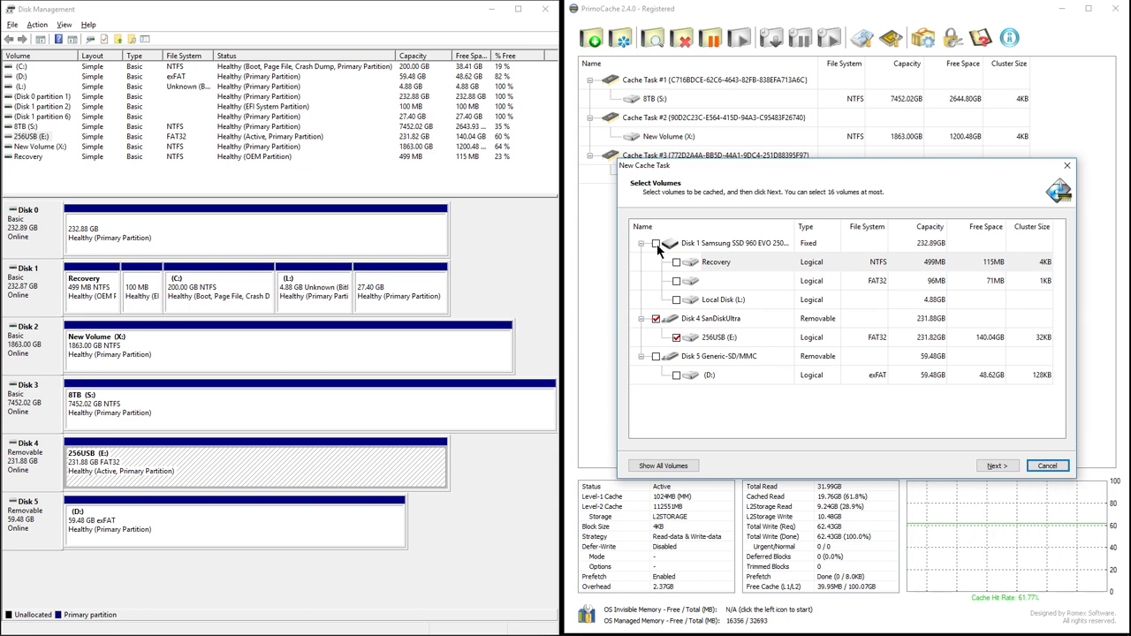
left_click(656, 244)
left_click(656, 356)
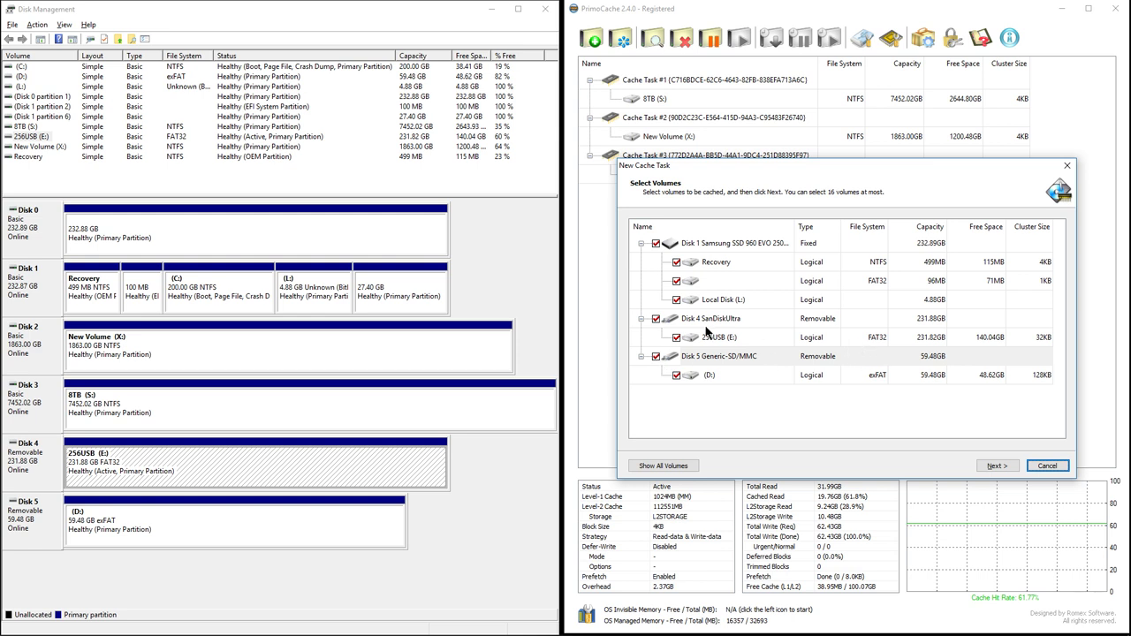
left_click(656, 244)
Step: Pick the Read & Write profile over the Read and SSD-only read profiles and continue
left_click(997, 467)
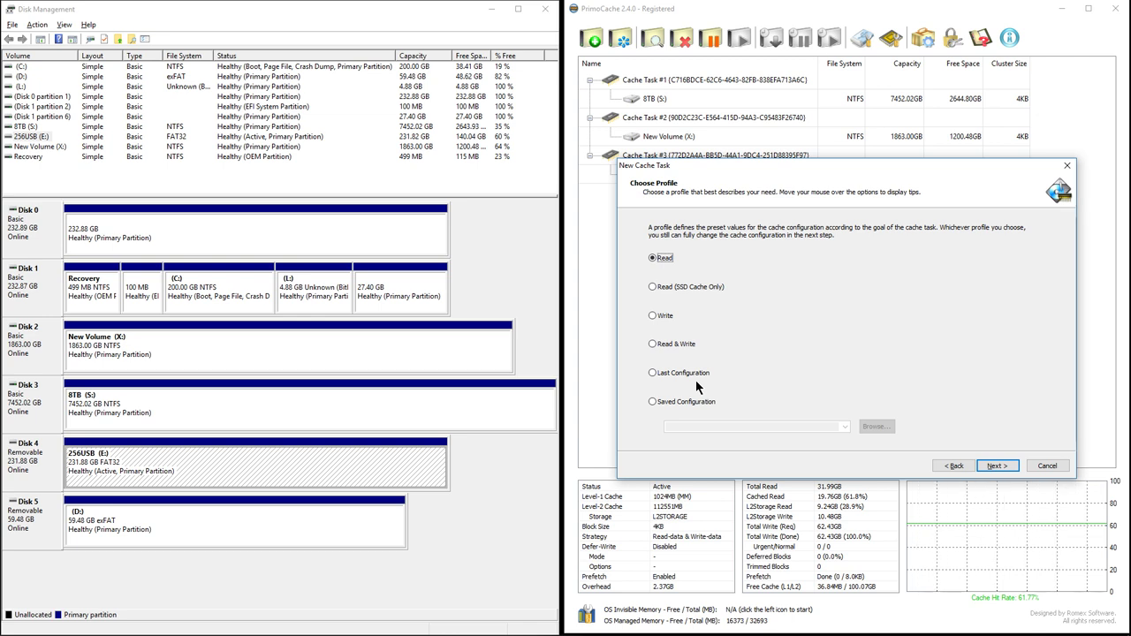
left_click(654, 288)
left_click(653, 258)
mouse_move(687, 320)
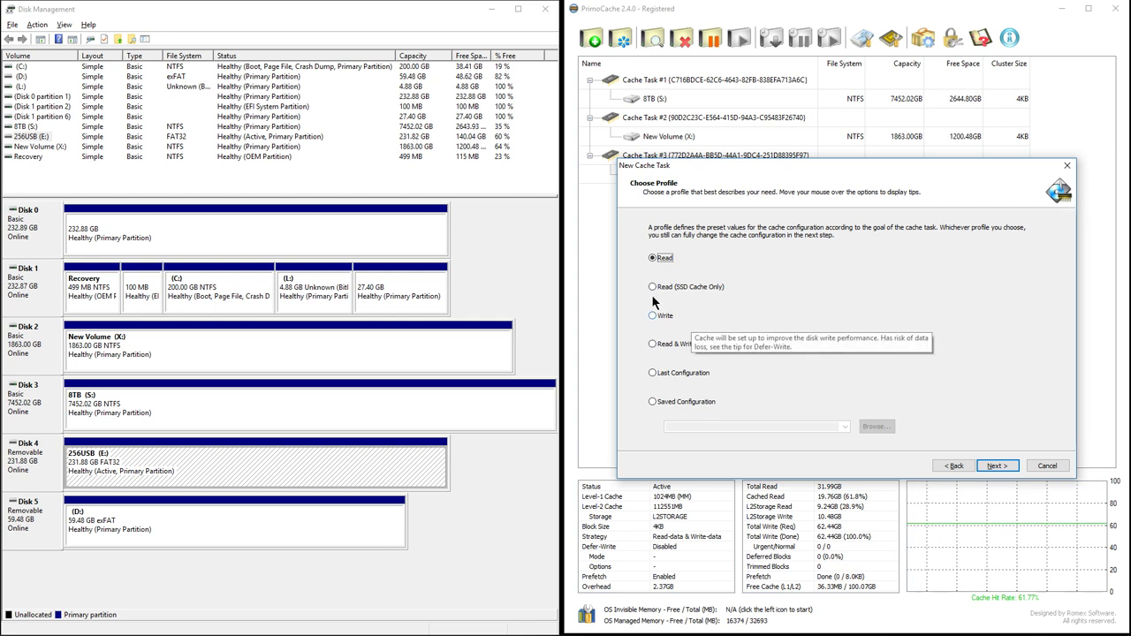
mouse_move(663, 290)
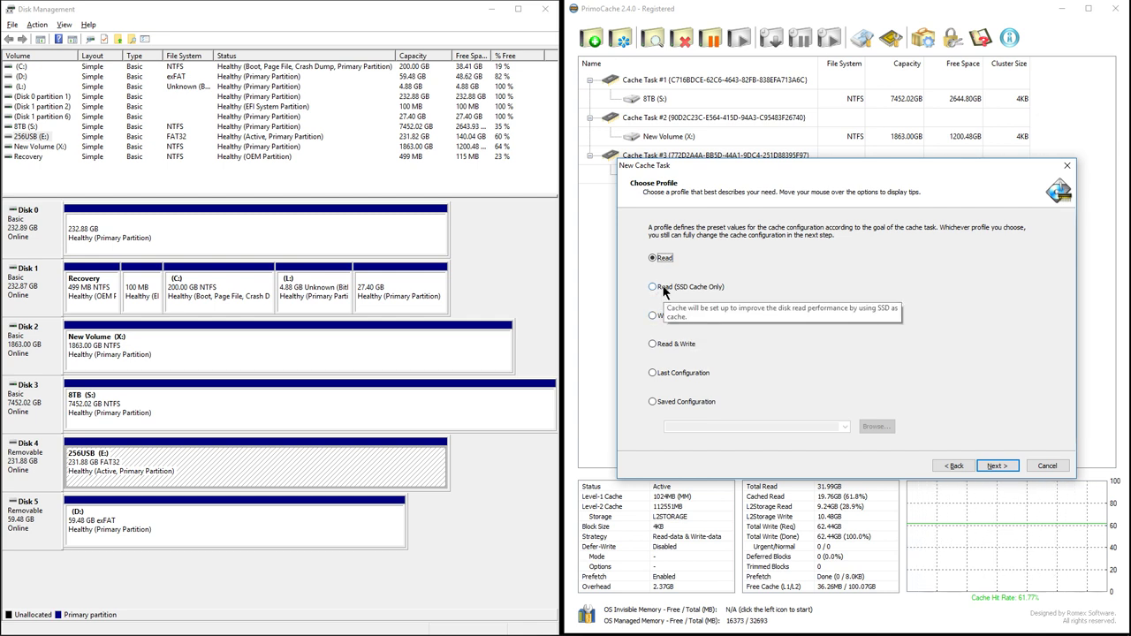
left_click(663, 290)
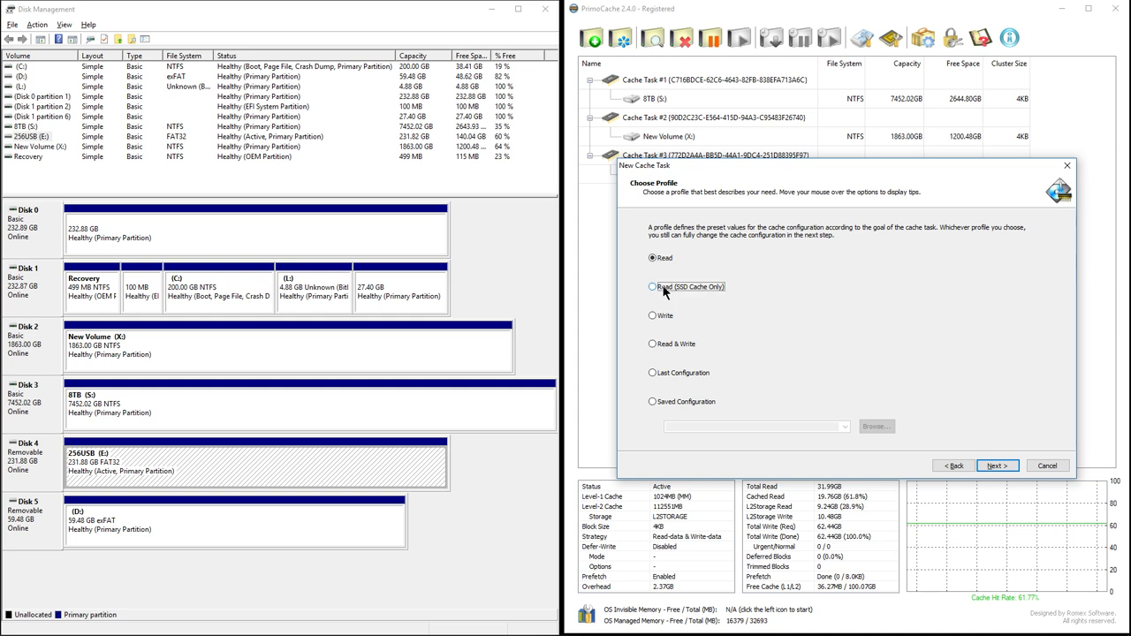
left_click(669, 345)
left_click(993, 466)
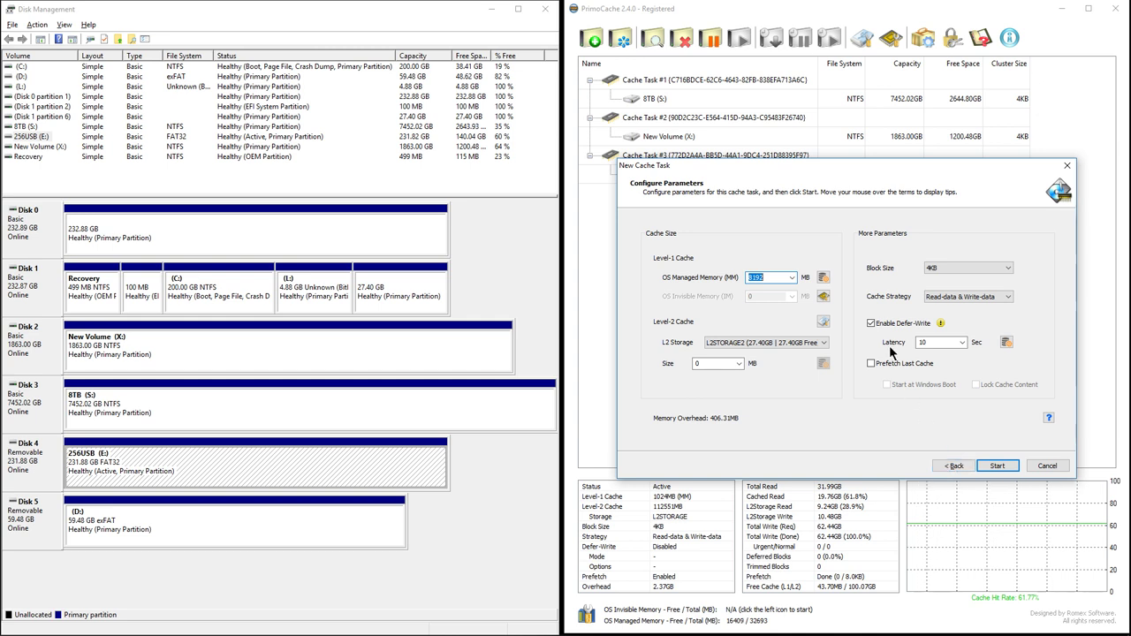
left_click(958, 297)
left_click(956, 296)
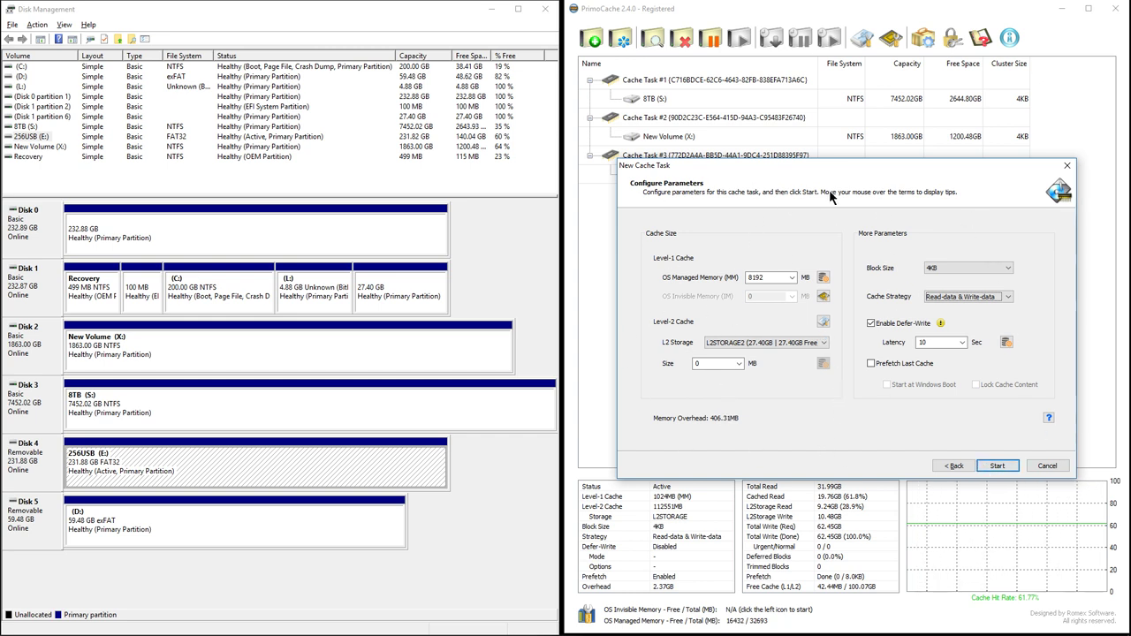
left_click_drag(851, 163, 815, 192)
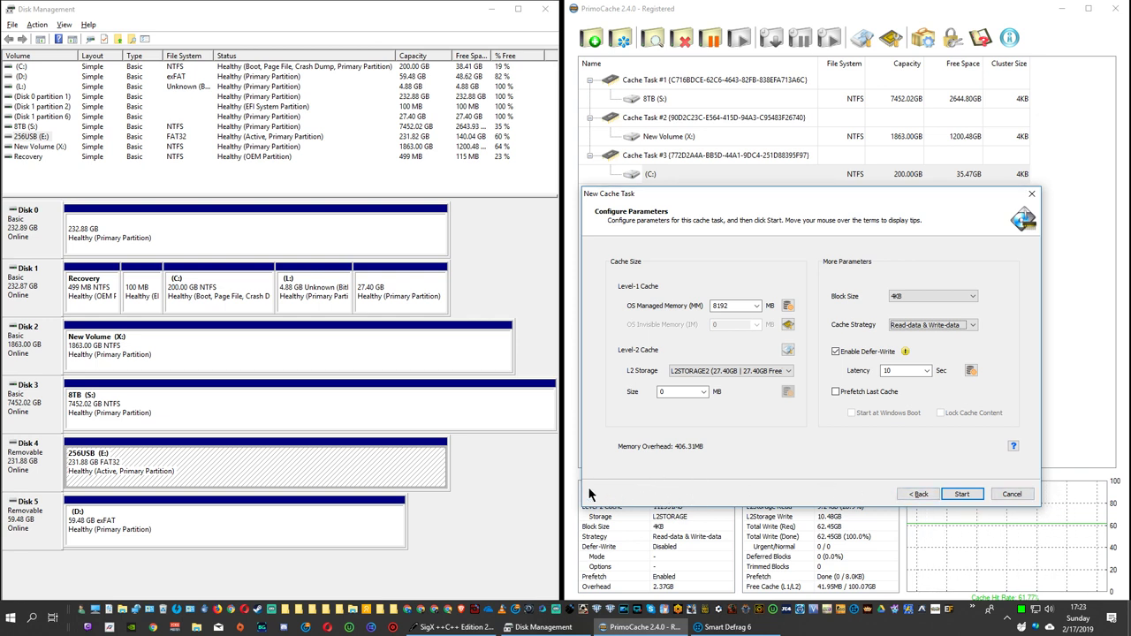
left_click(918, 494)
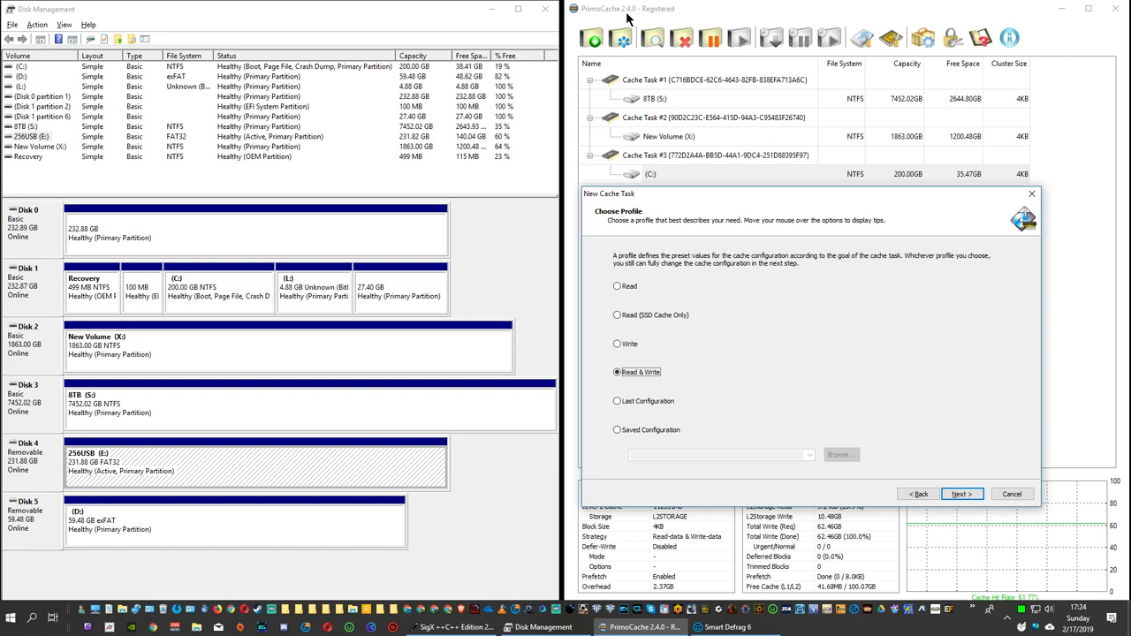
left_click(960, 495)
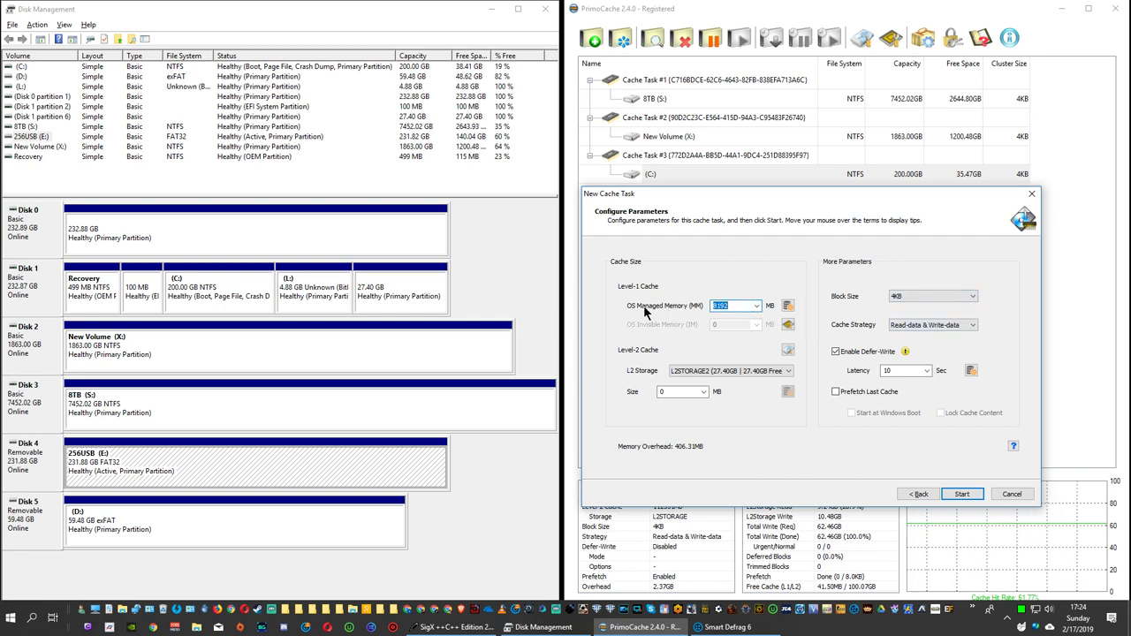
Step: Keep an 8192 MB memory cache, set OS managed memory to 1024 MB, open advanced Level-1 options
left_click(757, 305)
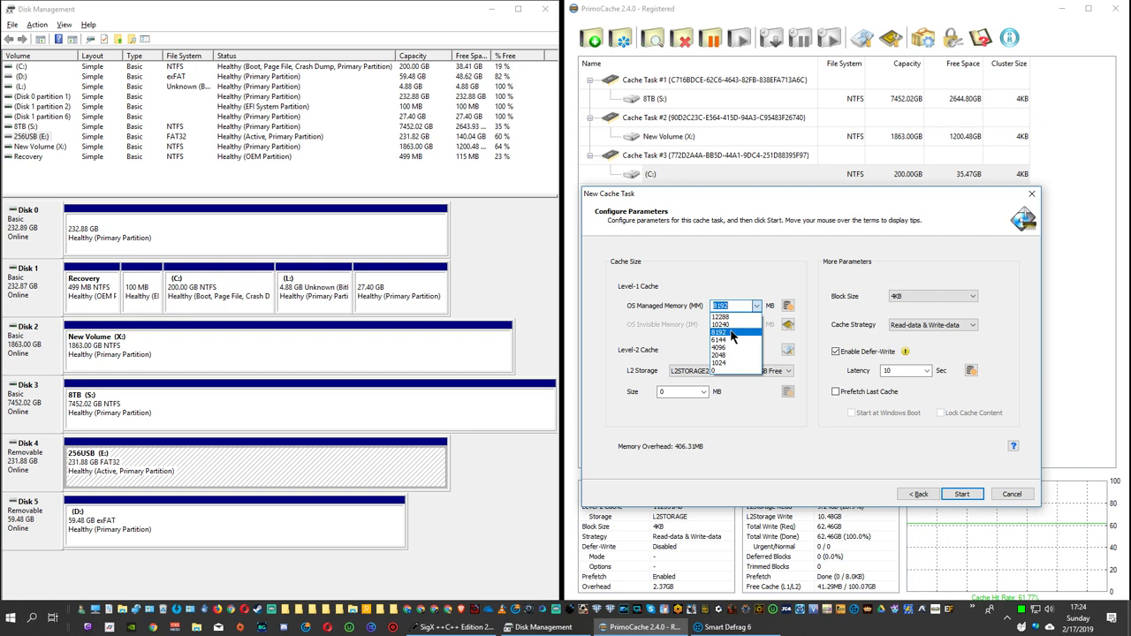
left_click(828, 344)
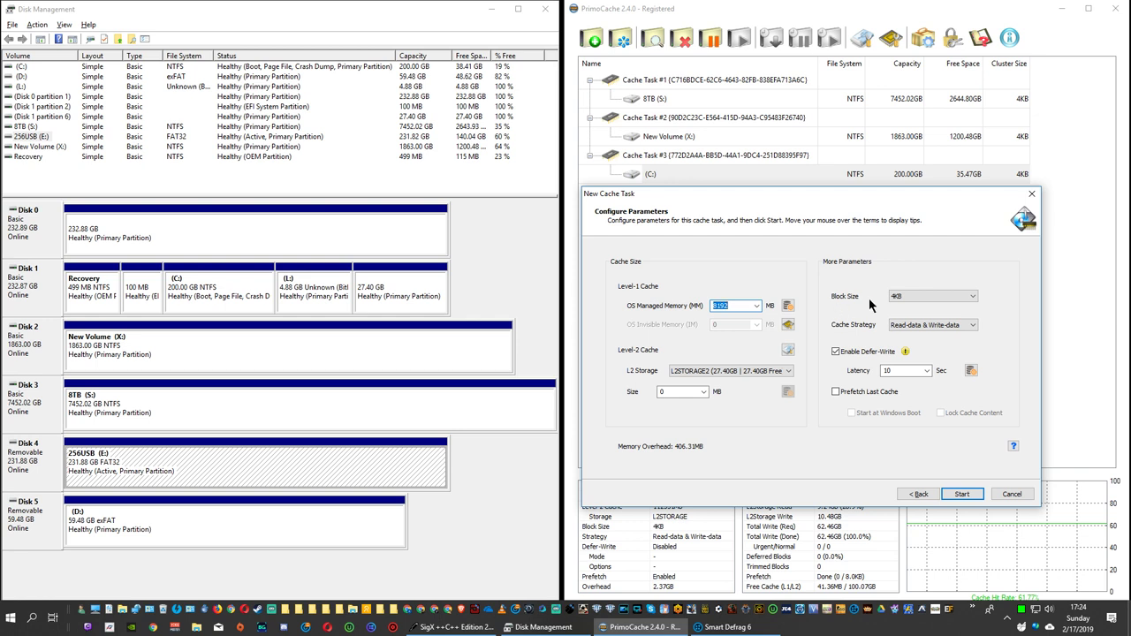
left_click(756, 306)
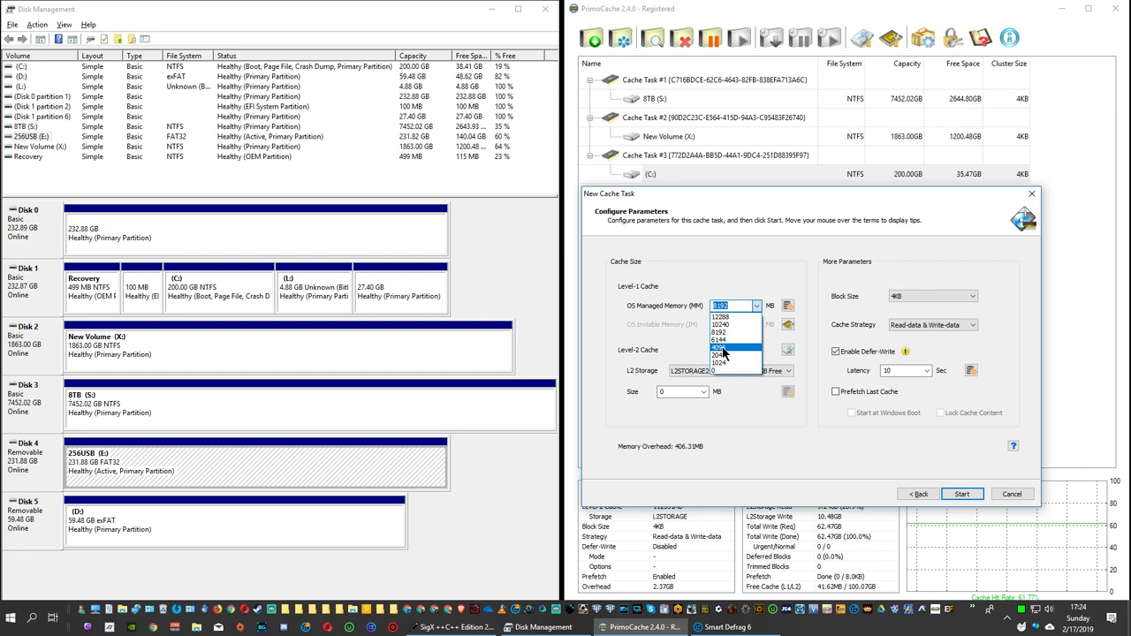
left_click(722, 348)
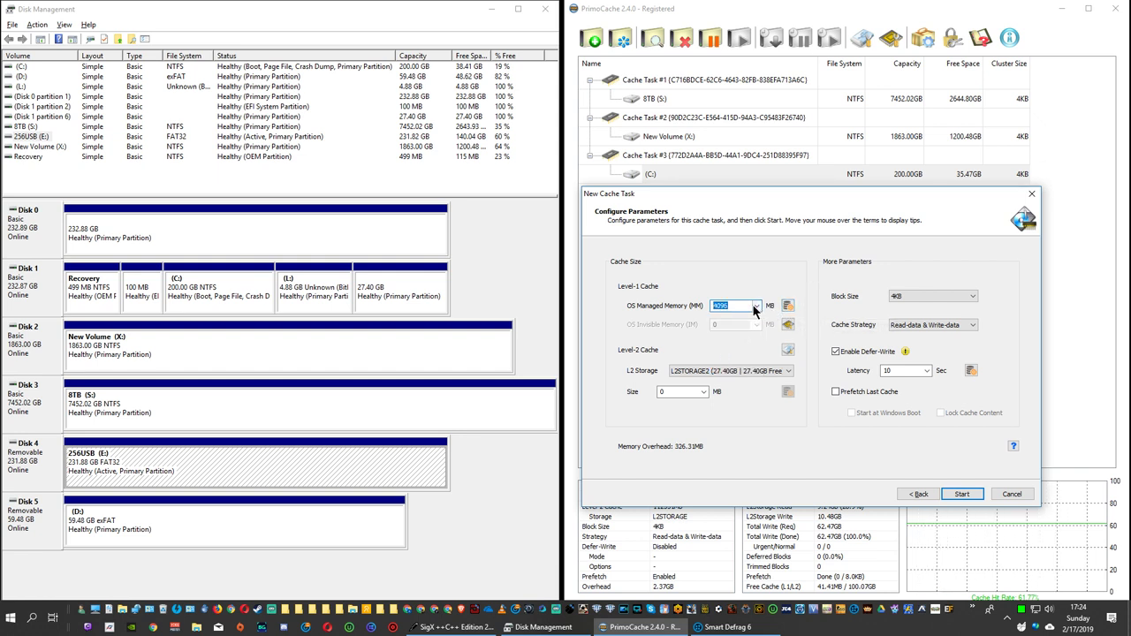
left_click(726, 306)
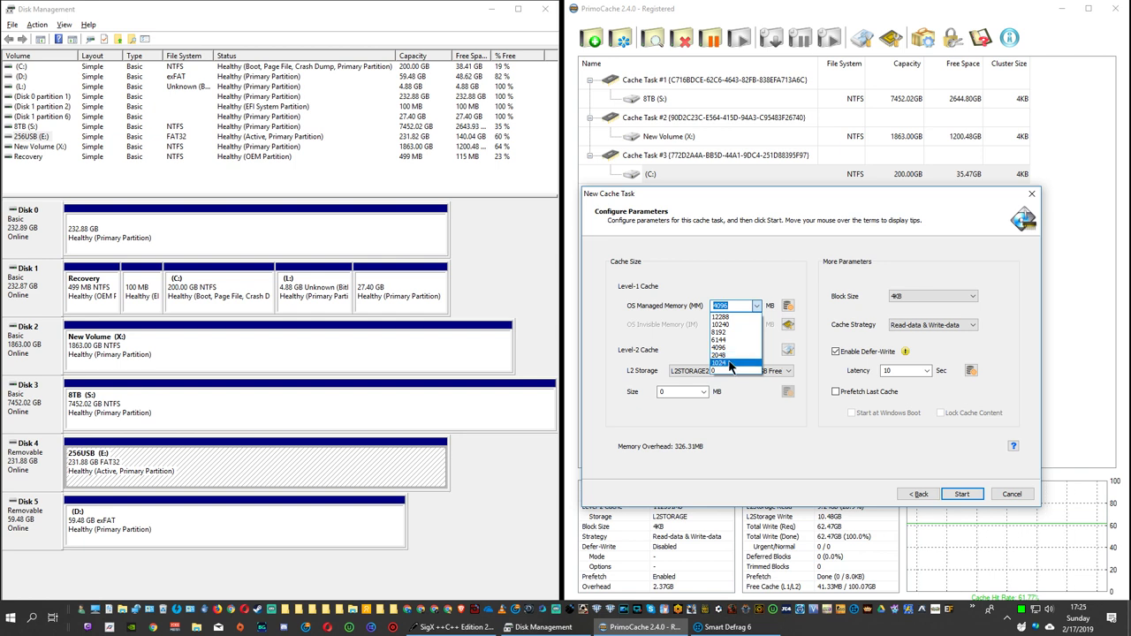
left_click(729, 362)
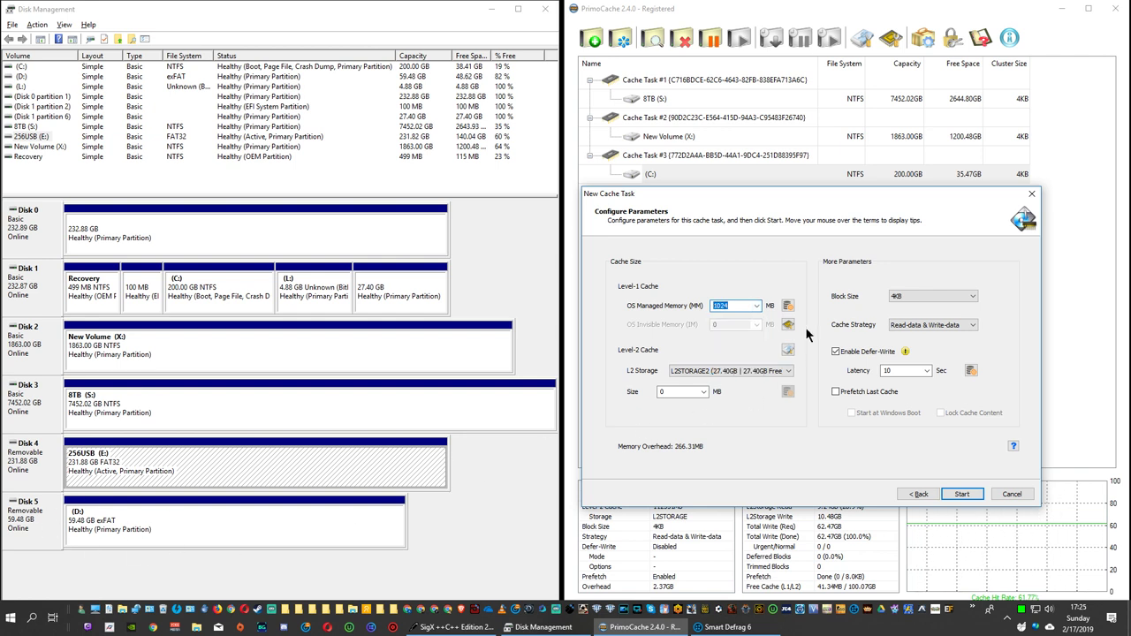
left_click(787, 306)
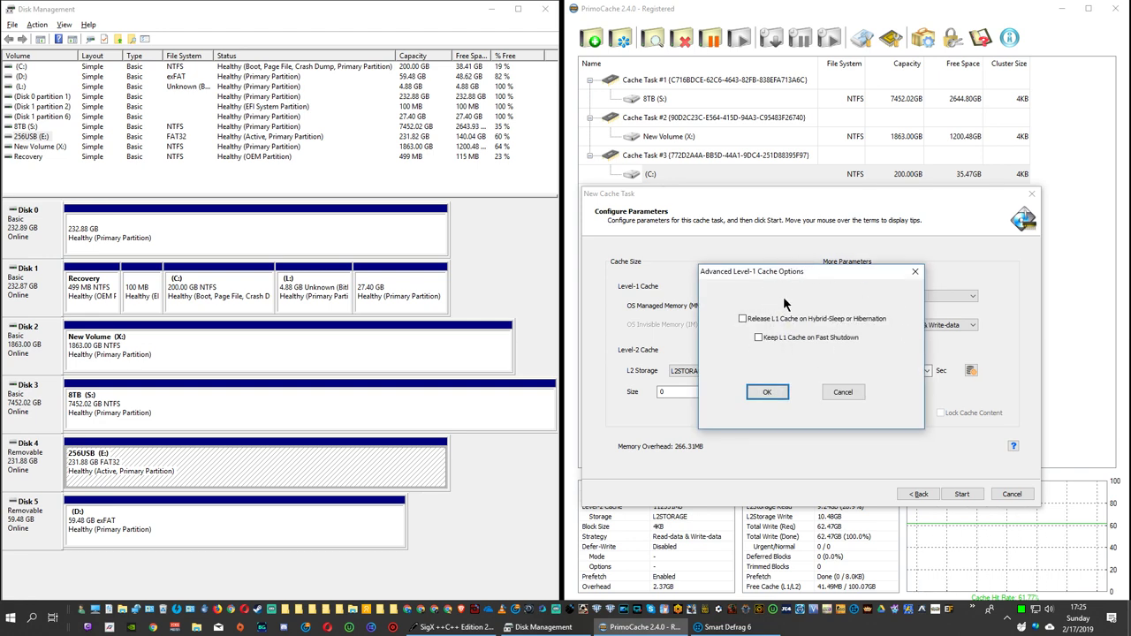
left_click(869, 394)
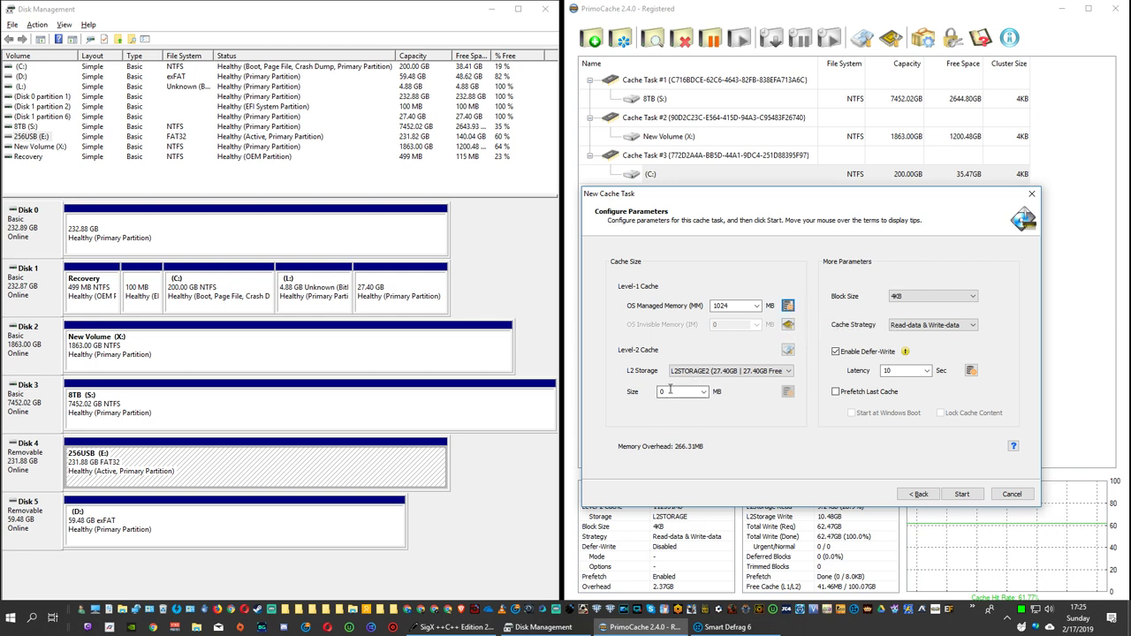
left_click(694, 371)
left_click(700, 393)
left_click(703, 394)
left_click(704, 396)
left_click(704, 394)
left_click(693, 403)
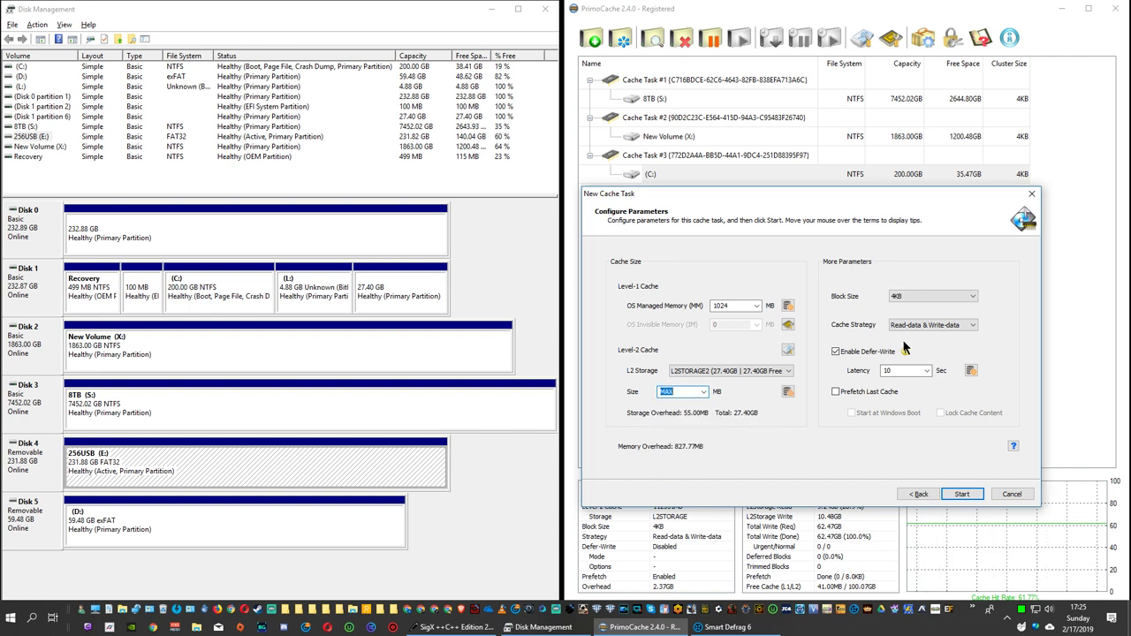
left_click(705, 392)
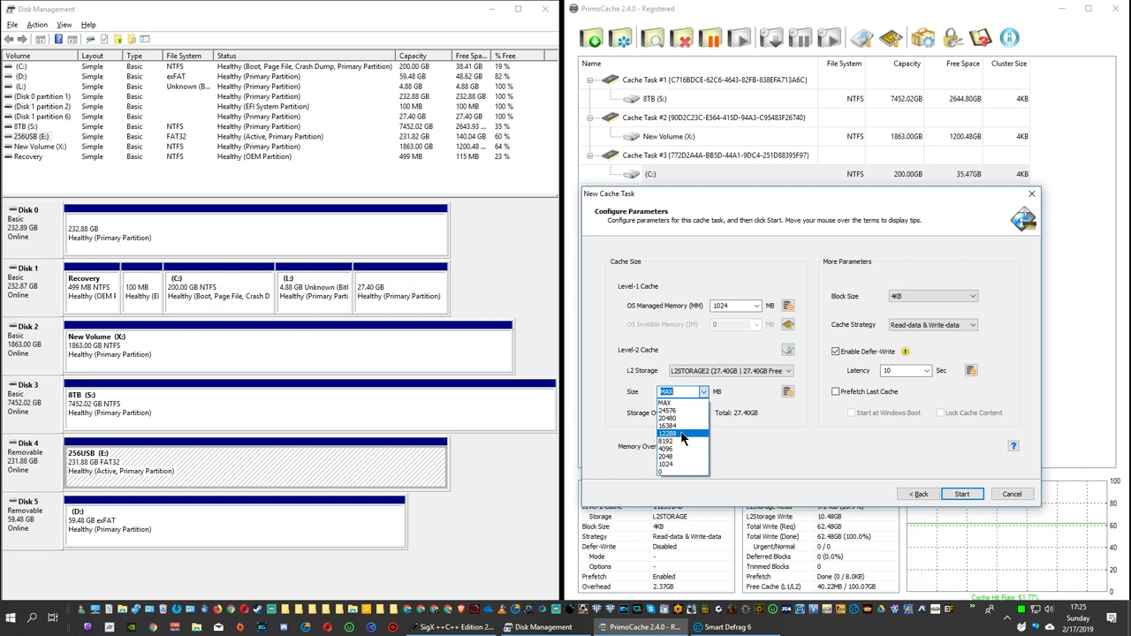
left_click(764, 454)
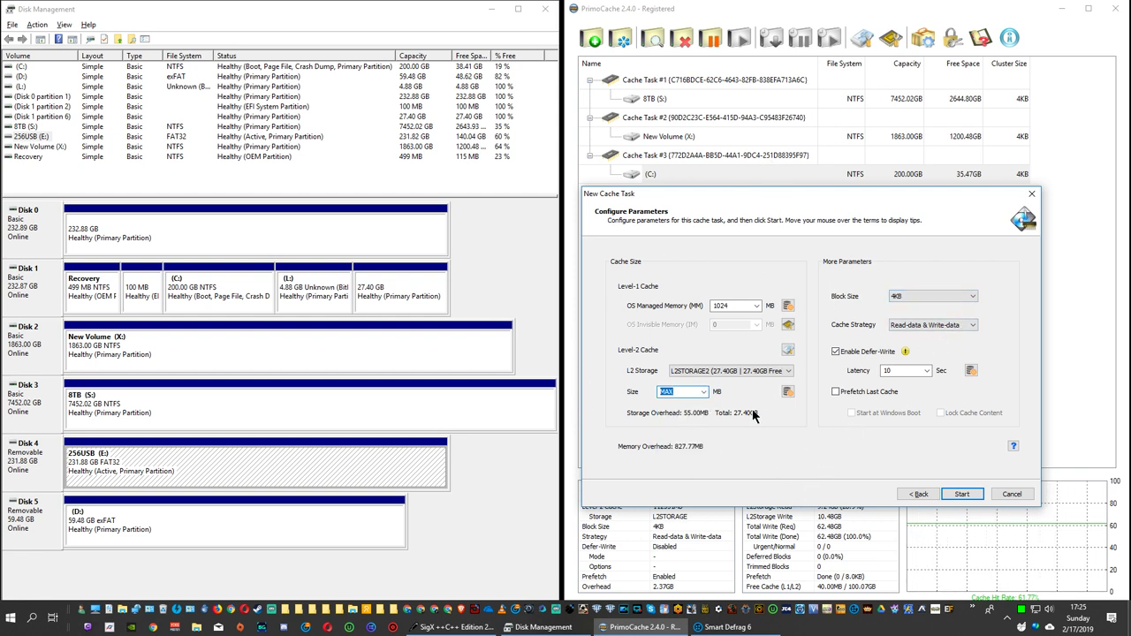
mouse_move(911, 296)
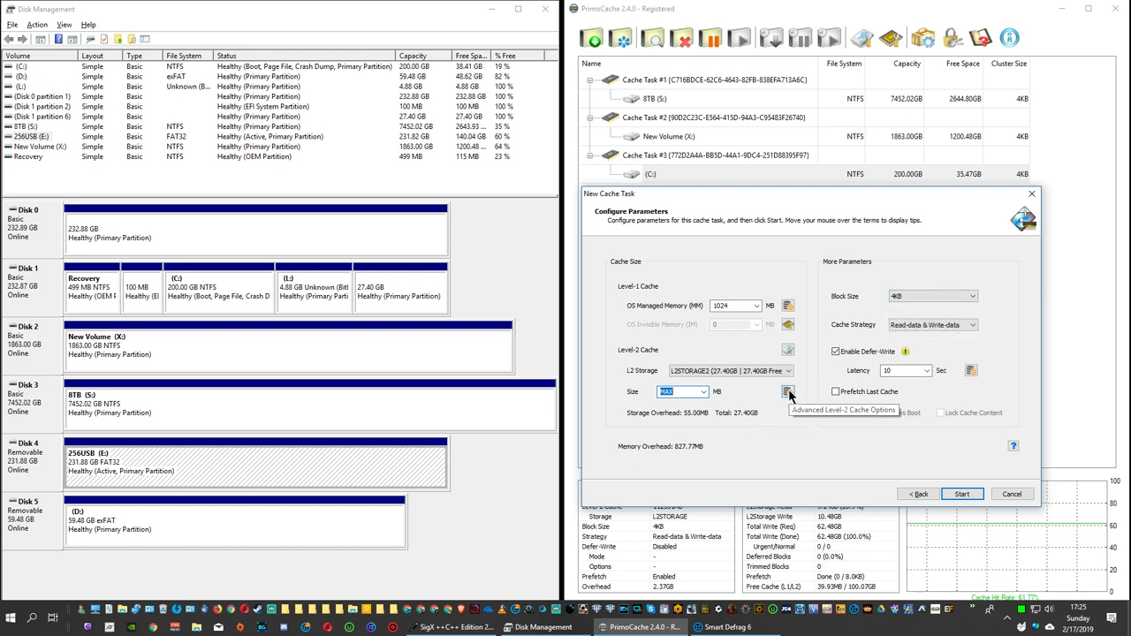
mouse_move(812, 200)
left_mouse_down()
mouse_move(250, 189)
mouse_move(817, 227)
mouse_move(809, 198)
left_mouse_up()
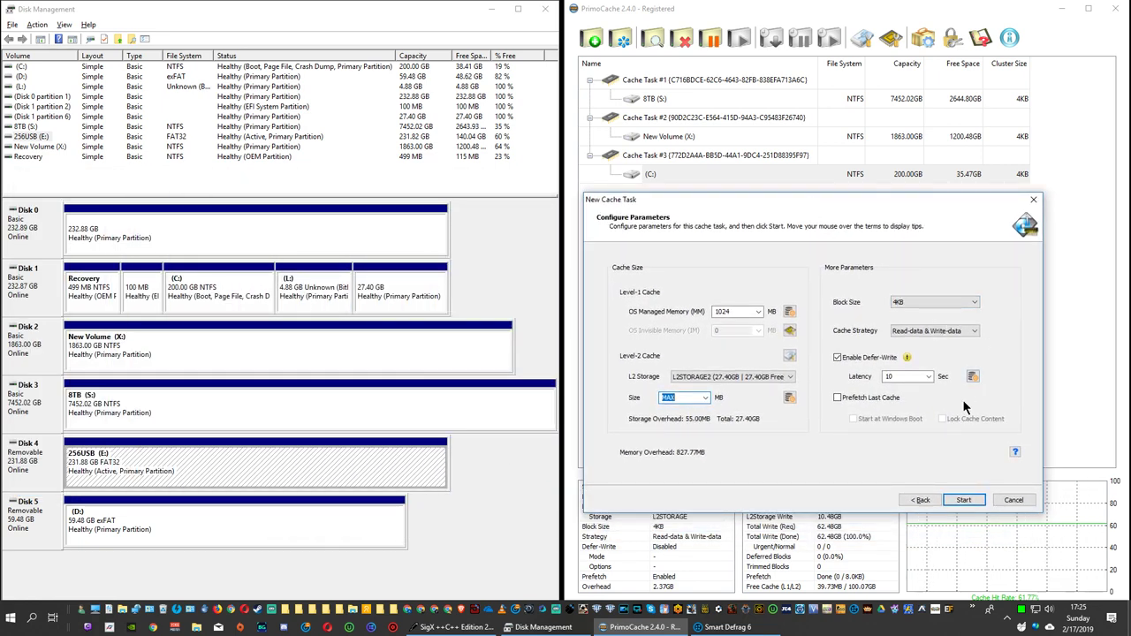
left_click(908, 303)
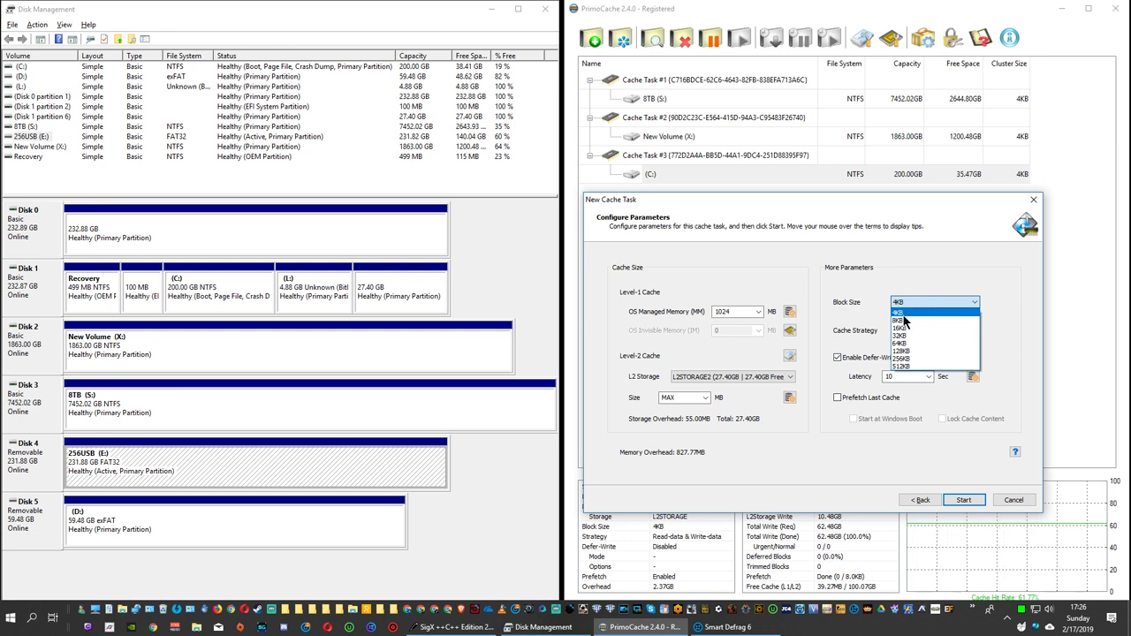
left_click(912, 311)
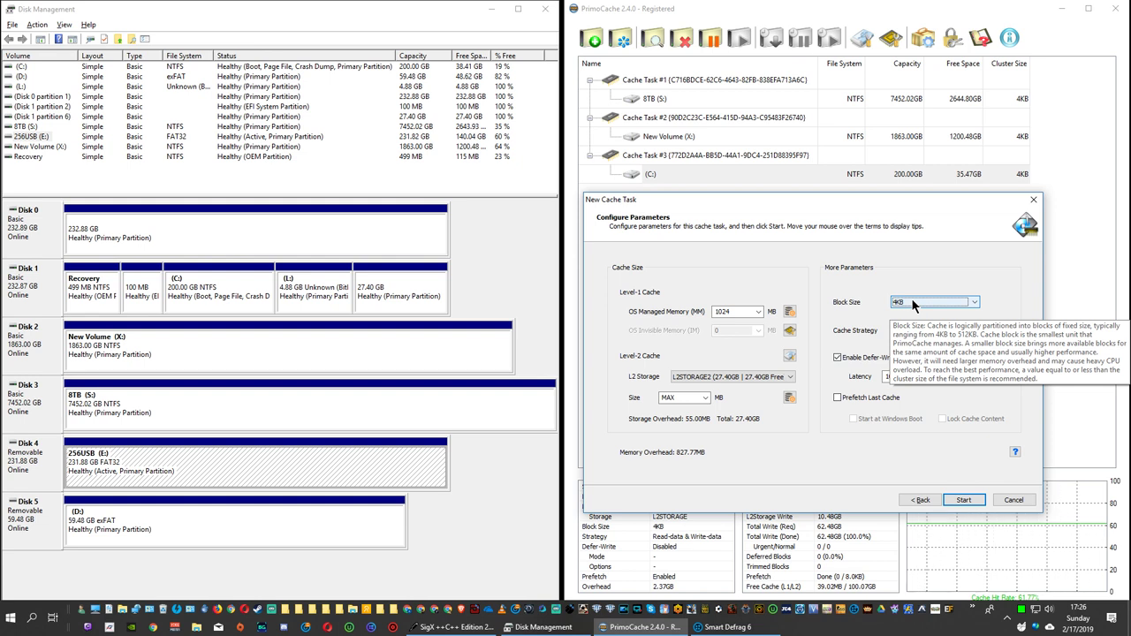
left_click(976, 303)
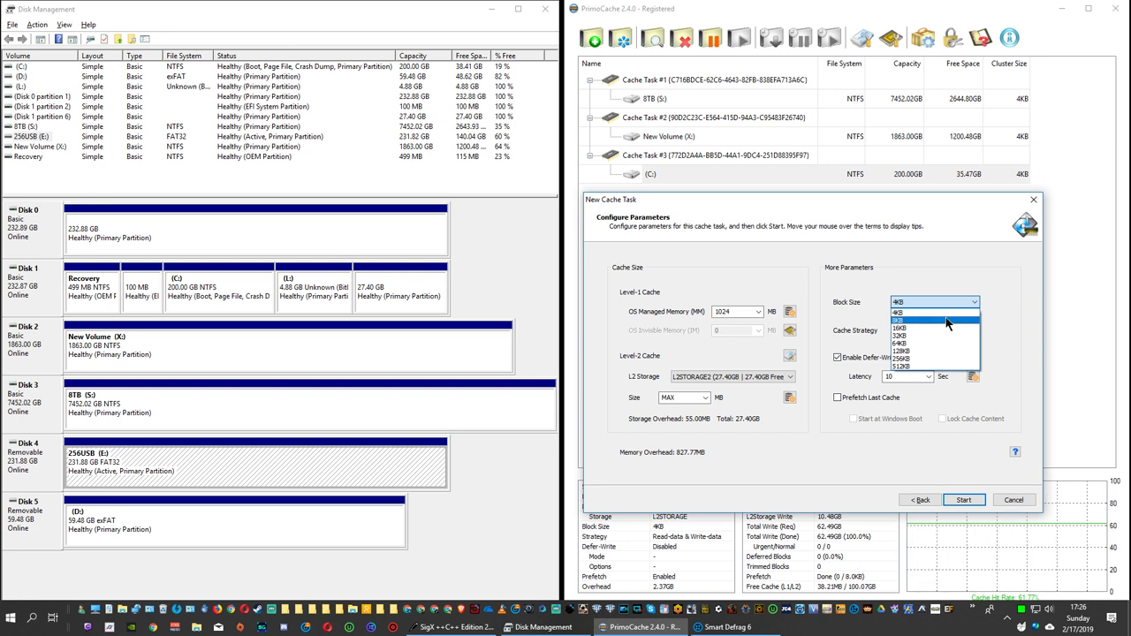
left_click(998, 302)
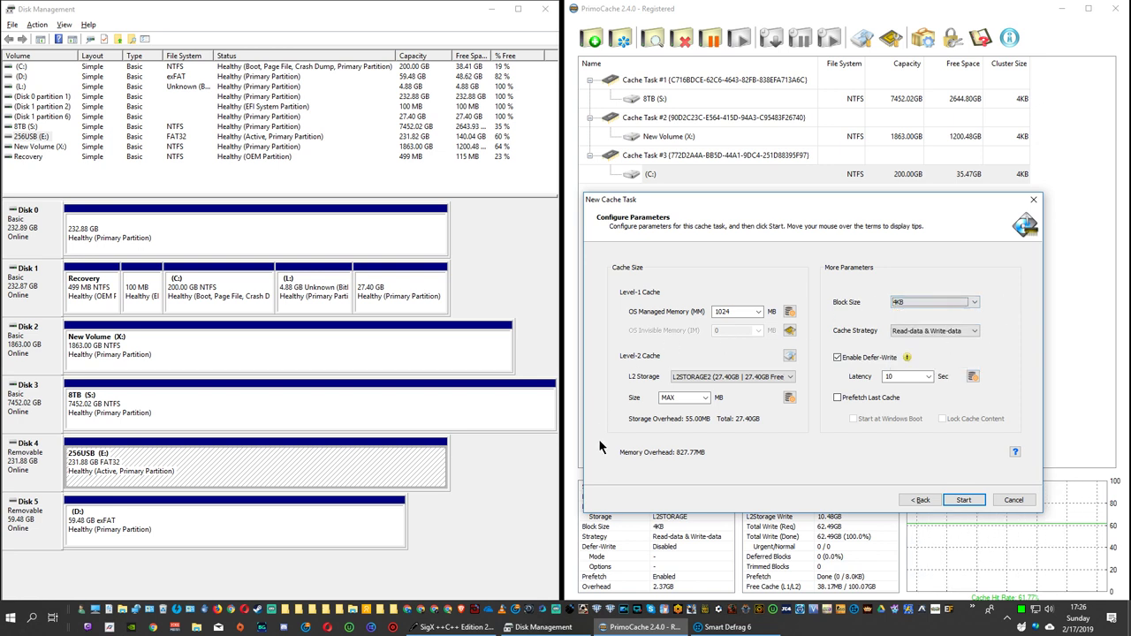
left_click(925, 332)
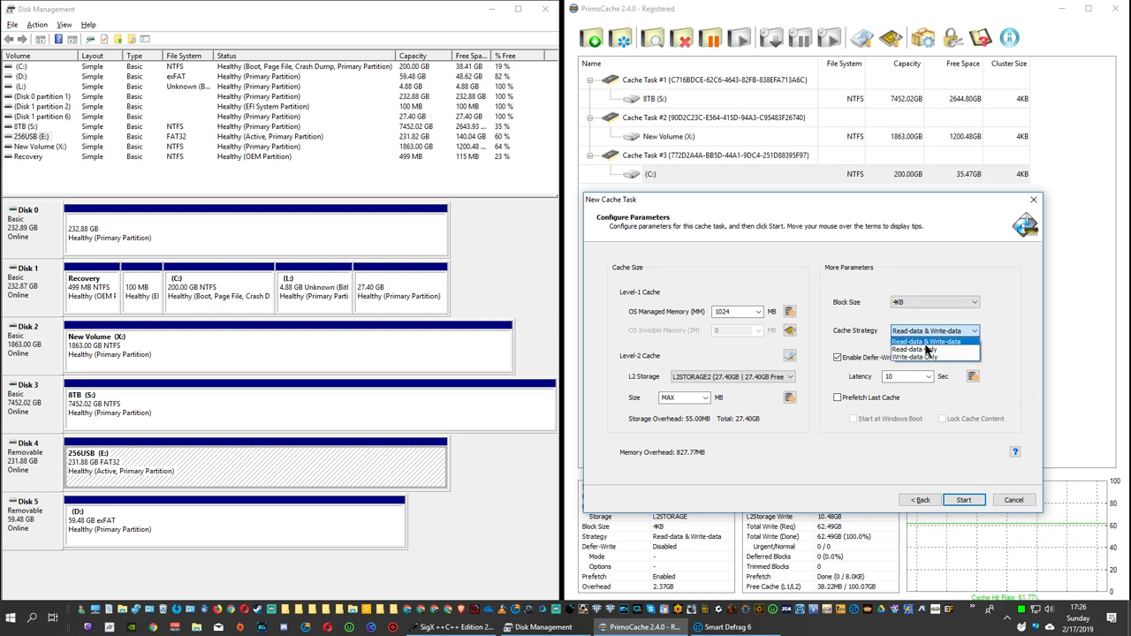
left_click(930, 342)
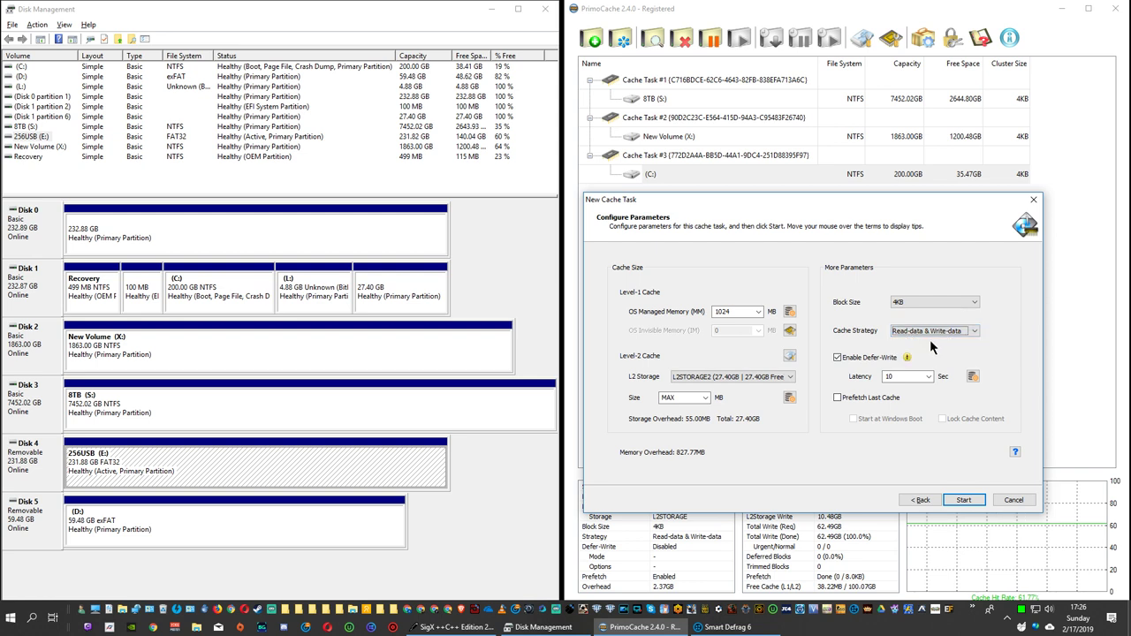
double_click(892, 377)
mouse_move(910, 363)
left_click(928, 376)
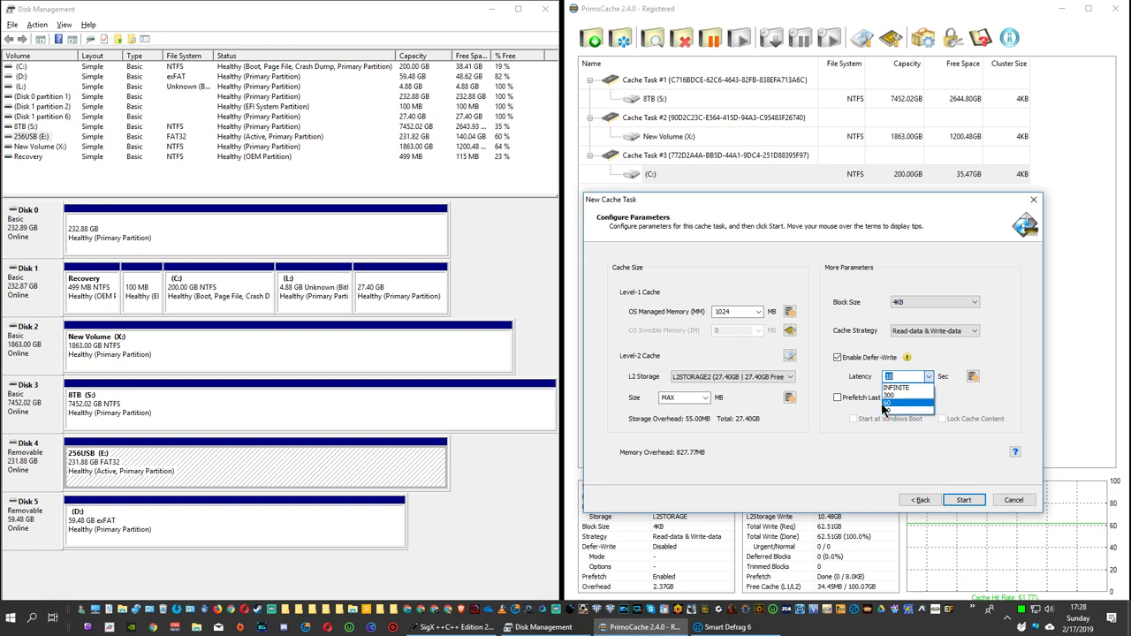
left_click(899, 411)
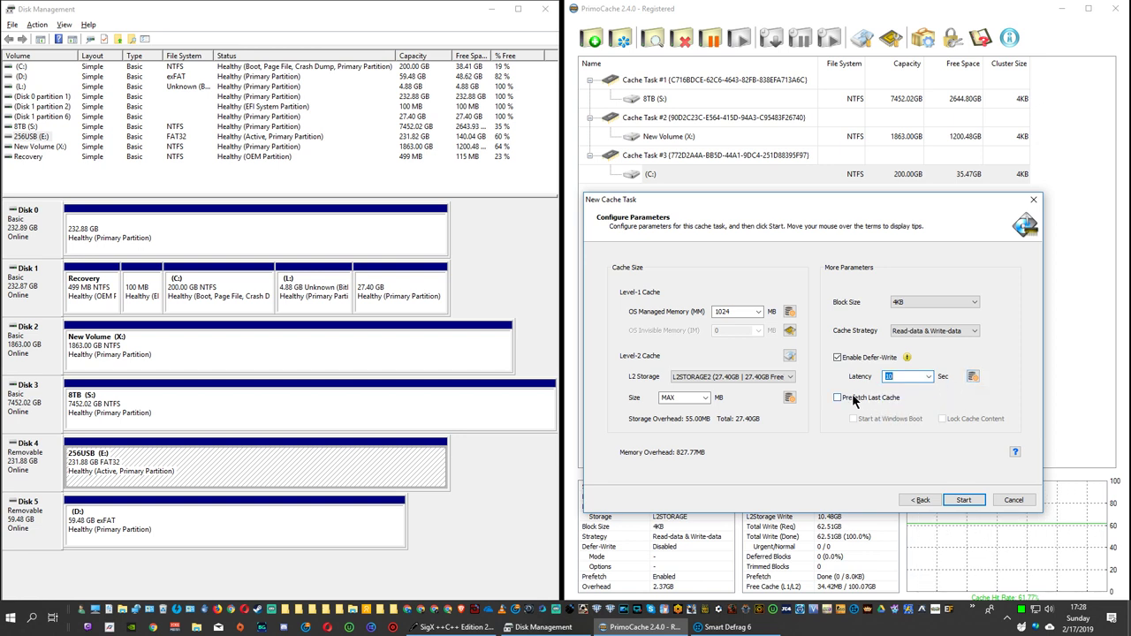
Step: Enable Prefetch Last Cache, start the cache task, and acknowledge the success message
mouse_move(852, 399)
left_click(852, 399)
left_click(873, 400)
left_click(870, 400)
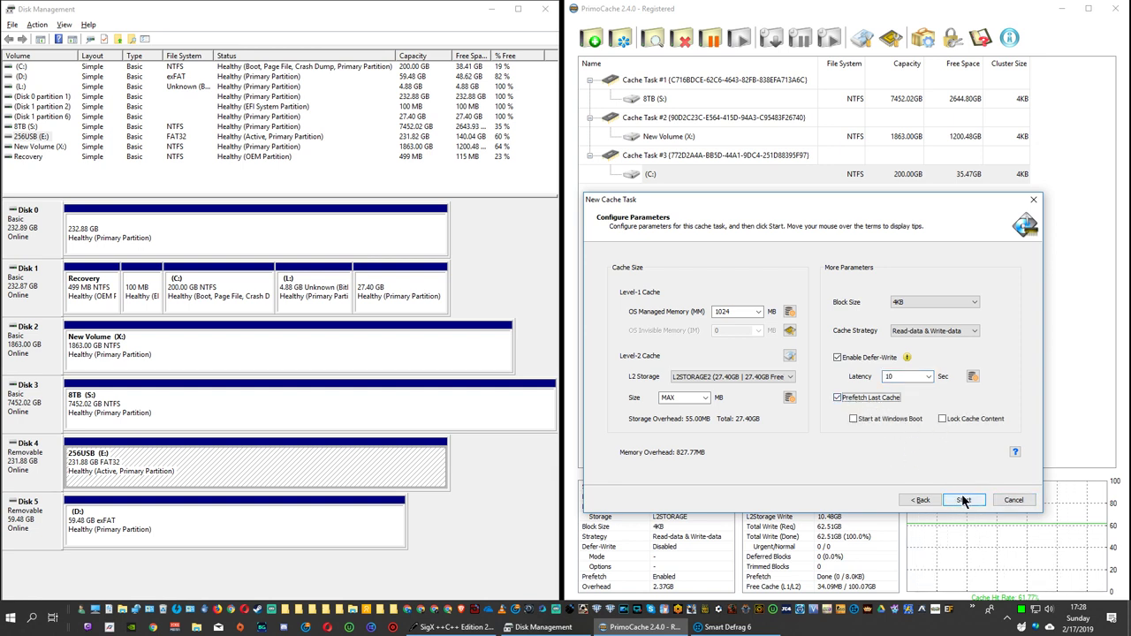
left_click(963, 501)
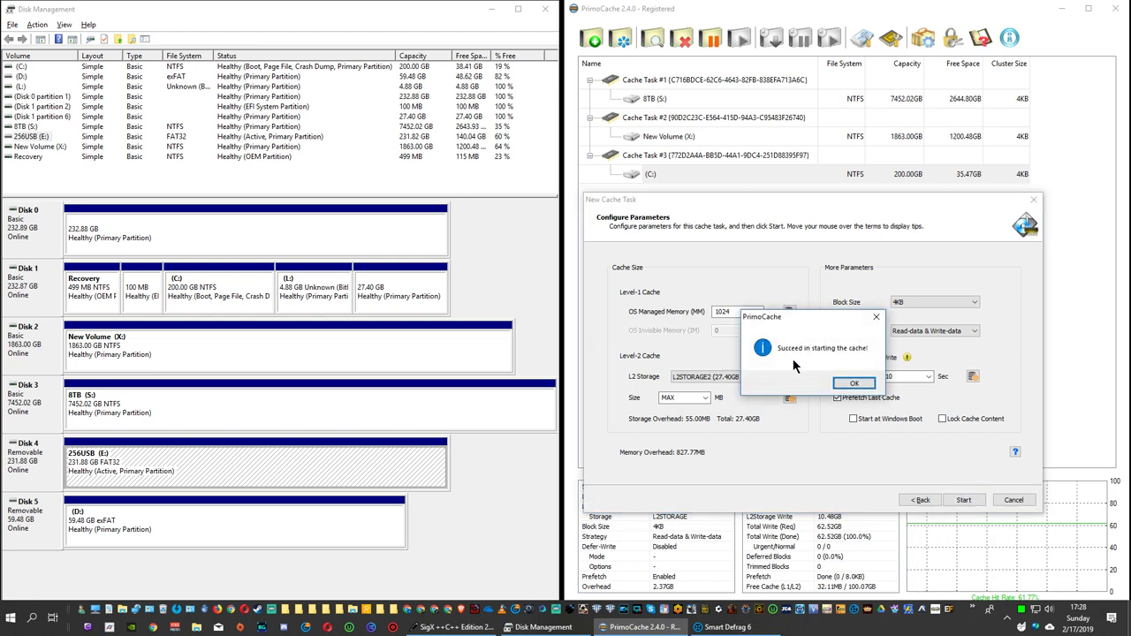
left_click(854, 383)
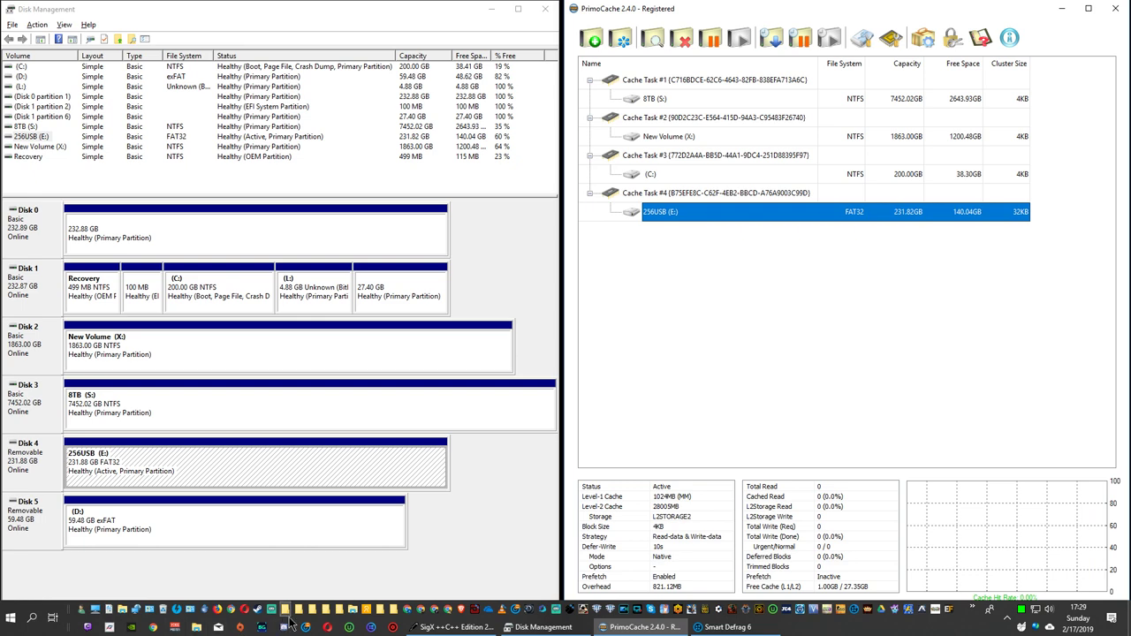
Step: Open File Explorer beside PrimoCache and show the SARDU (E:) drive's folders
left_click(351, 609)
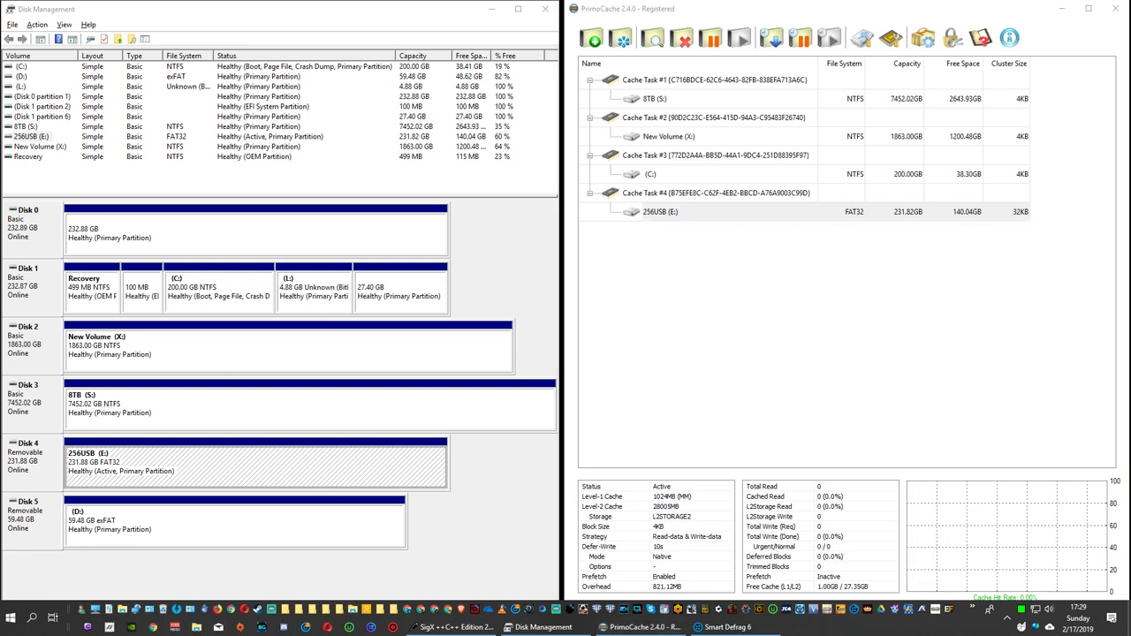
left_click_drag(528, 42, 548, 30)
scroll(78, 362, "down", 1)
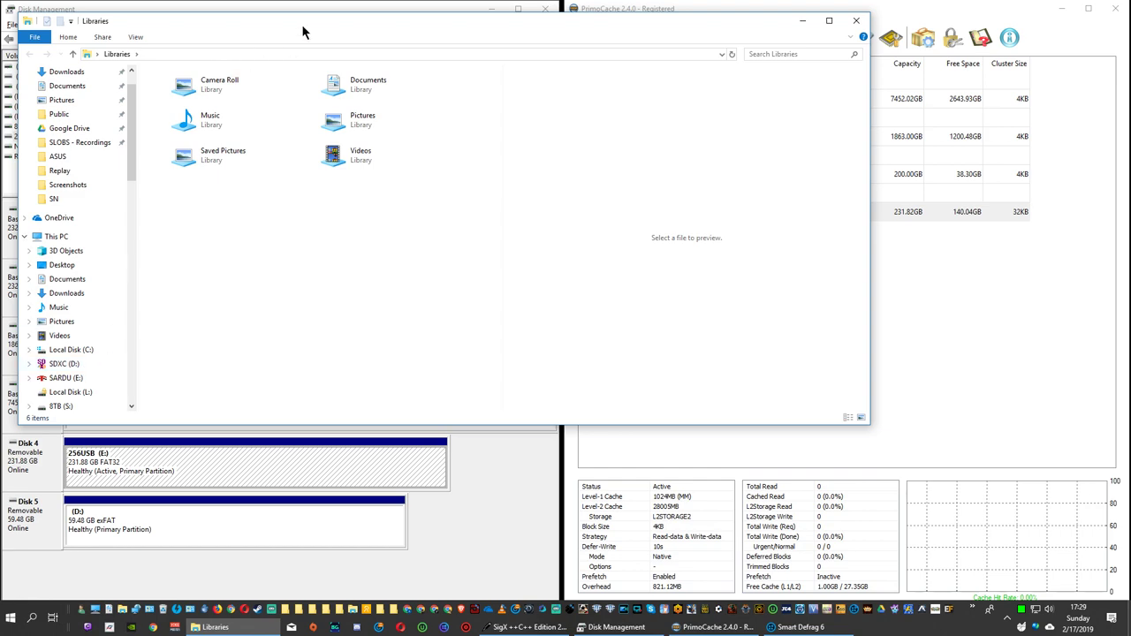
left_click_drag(303, 30, 263, 56)
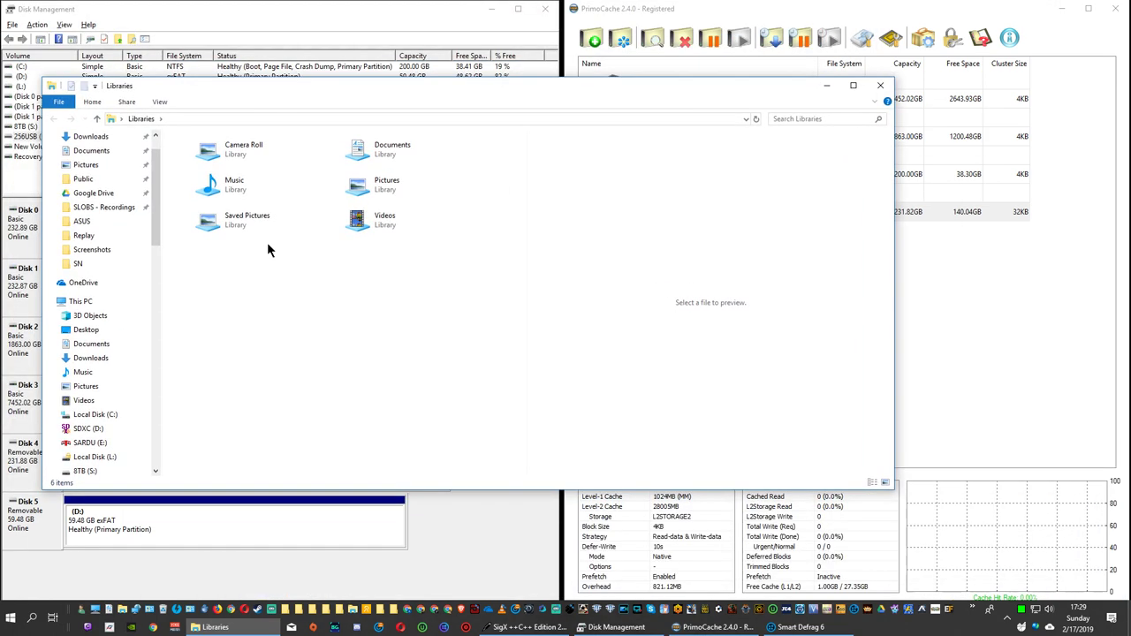
left_click(89, 443)
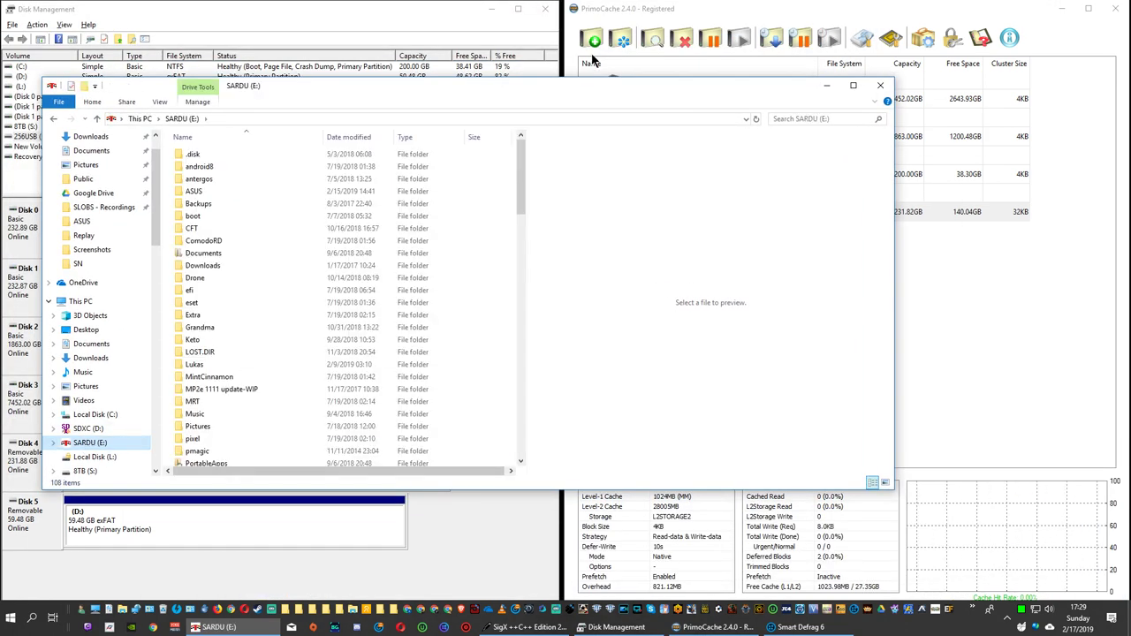
left_click_drag(690, 89, 599, 55)
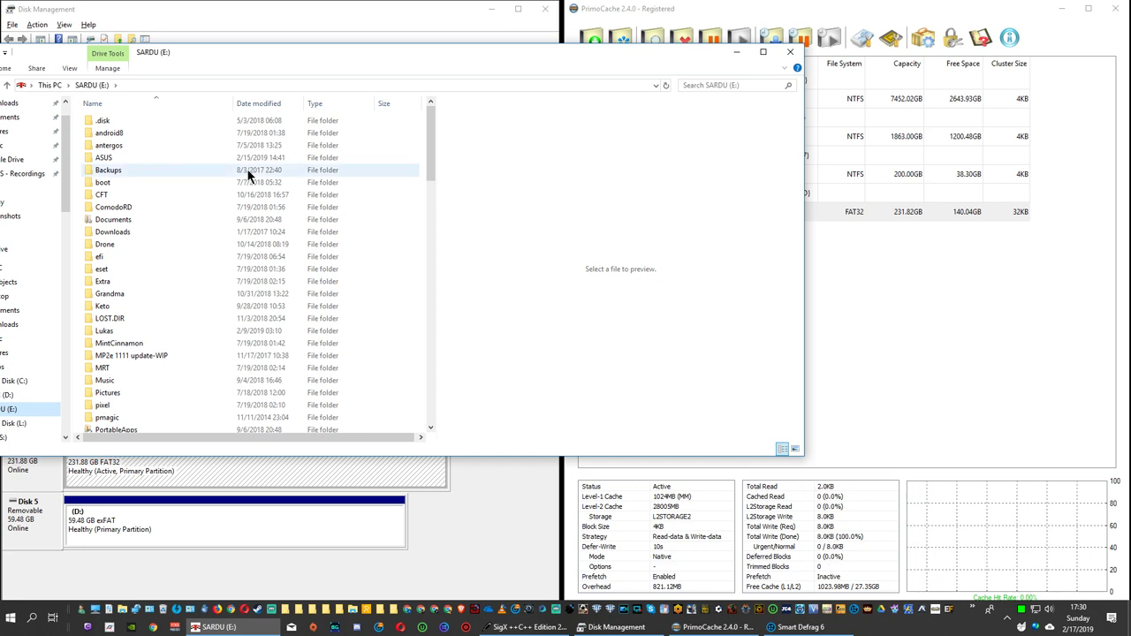
scroll(132, 185, "down", 6)
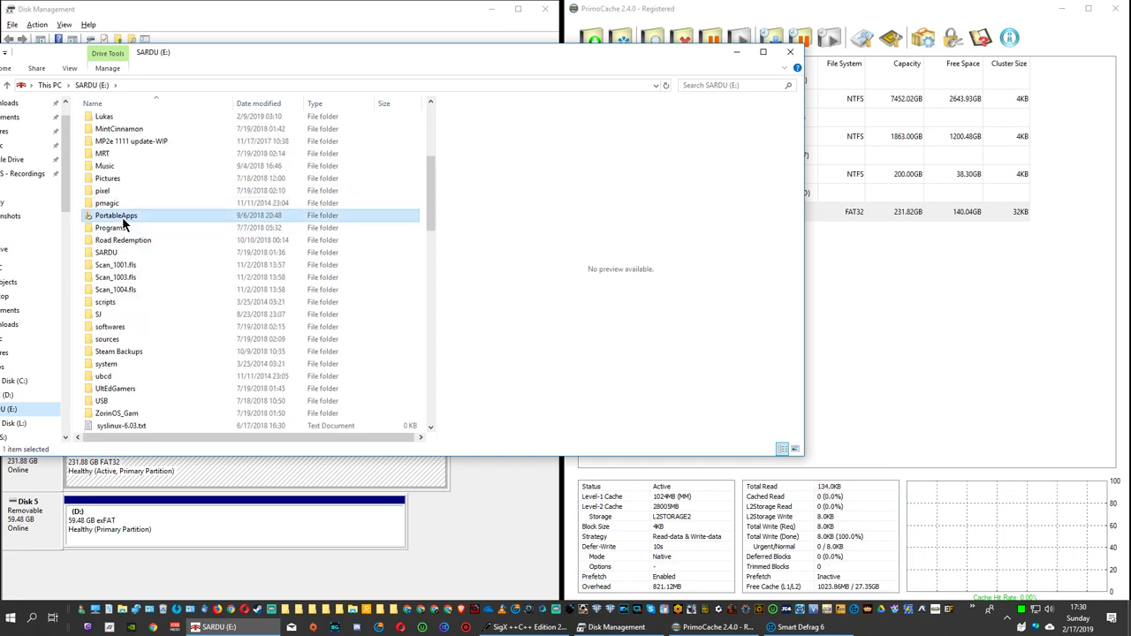
Step: Open the PortableApps folder on SARDU (E:), scroll through its 63 items, and reposition the window
double_click(124, 220)
scroll(123, 222, "down", 12)
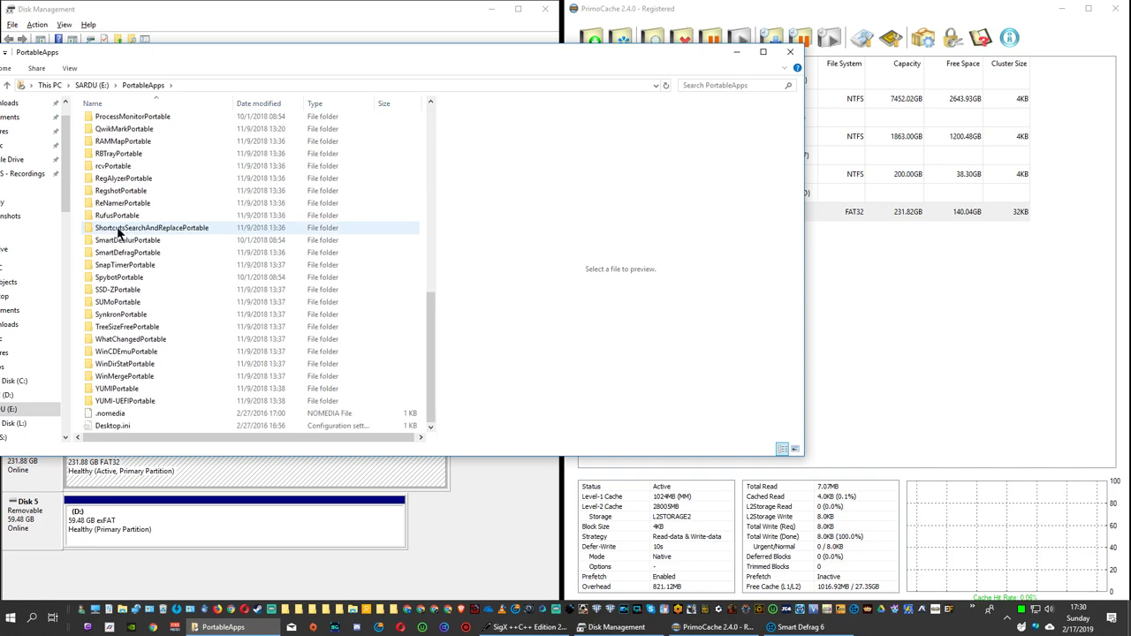
scroll(124, 323, "up", 12)
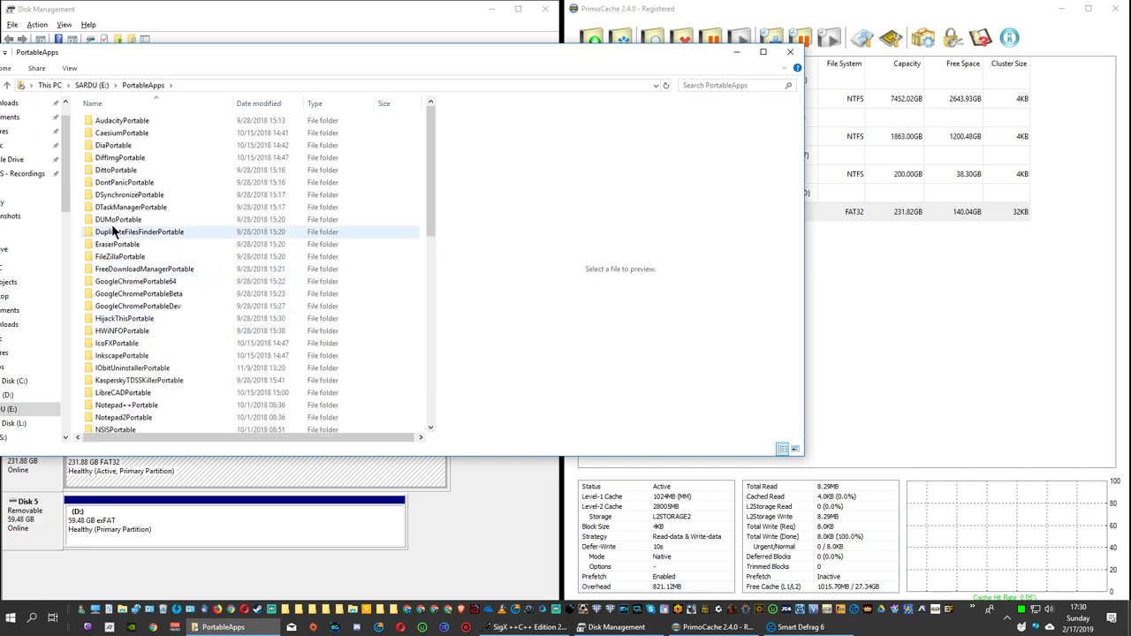
left_click_drag(177, 48, 375, 52)
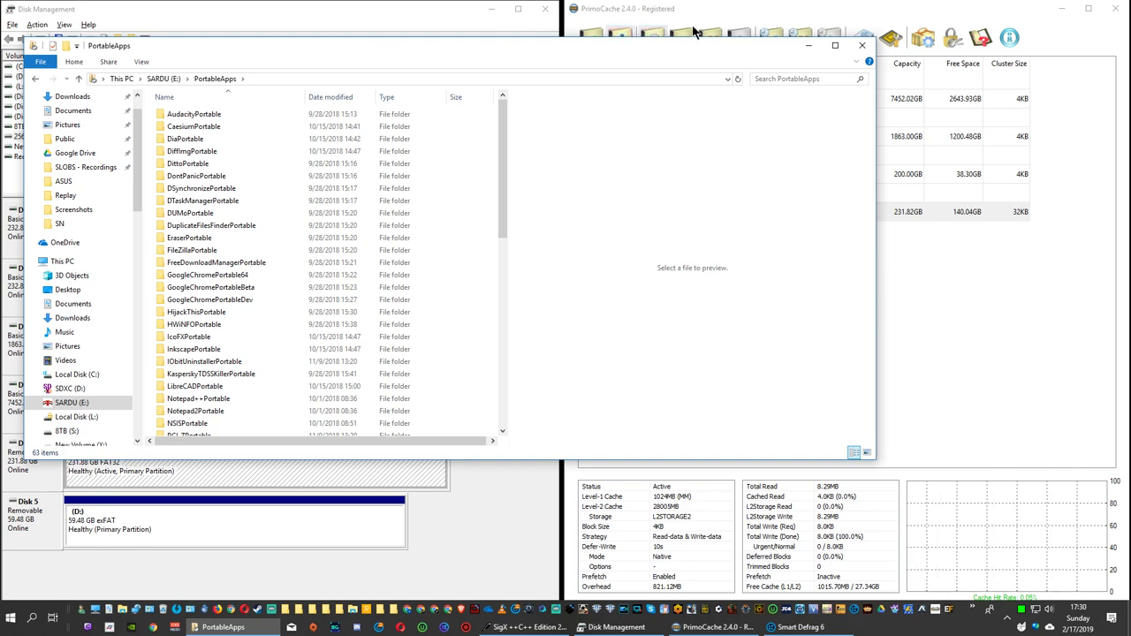
Step: Close File Explorer and pause Cache Task #4 on 256USB (E:), confirming with Yes
left_click(862, 45)
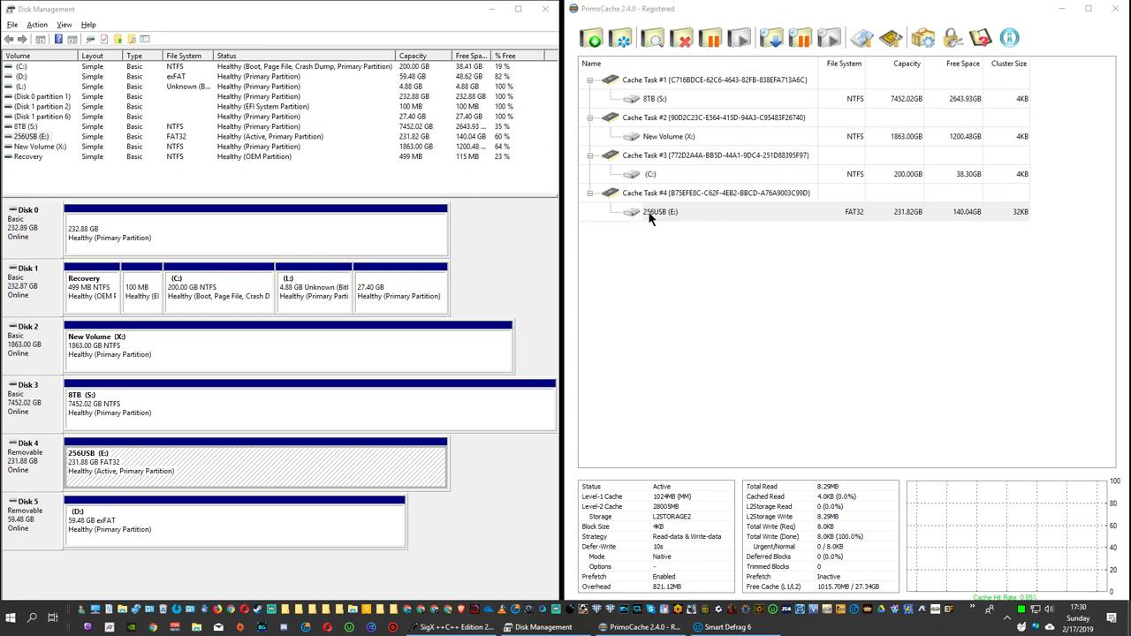
right_click(672, 213)
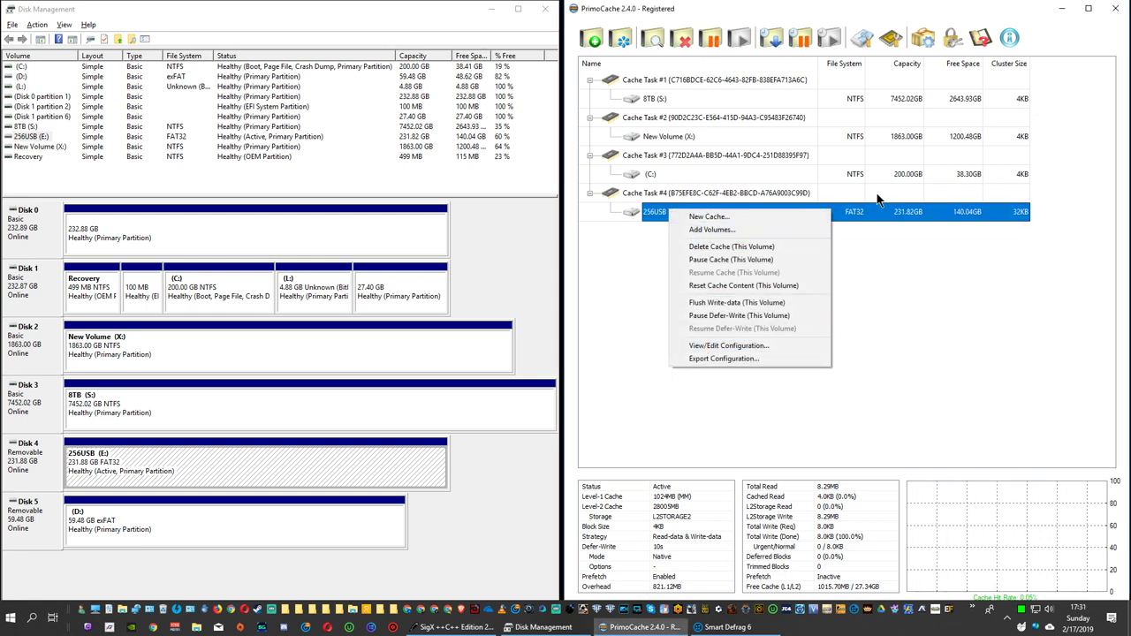
left_click(930, 295)
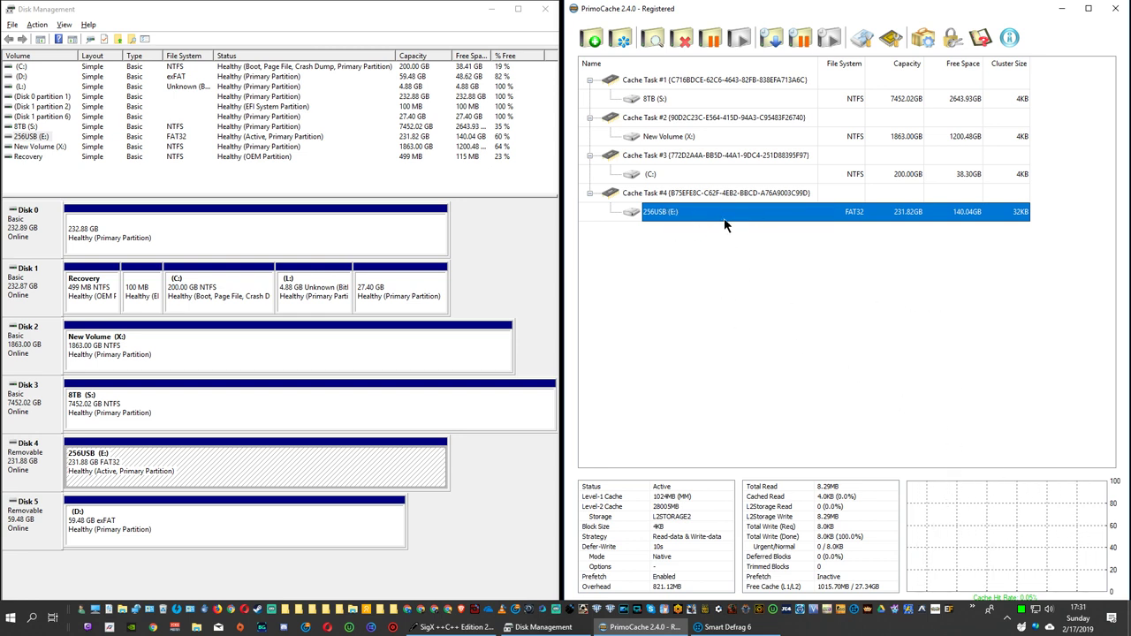
right_click(664, 215)
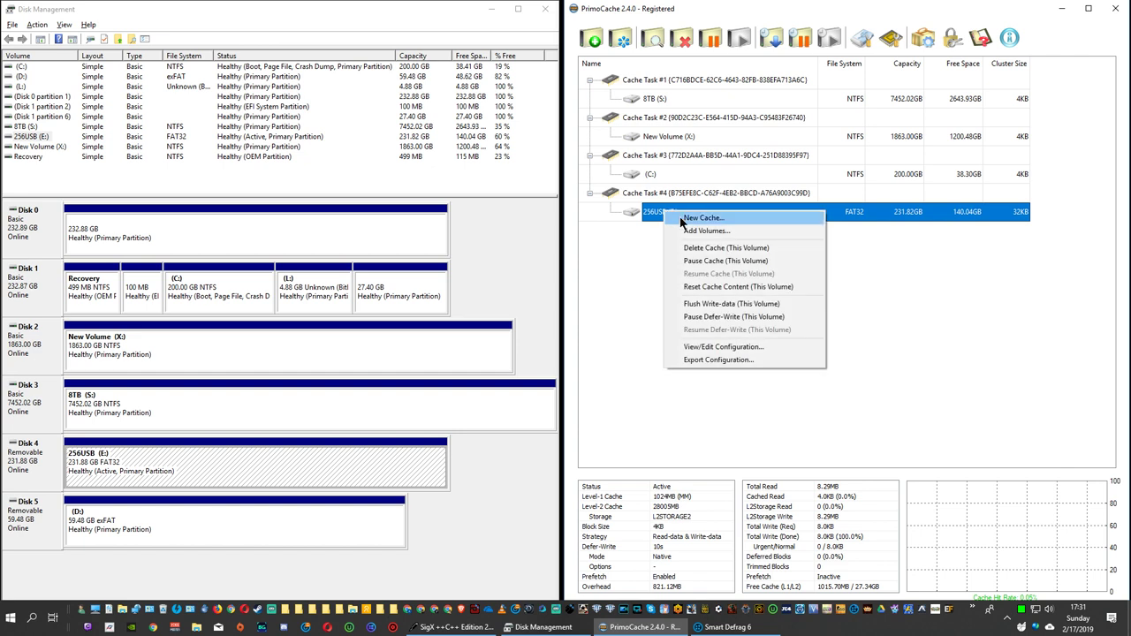
left_click(775, 344)
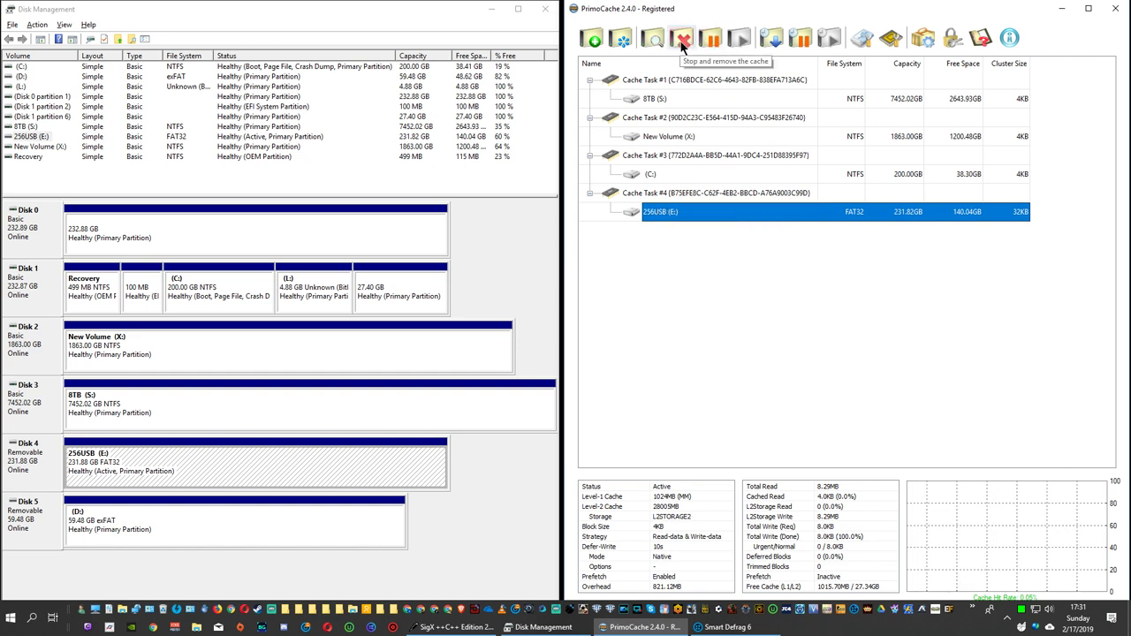
left_click(711, 42)
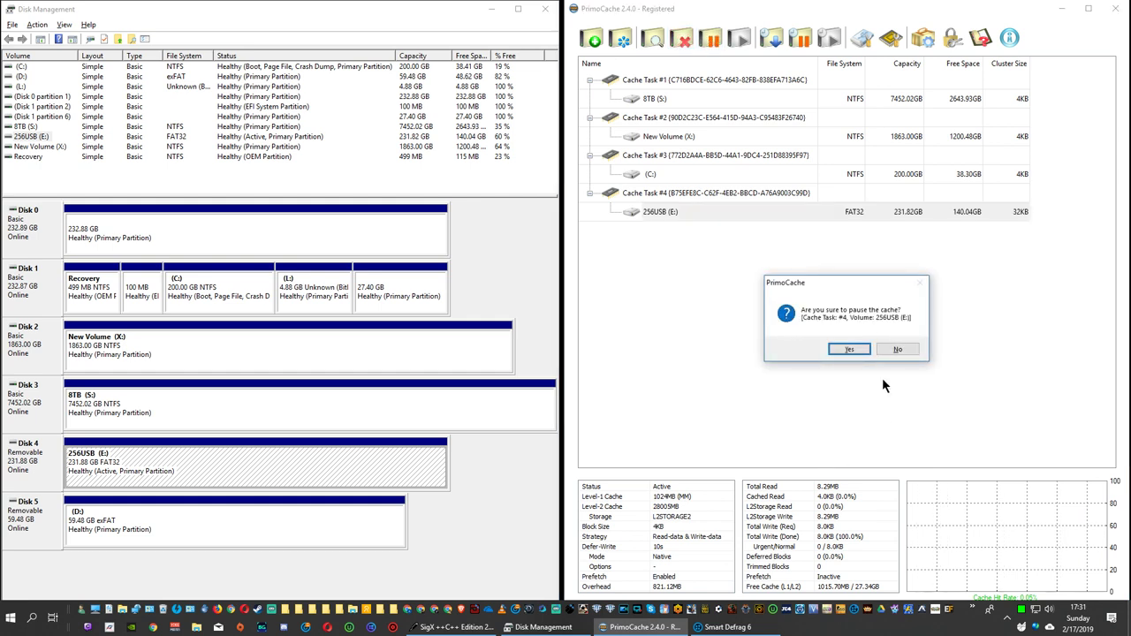
left_click(850, 349)
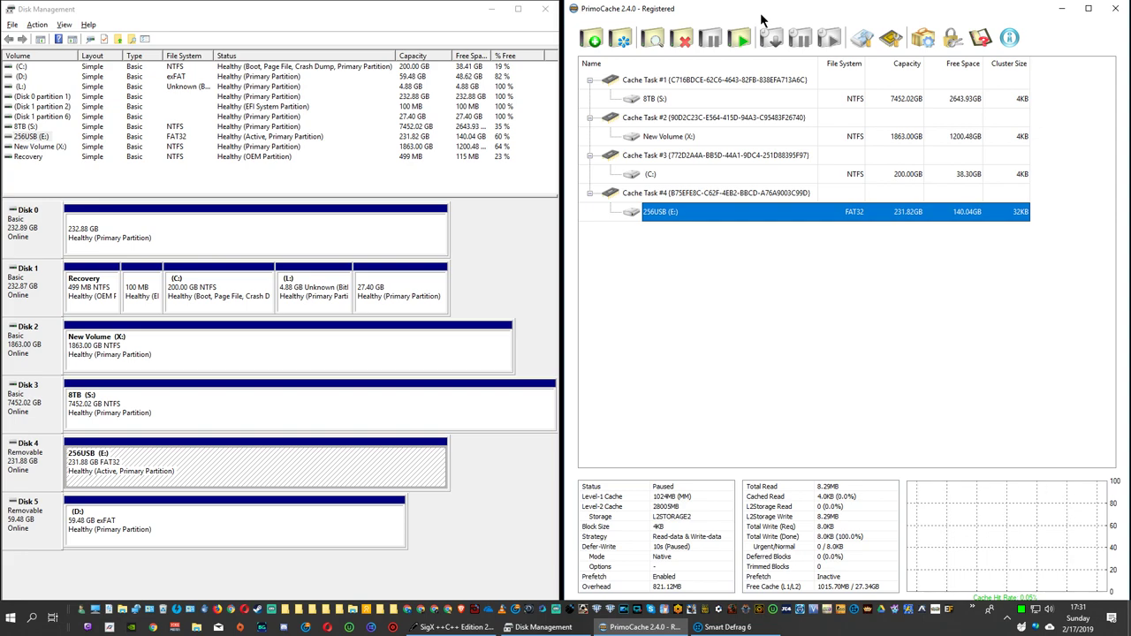
mouse_move(762, 20)
left_mouse_down()
mouse_move(757, 38)
mouse_move(13, 26)
mouse_move(270, 36)
mouse_move(608, 9)
mouse_move(698, 71)
mouse_move(5, 88)
mouse_move(772, 23)
mouse_move(757, 19)
left_mouse_up()
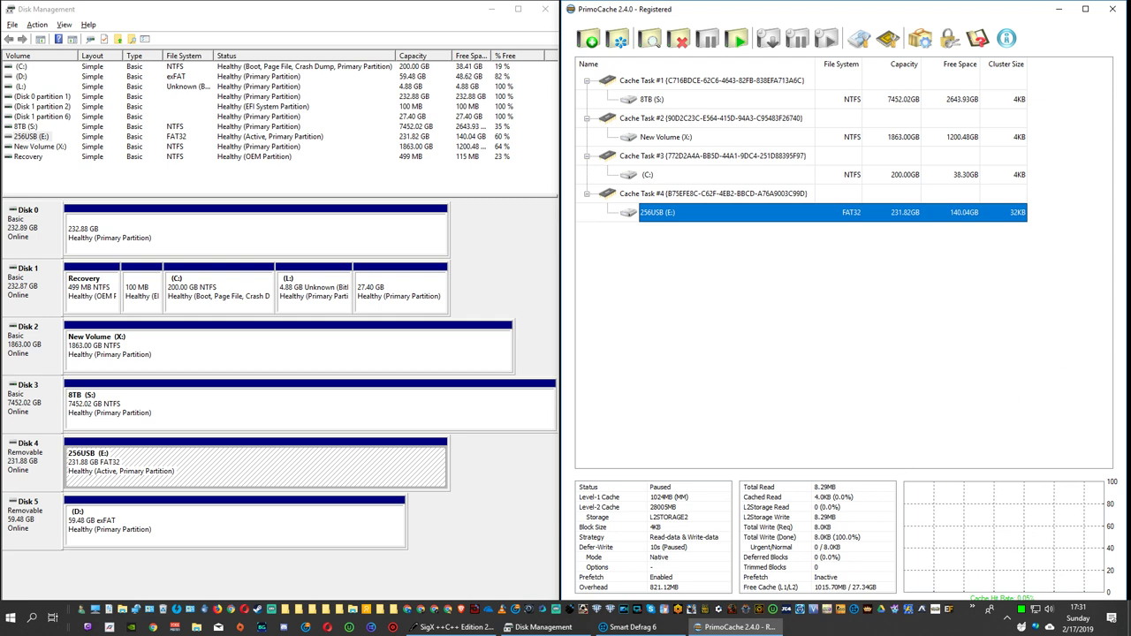
left_click_drag(1044, 113, 740, 244)
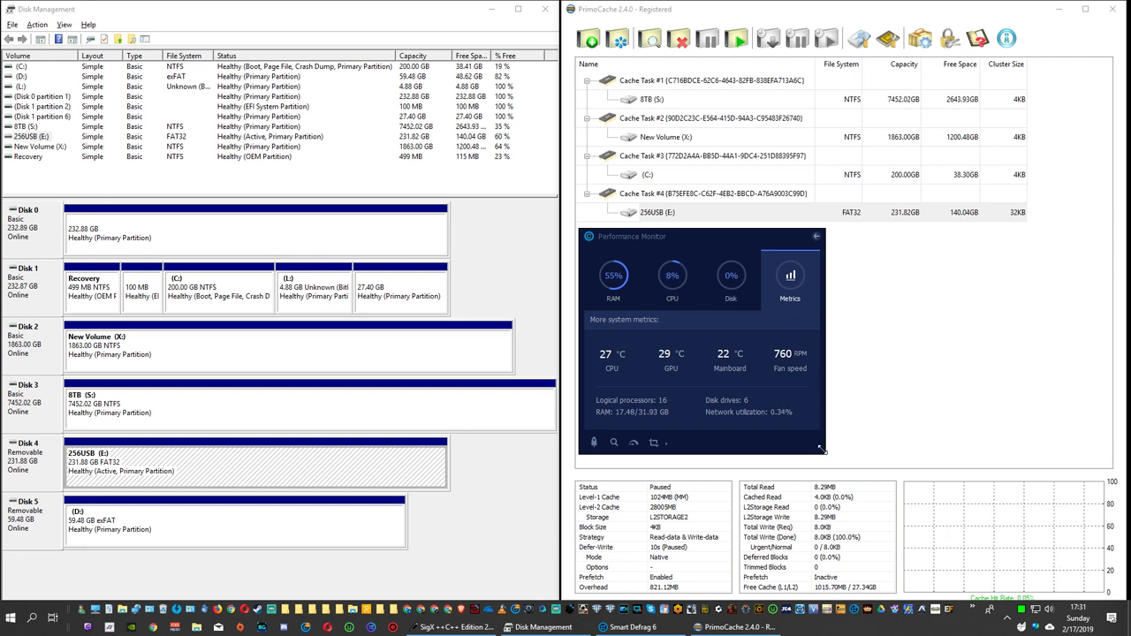
left_click_drag(822, 452, 693, 445)
left_click(730, 285)
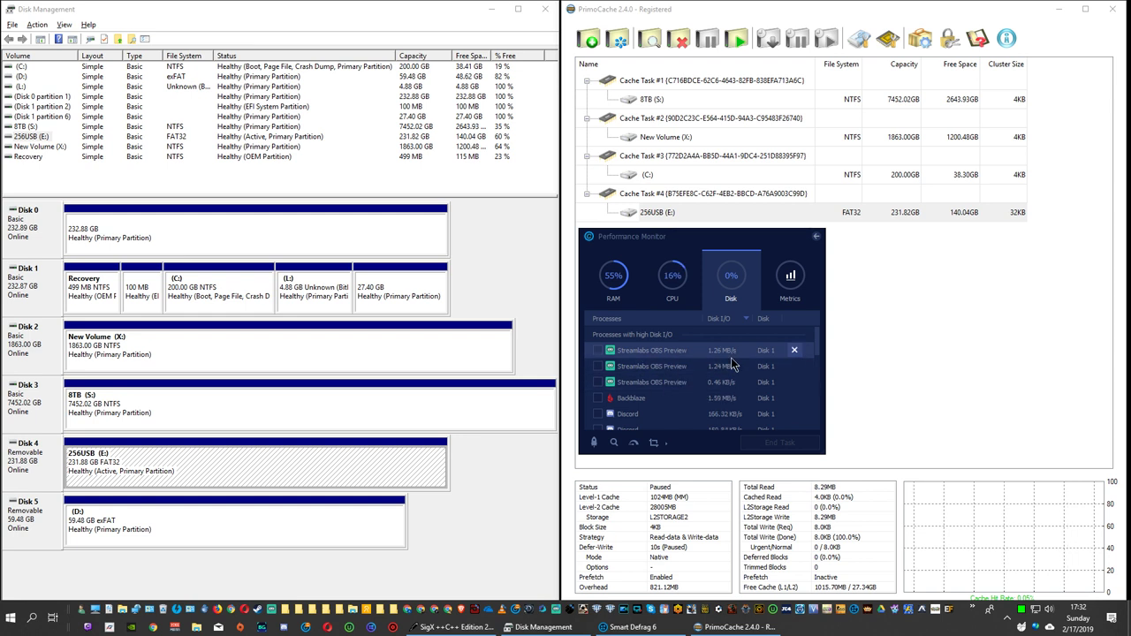
left_click(731, 278)
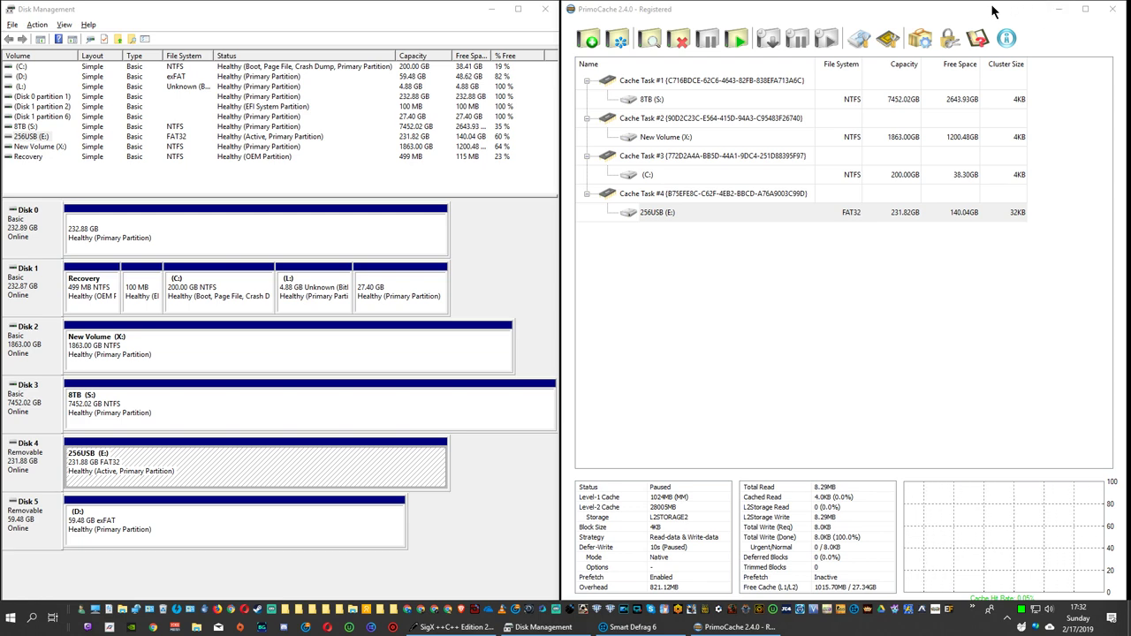
Step: Check PrimoCache's version in About, follow the Romex Software website link, then close PrimoCache
left_click_drag(996, 3, 995, 7)
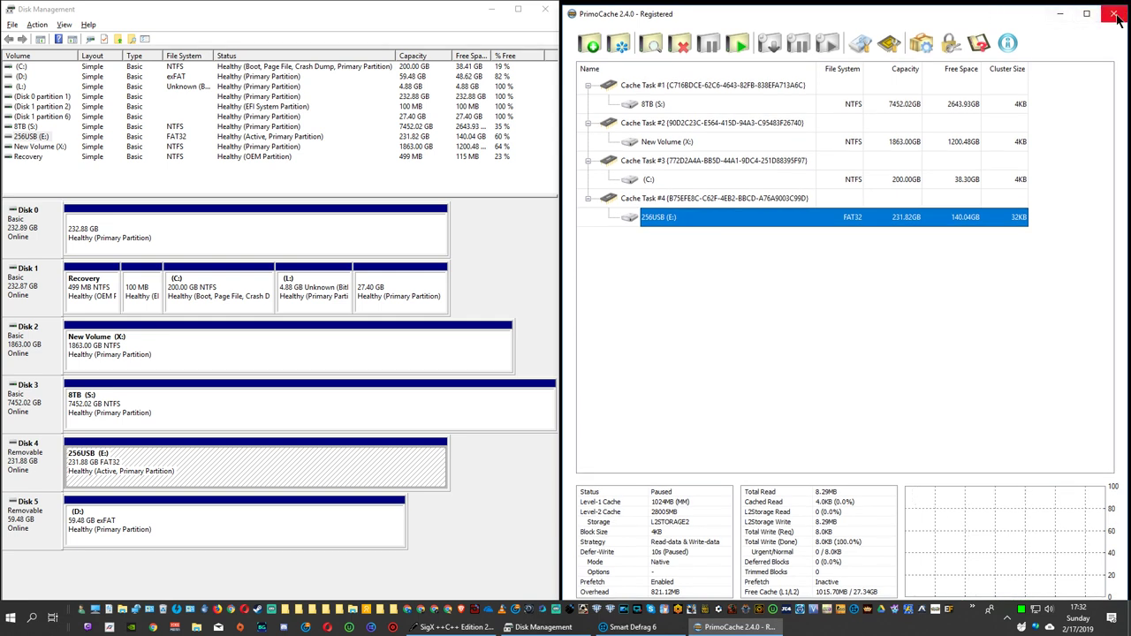
left_click(1007, 42)
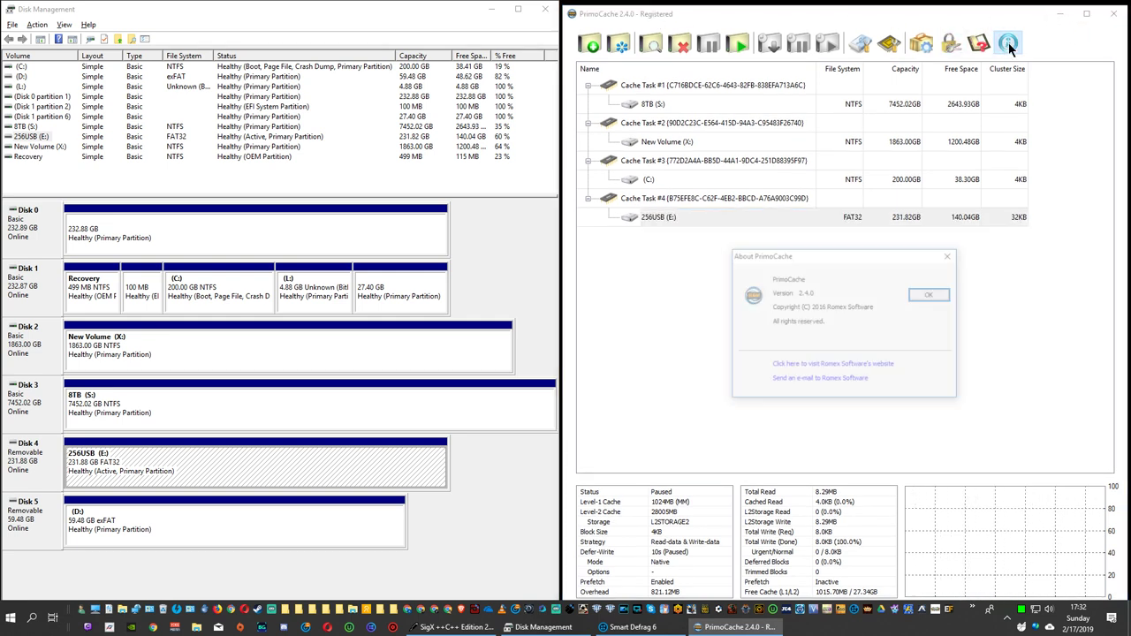
left_click(887, 365)
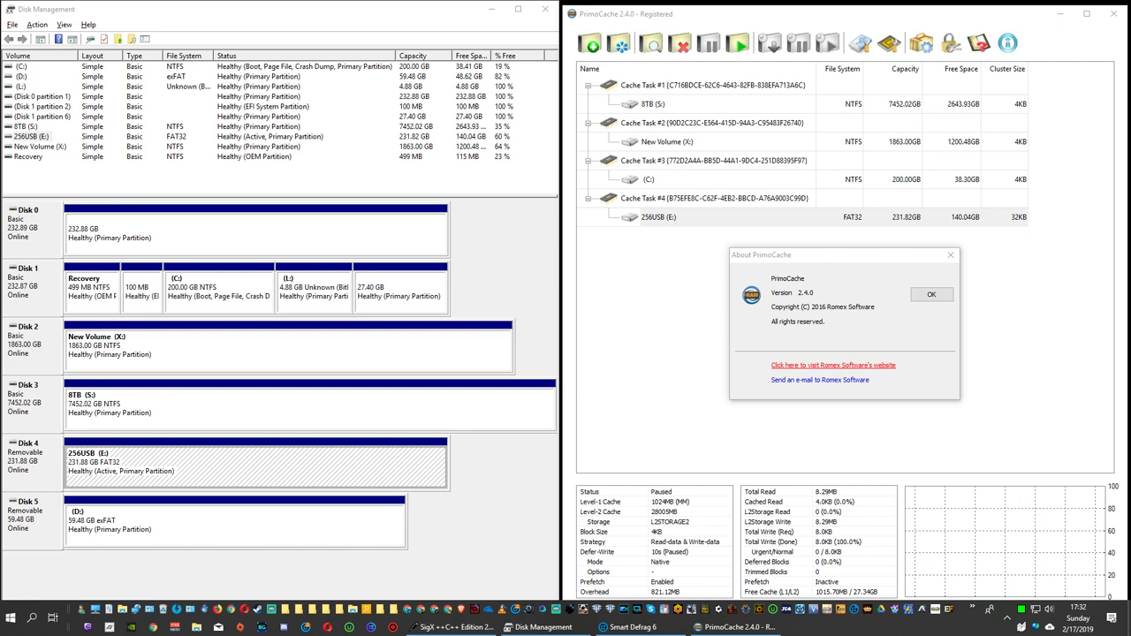
left_click(930, 294)
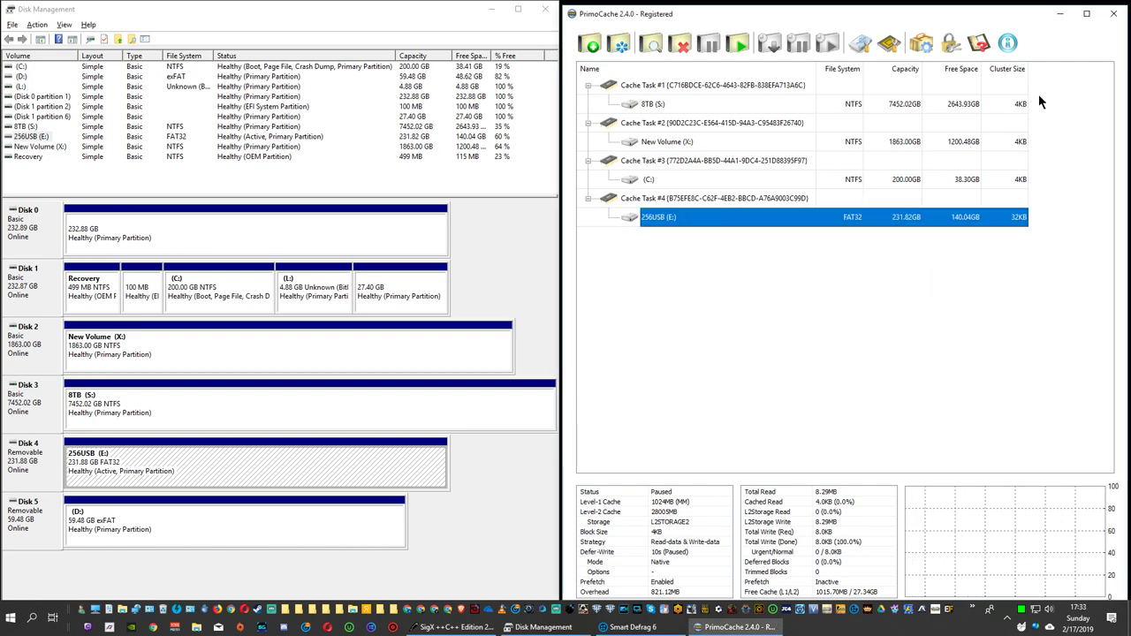
left_click(1113, 13)
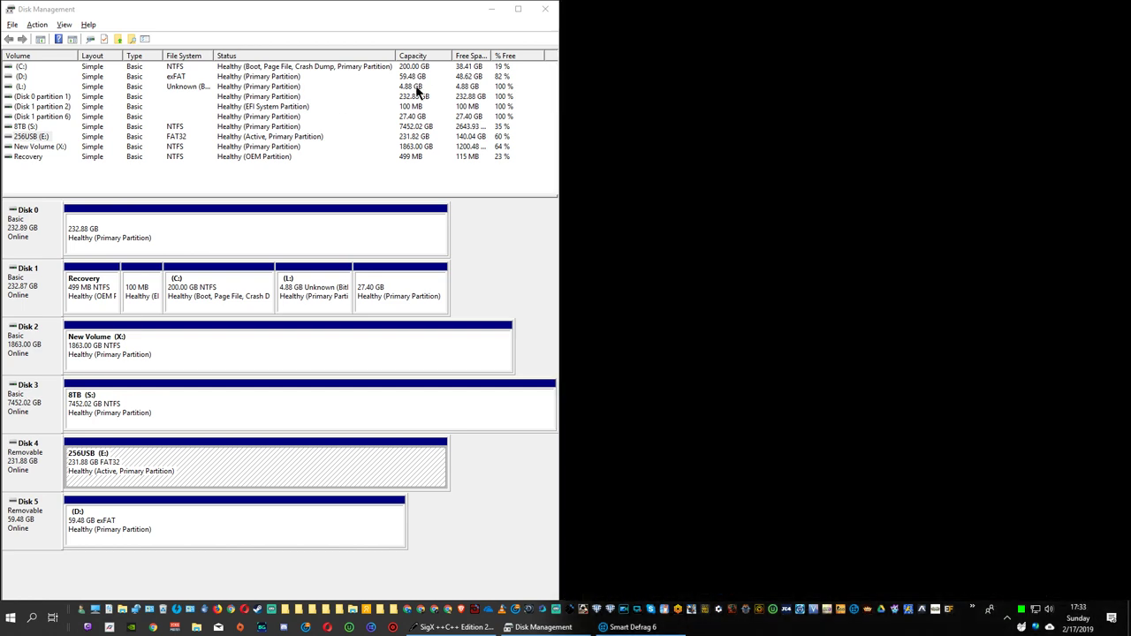
Step: Close Disk Management and extract PrimoCache.Setup.zip with 7-Zip into a PrimoCache.Setup folder
left_click(547, 8)
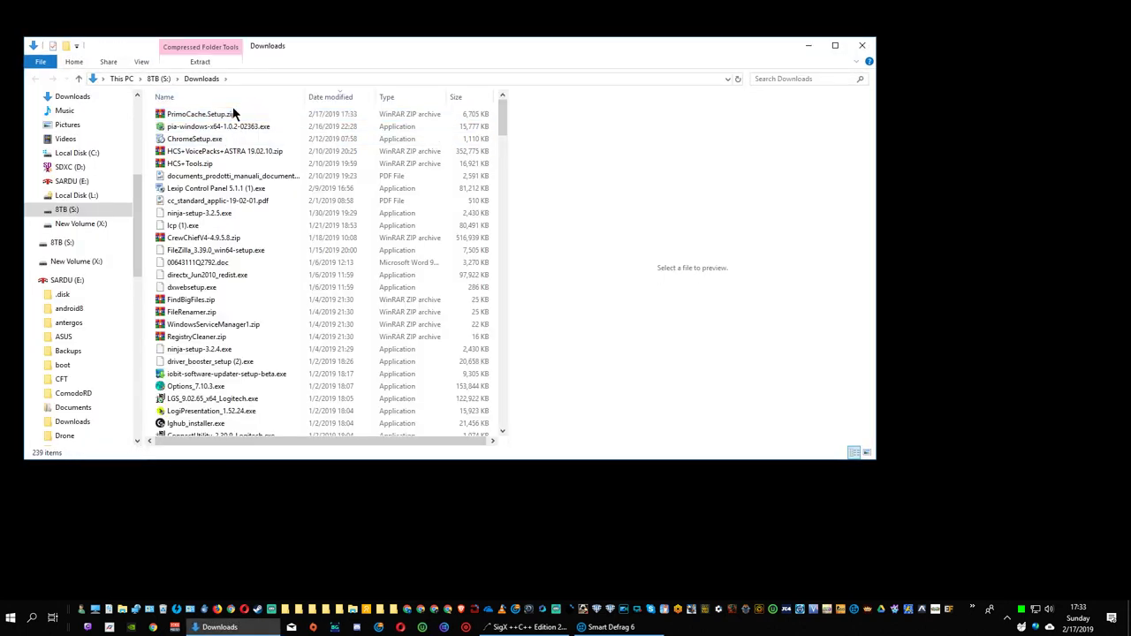
right_click(233, 111)
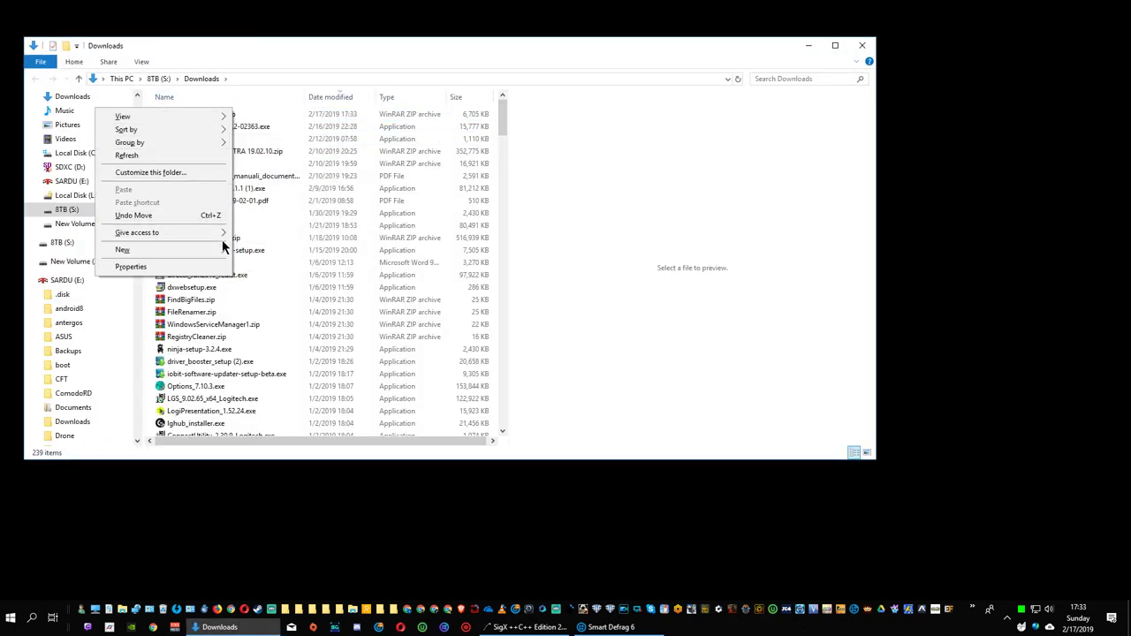
mouse_move(218, 132)
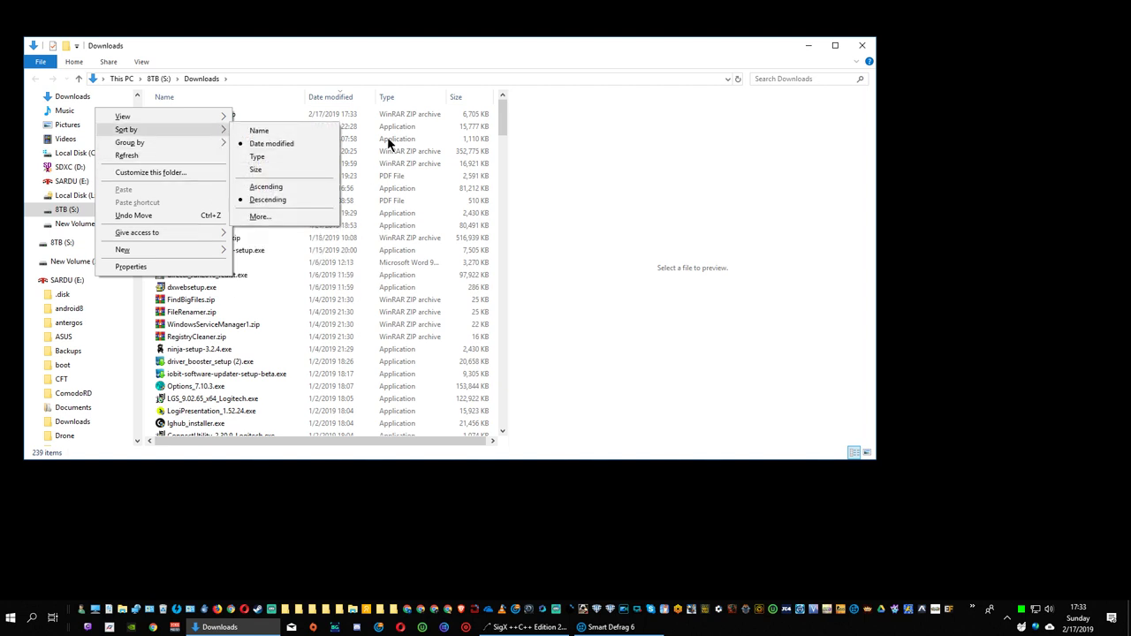
left_click(386, 53)
left_click(228, 119)
right_click(228, 118)
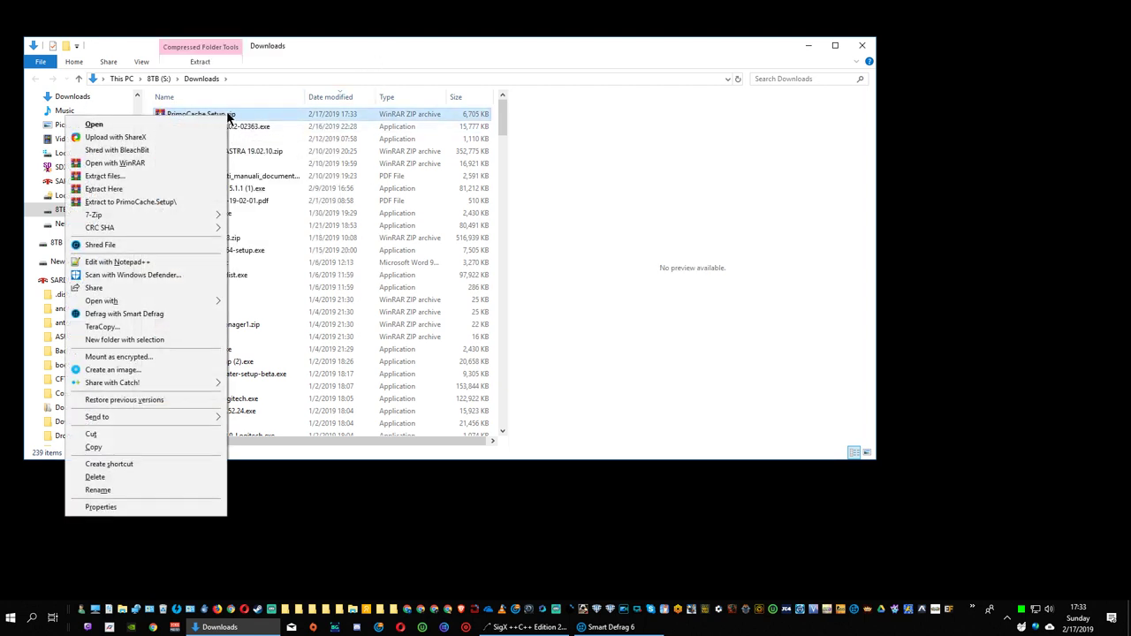
mouse_move(210, 215)
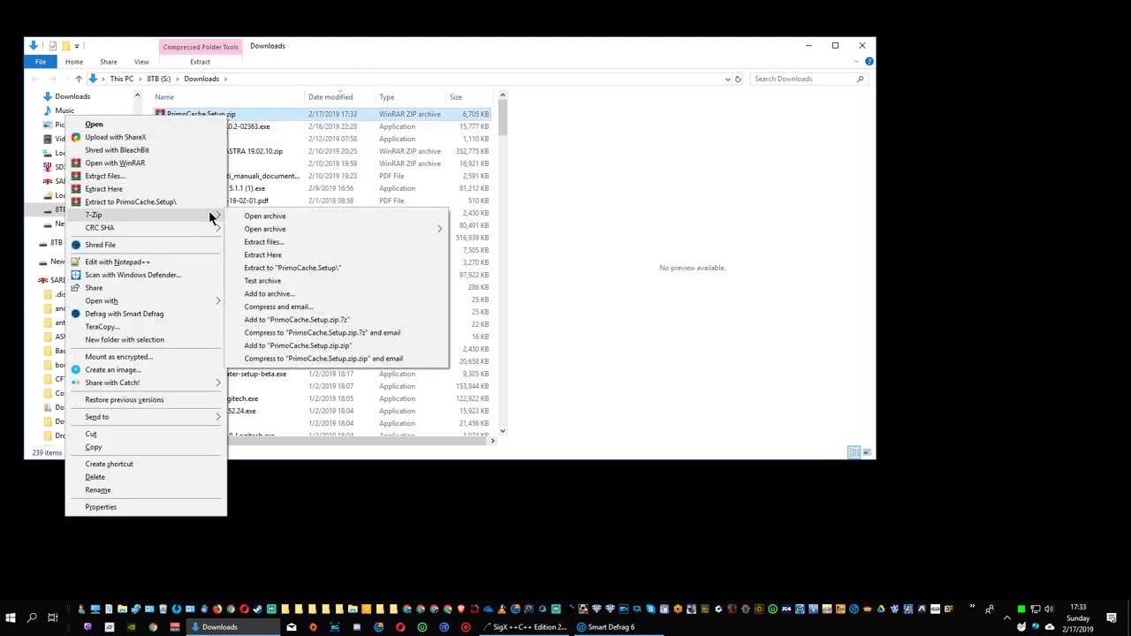
left_click(273, 268)
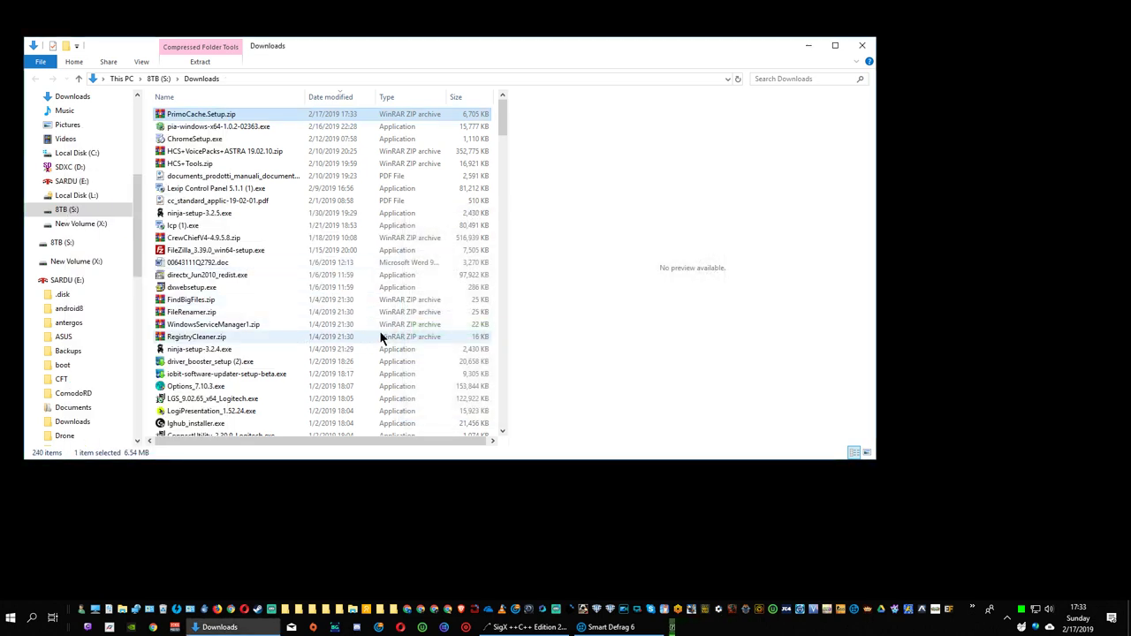
Step: Sort the Downloads list by Name to bring the extracted PrimoCache.Setup folder into view
right_click(910, 633)
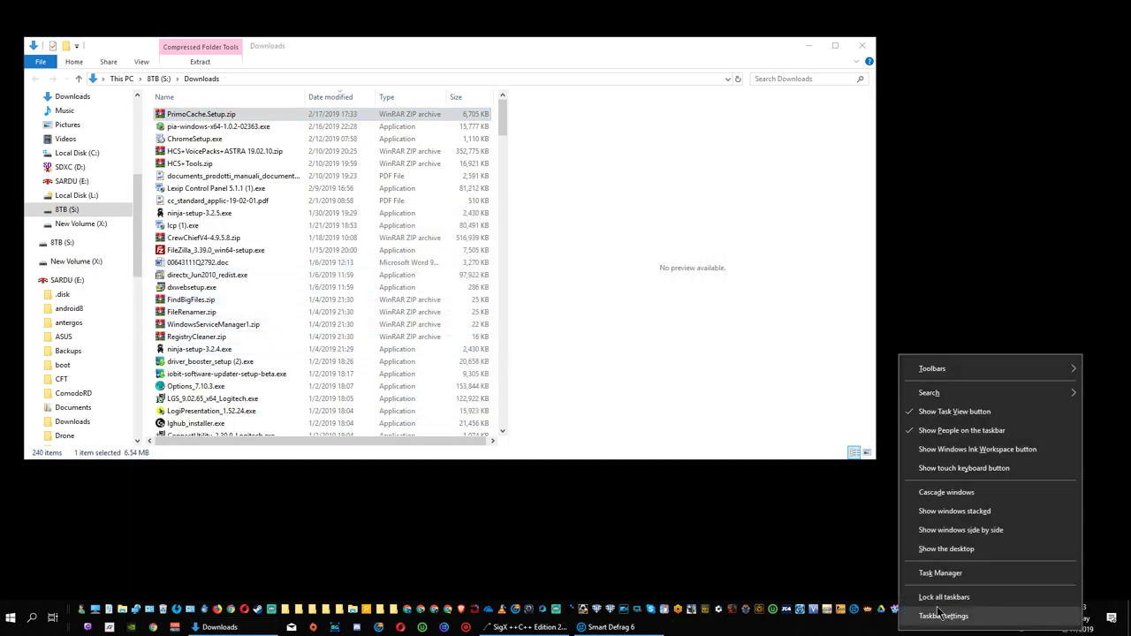
left_click(946, 575)
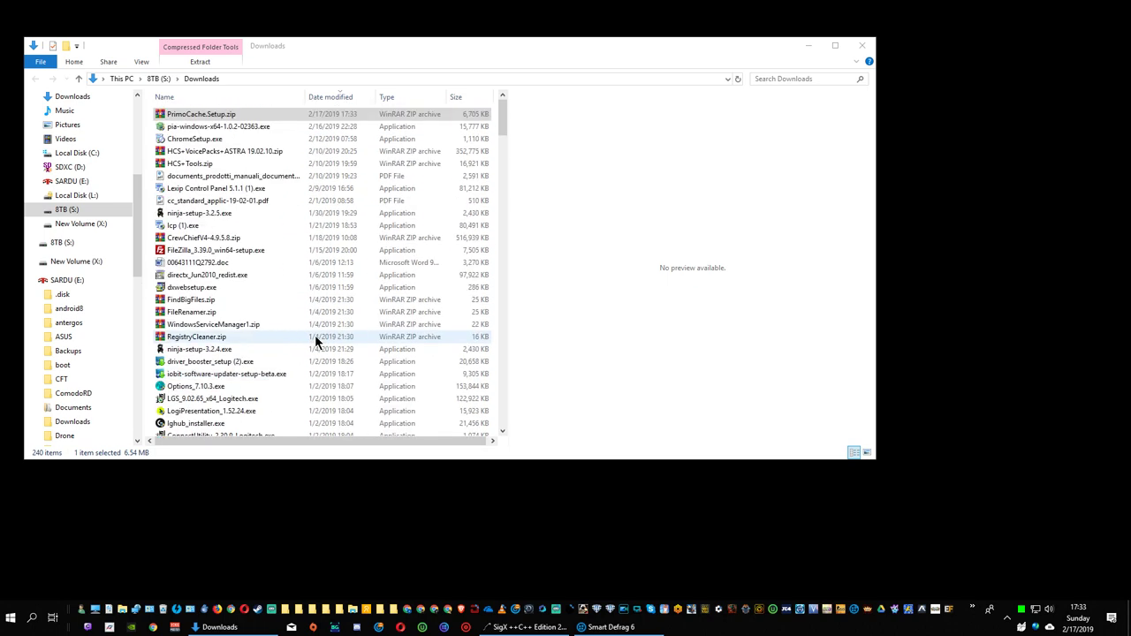
left_click_drag(502, 110, 485, 436)
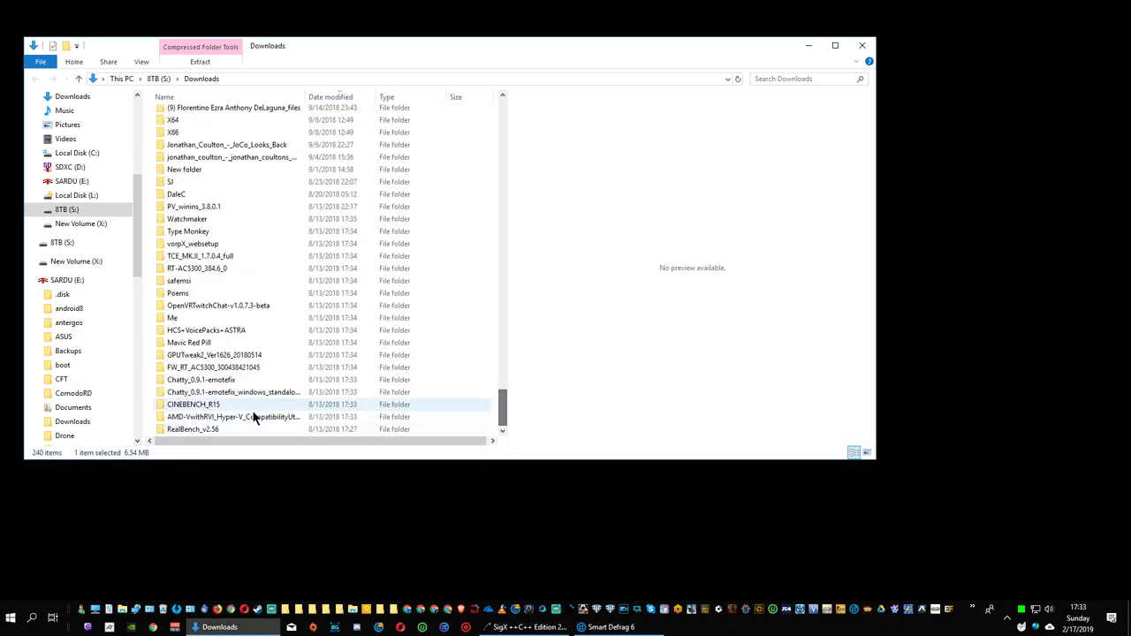
scroll(200, 169, "up", 7)
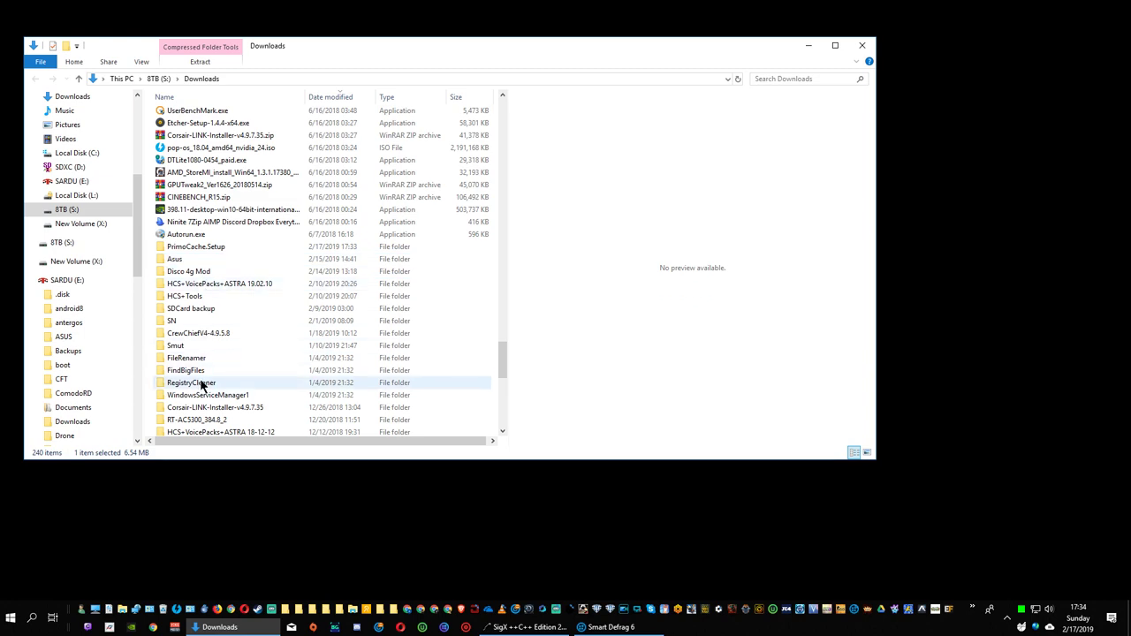
scroll(198, 393, "down", 11)
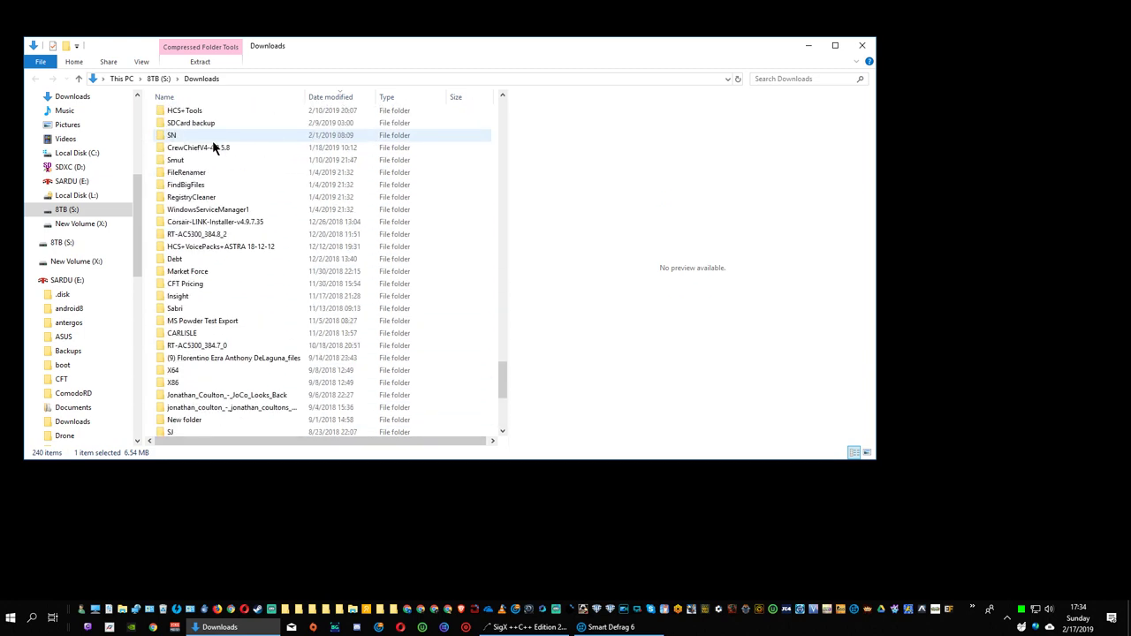
left_click(217, 97)
scroll(231, 256, "up", 8)
scroll(229, 269, "up", 20)
scroll(182, 222, "up", 1)
Step: Install PrimoCache 3.0.9 from PrimoCache.Setup, accepting the license and resetting the level-2 cache
double_click(188, 225)
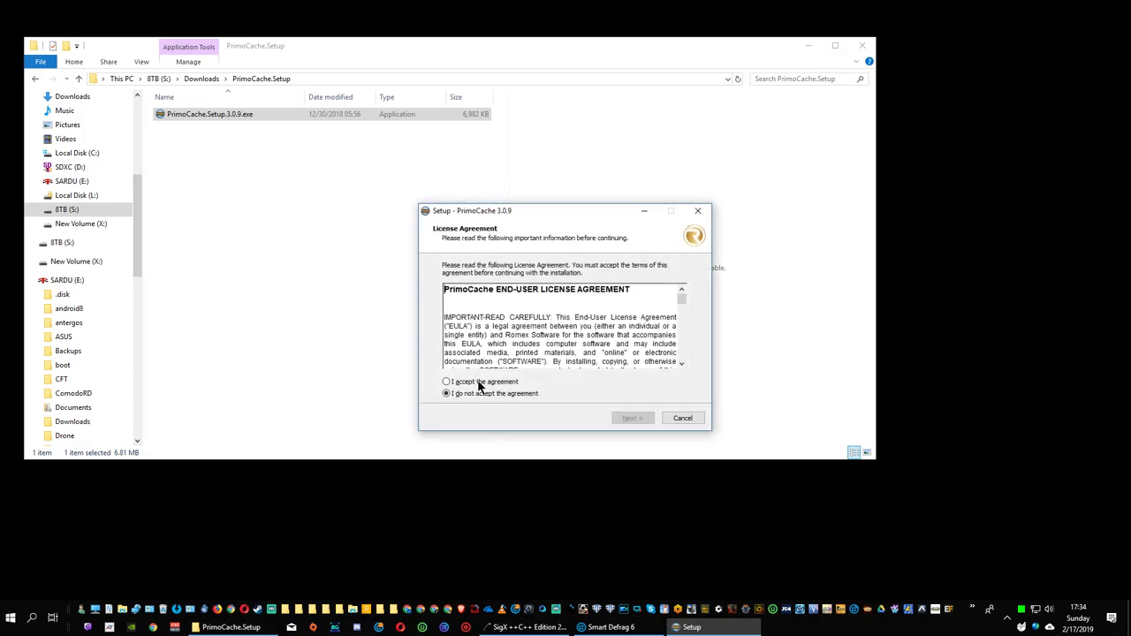
left_click(477, 382)
left_click(632, 418)
left_click(630, 418)
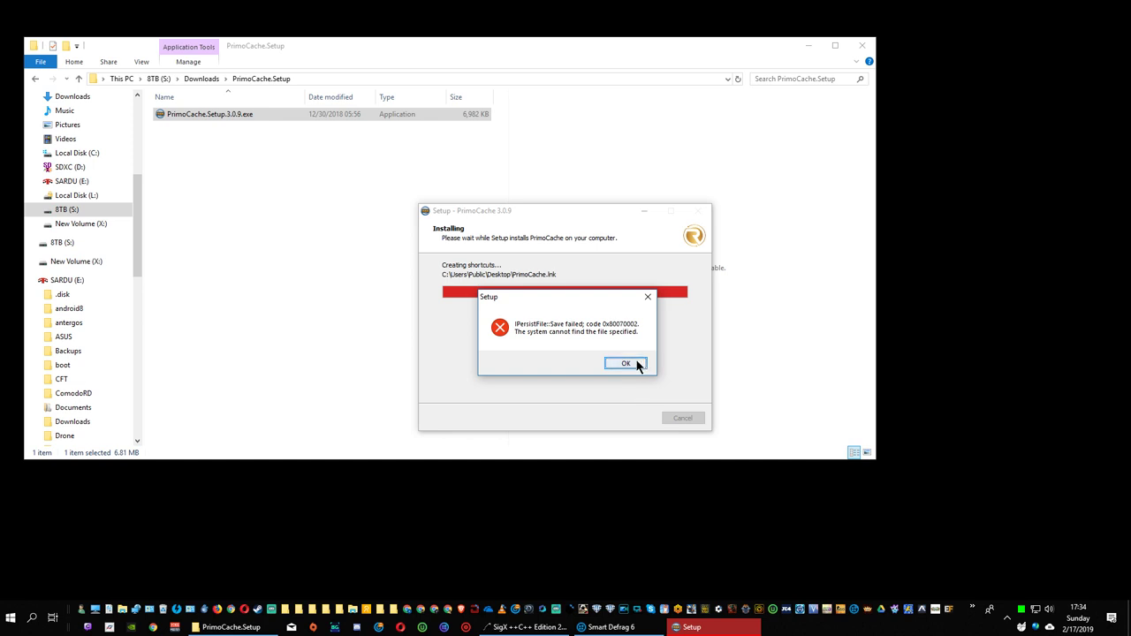
left_click(638, 366)
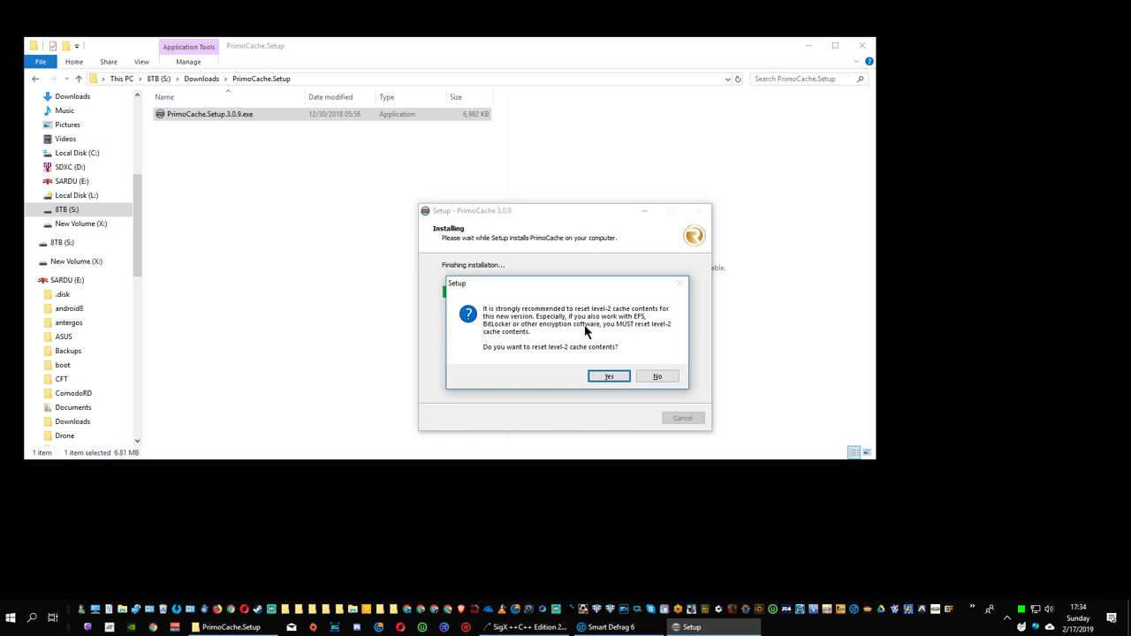
left_click(607, 376)
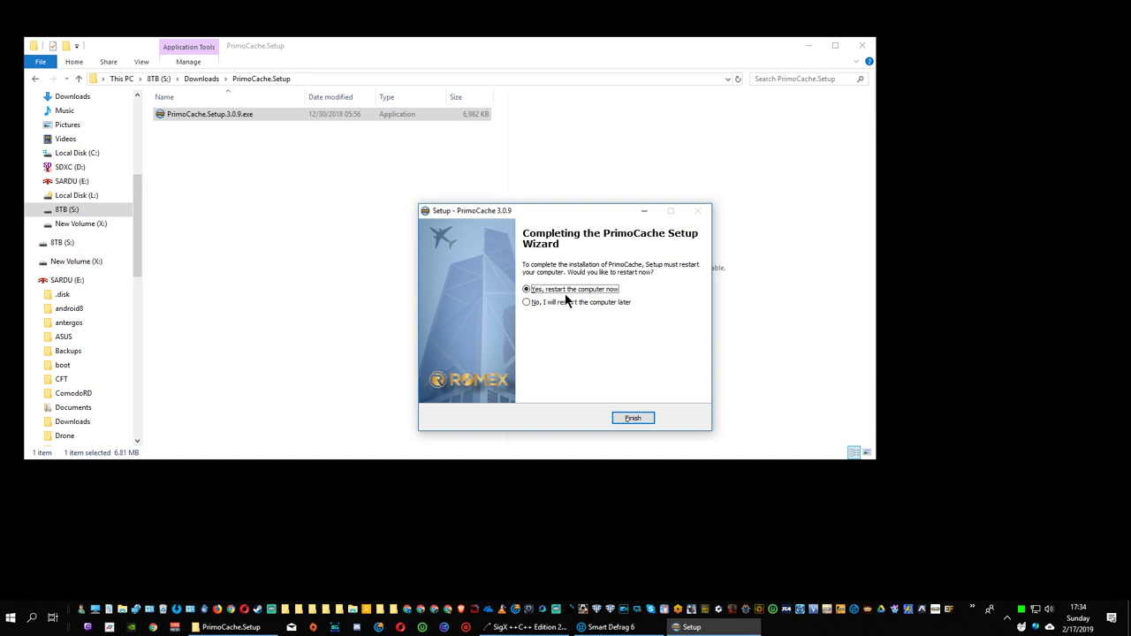